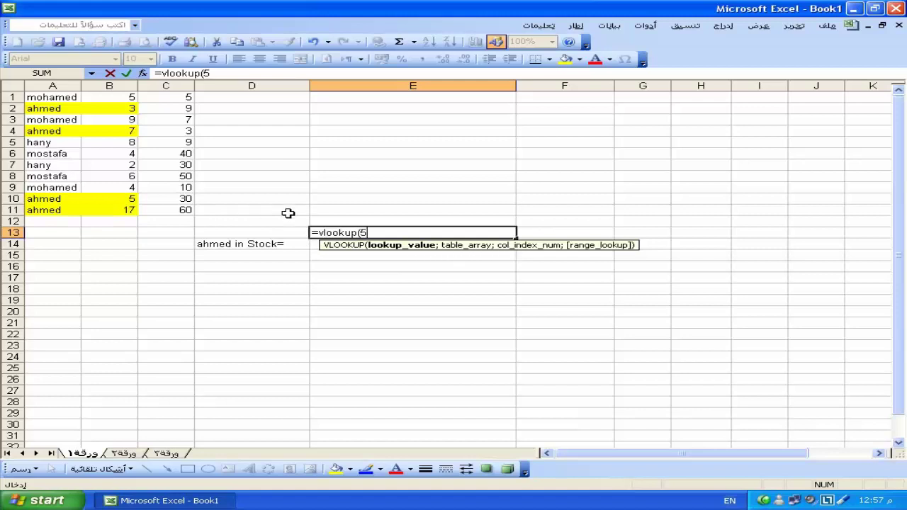
# Type =vlookup(5;B1:C11;2;flase in E13 to look up 5 in the B1:C11 table.
pyautogui.write(';')
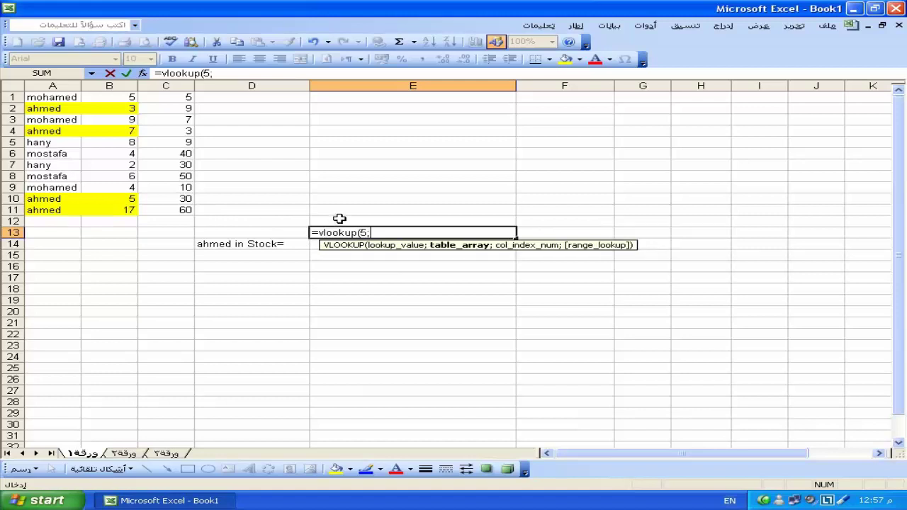
pyautogui.moveTo(112, 97); pyautogui.dragTo(163, 213)
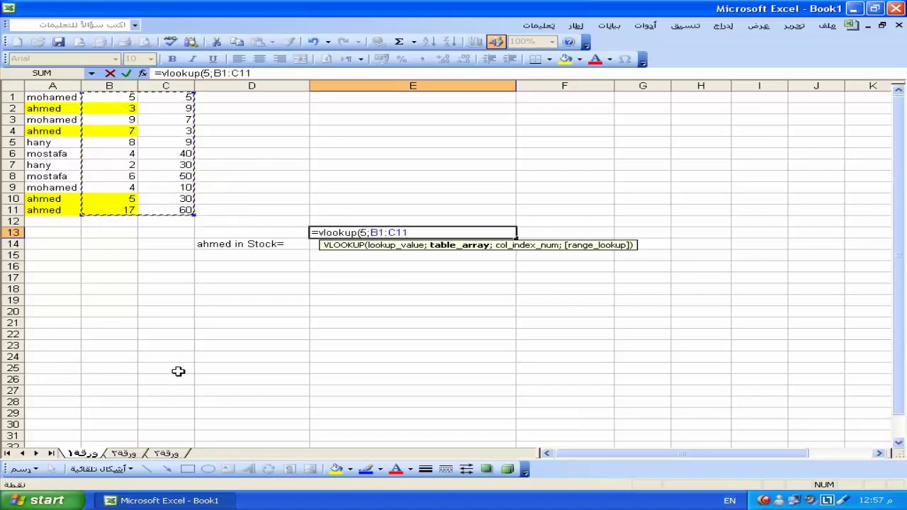
pyautogui.write(';2')
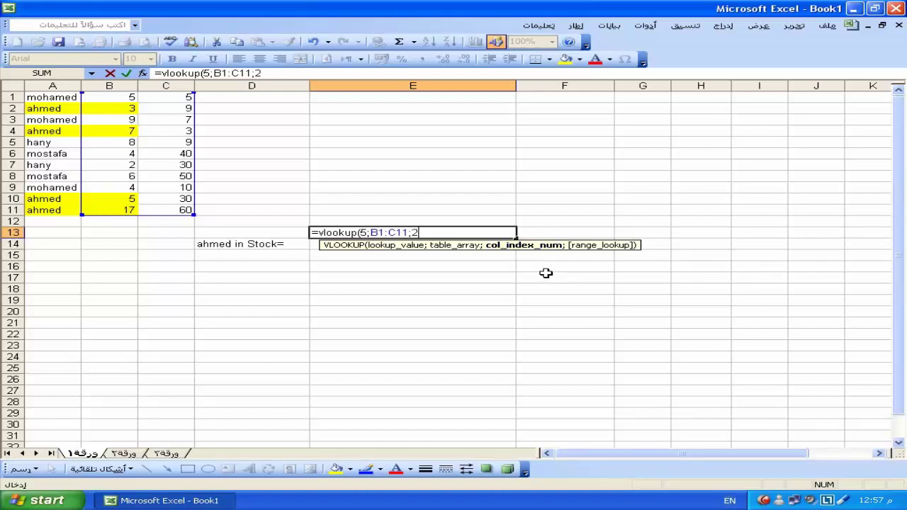
pyautogui.write(';')
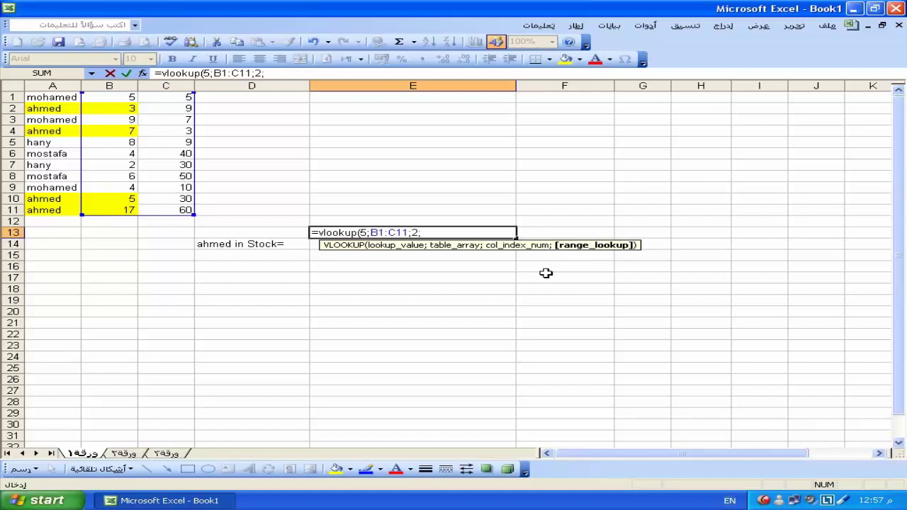
pyautogui.write('flase')
# Correct the misspelled 'flase' to 'false' in E13 so the lookup returns 5 instead of #NAME?
pyautogui.press('Return')
pyautogui.click(443, 232)
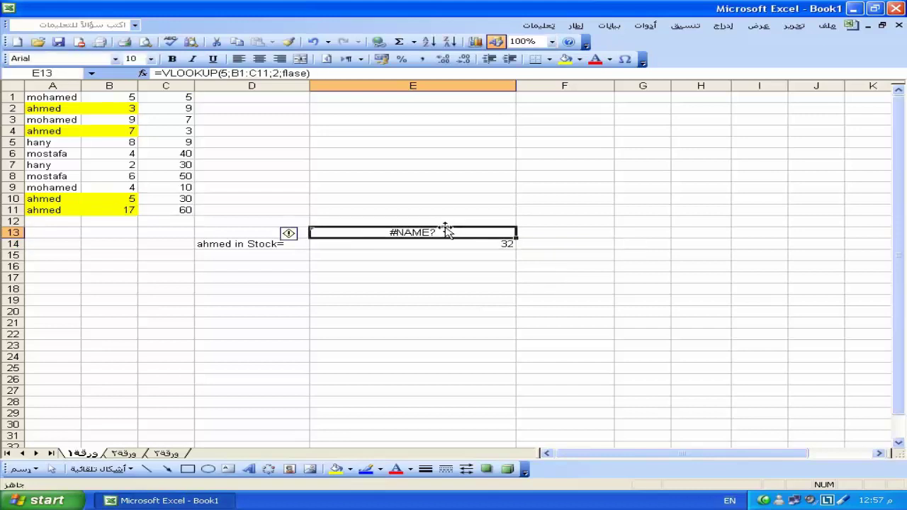
pyautogui.doubleClick(443, 233)
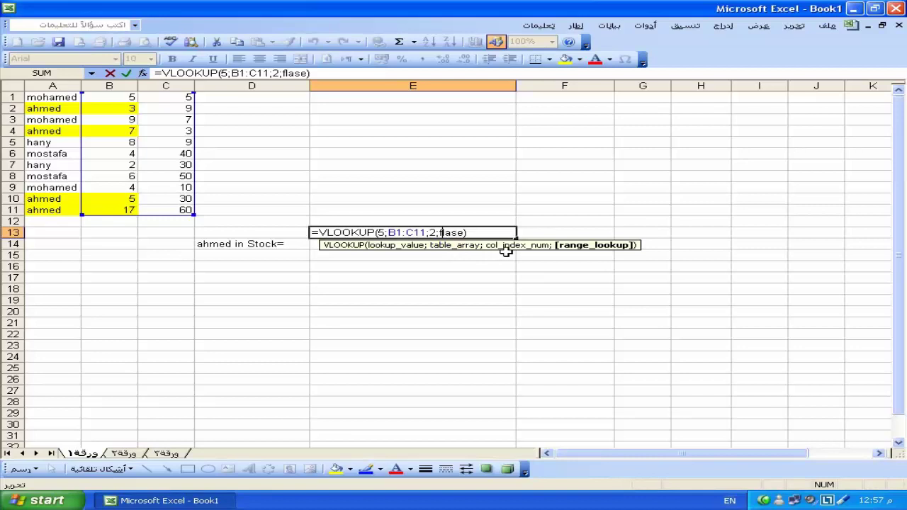
pyautogui.press('BackSpace')
pyautogui.write('l')
pyautogui.press('Return')
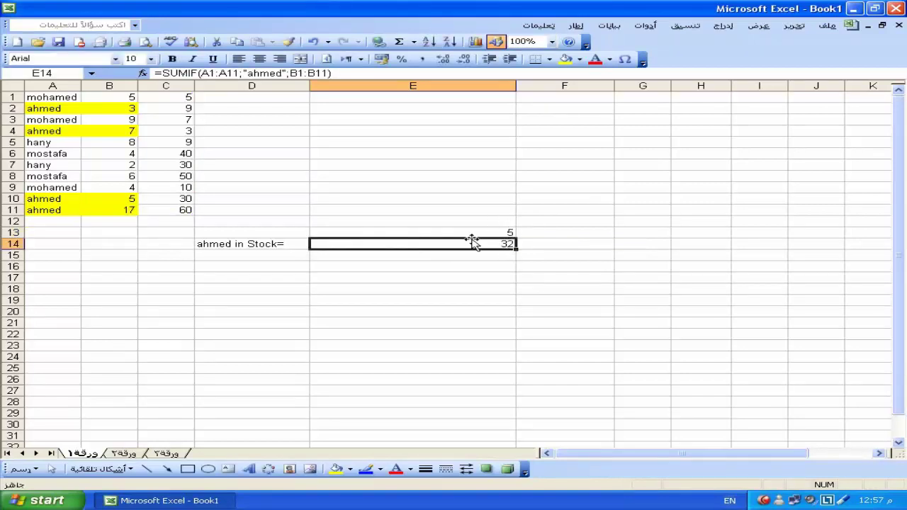
pyautogui.click(471, 233)
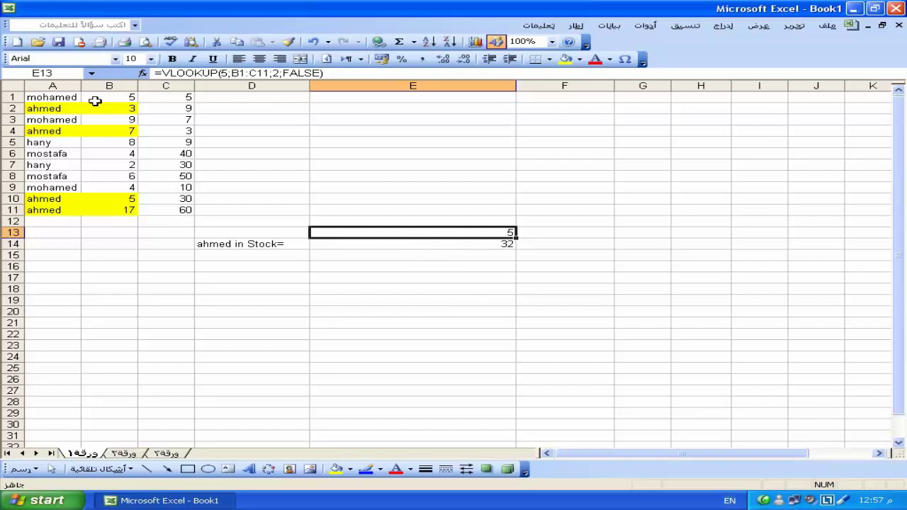
# Change C1 to 6 so E13's lookup result becomes 6.
pyautogui.click(187, 95)
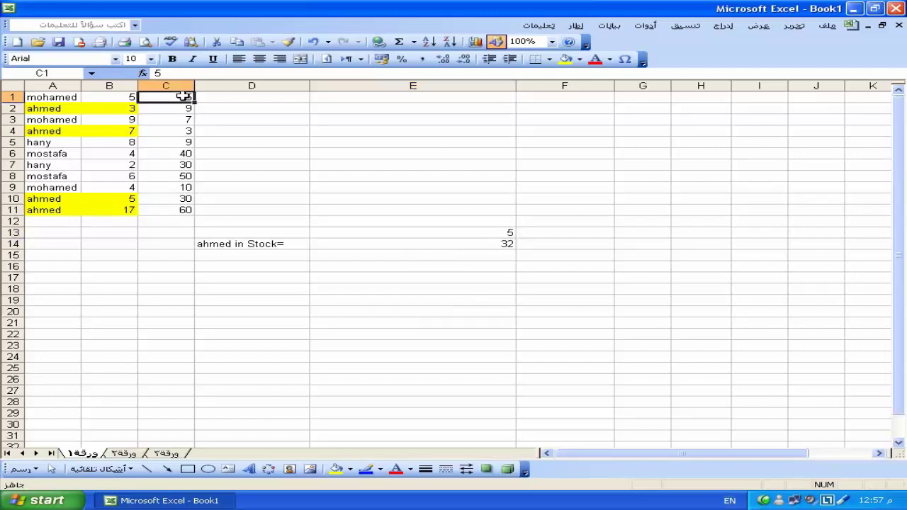
pyautogui.write('6')
pyautogui.press('Return')
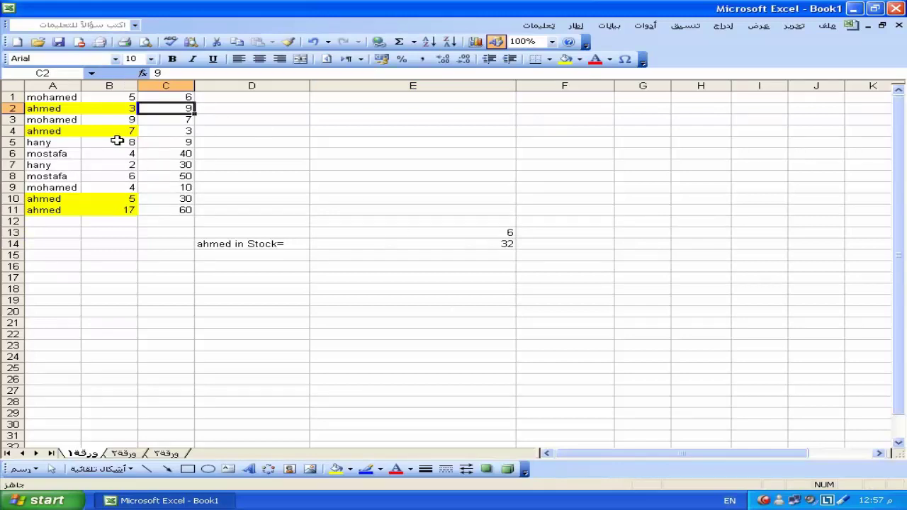
# Switch Sheet2 to left-to-right layout, then return to Sheet1.
pyautogui.click(122, 454)
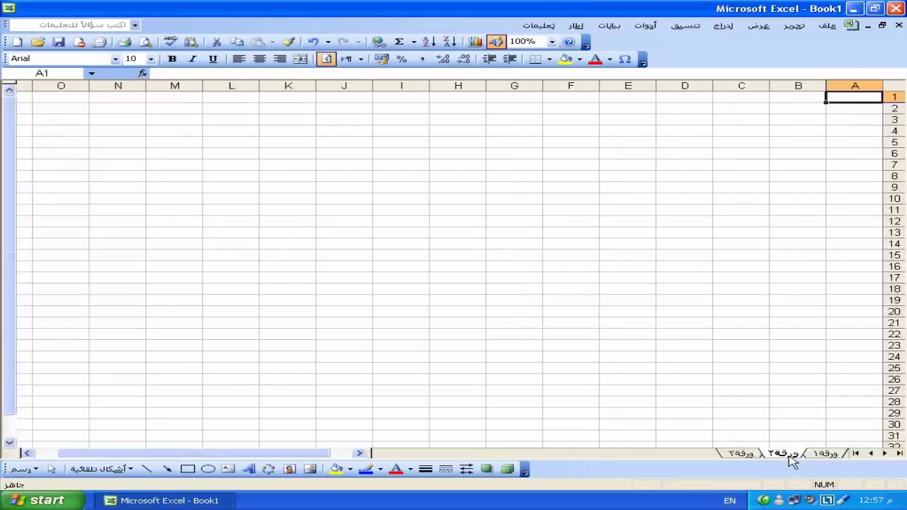
pyautogui.click(327, 58)
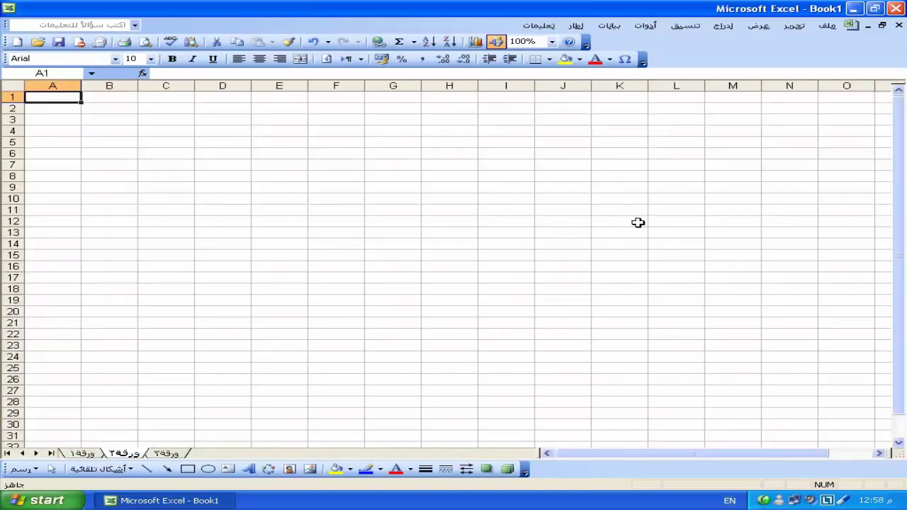
pyautogui.click(84, 454)
pyautogui.click(268, 299)
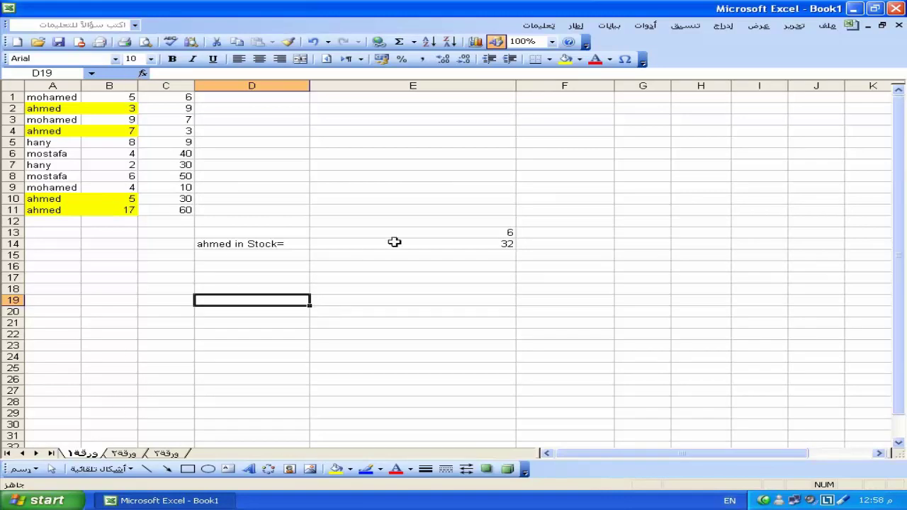
# Open E13's =VLOOKUP(5;B1:C11;2;FALSE) in edit mode to highlight the B1:C11 range.
pyautogui.click(433, 233)
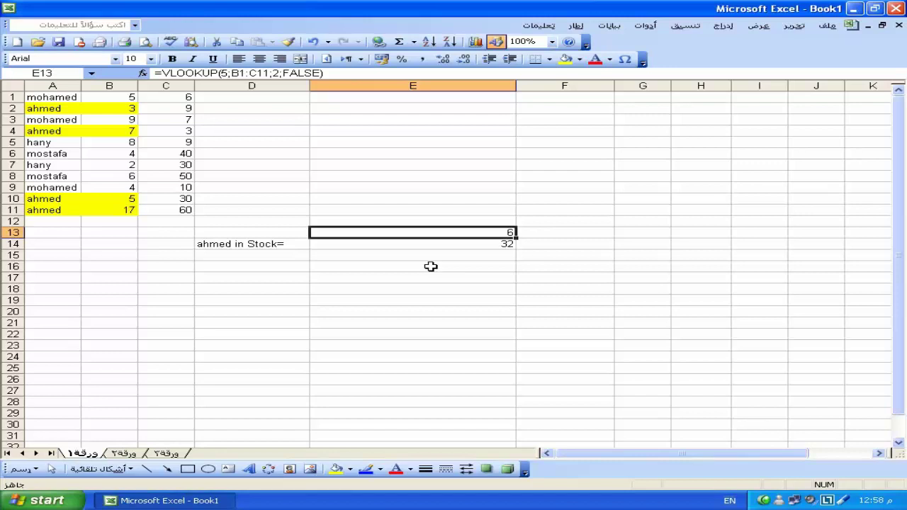
pyautogui.doubleClick(462, 234)
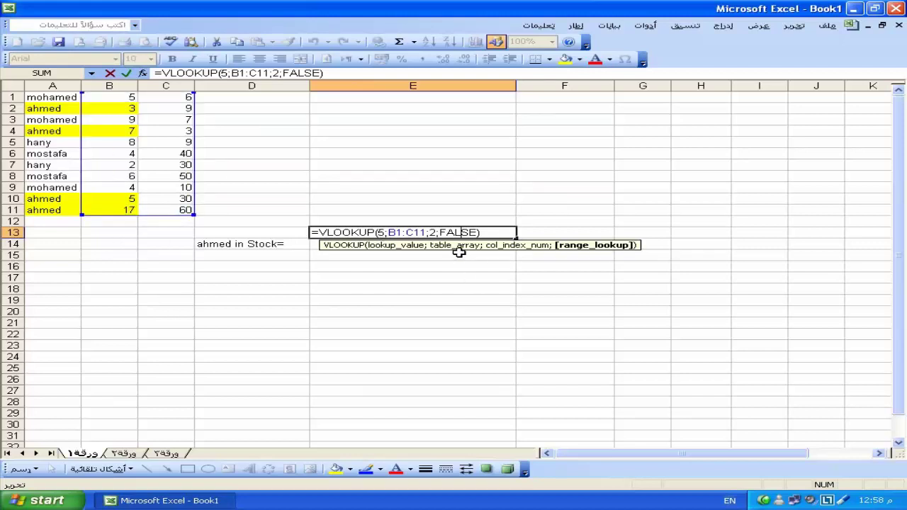
pyautogui.click(106, 93)
# Commit the unchanged E13 lookup formula so it displays 6 again.
pyautogui.hotkey('ctrl', 'Return')
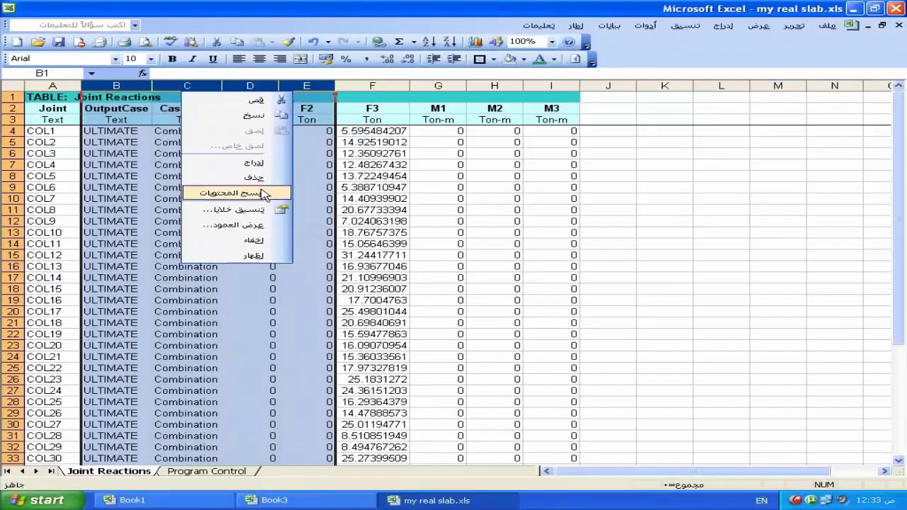
# Delete columns C to E holding M1, M2 and M3, leaving Joint and F3.
pyautogui.click(264, 176)
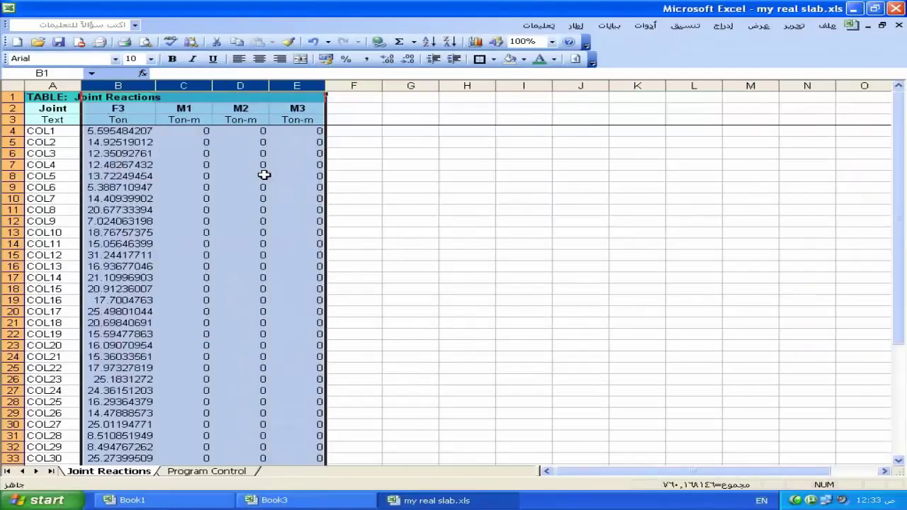
pyautogui.moveTo(178, 85); pyautogui.dragTo(297, 87)
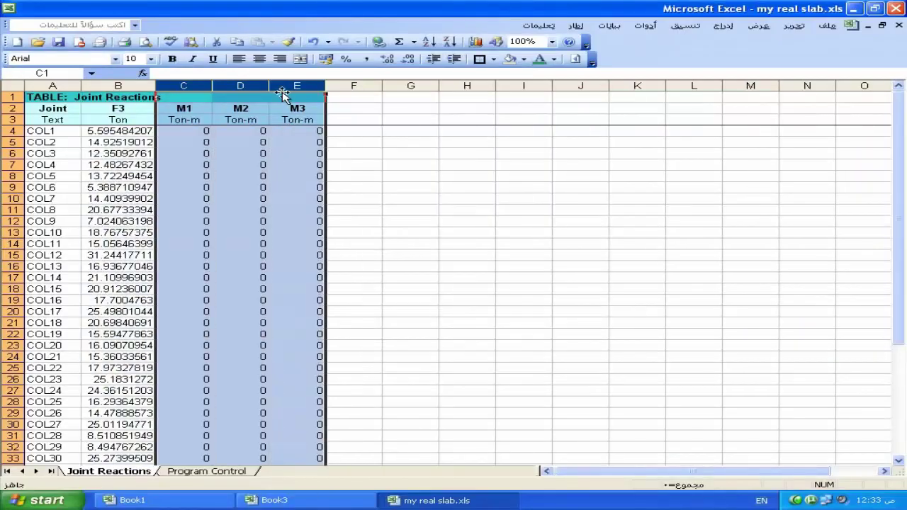
pyautogui.rightClick(296, 87)
pyautogui.click(279, 176)
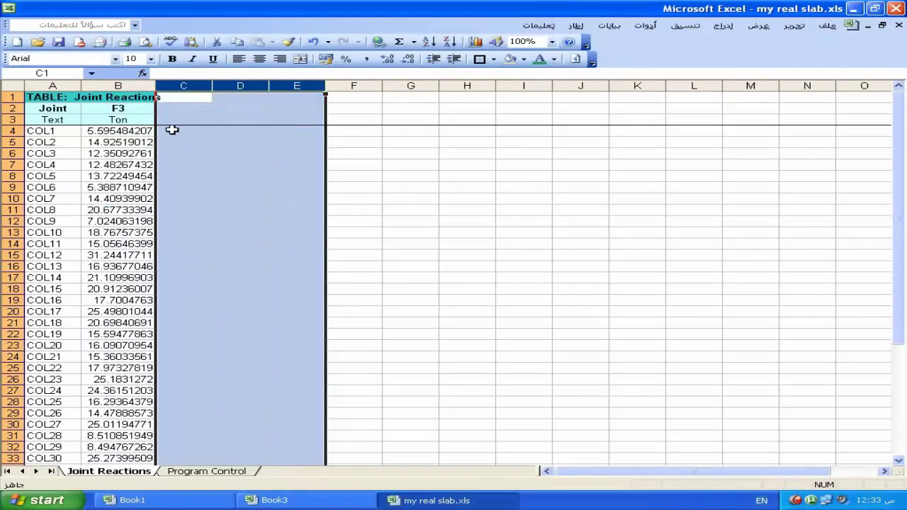
pyautogui.click(174, 108)
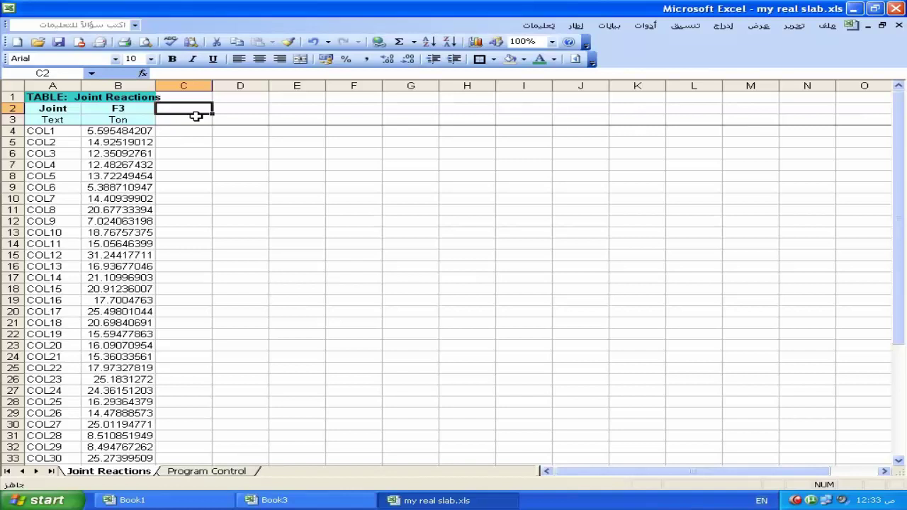
# Head column C 'r total 10' with the unit 'ton' in C2 and C3.
pyautogui.write('r t')
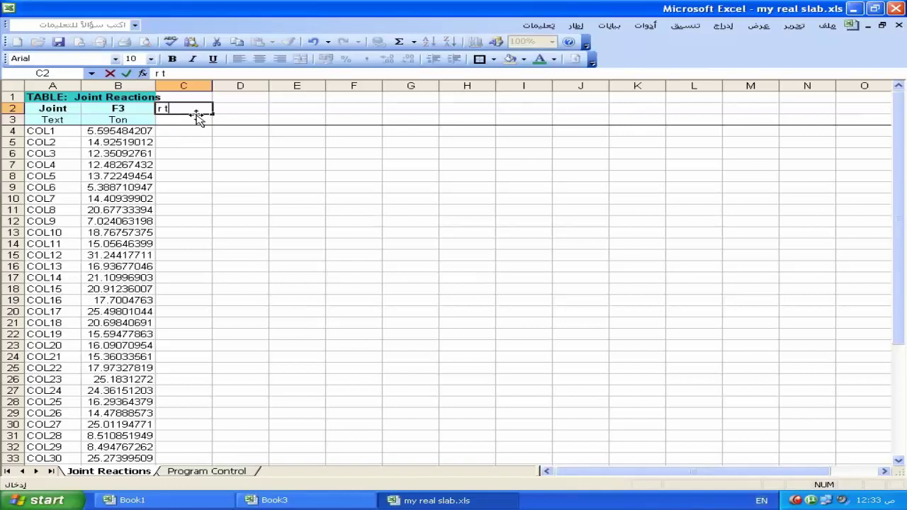
pyautogui.write('ot')
pyautogui.write('al')
pyautogui.press('Return')
pyautogui.write('ton')
pyautogui.press('Return')
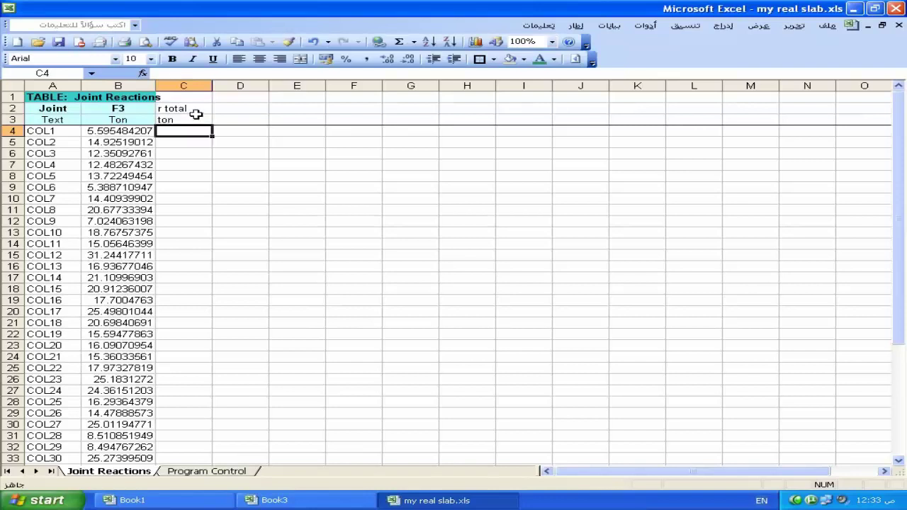
pyautogui.doubleClick(196, 113)
pyautogui.write('10')
pyautogui.press('Return')
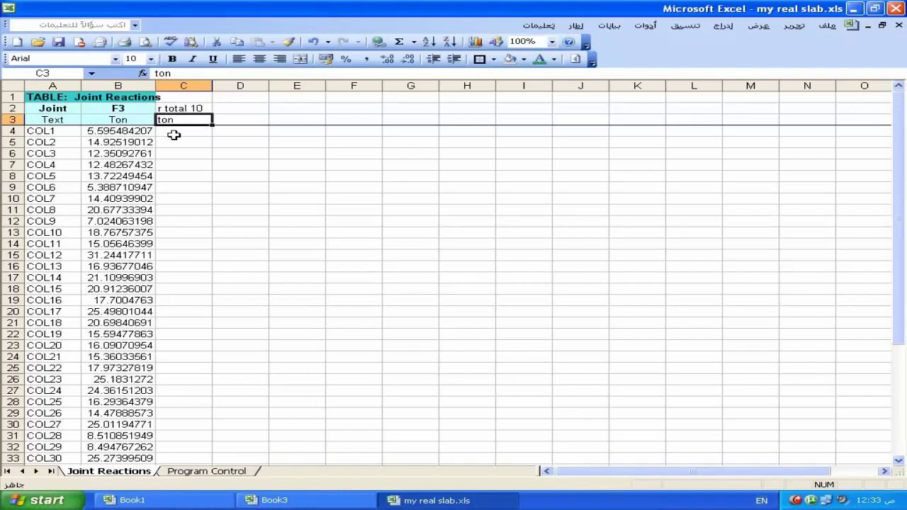
# Enter =B4*10*1.1 in C4 and fill it down to row 33.
pyautogui.click(175, 137)
pyautogui.write('=')
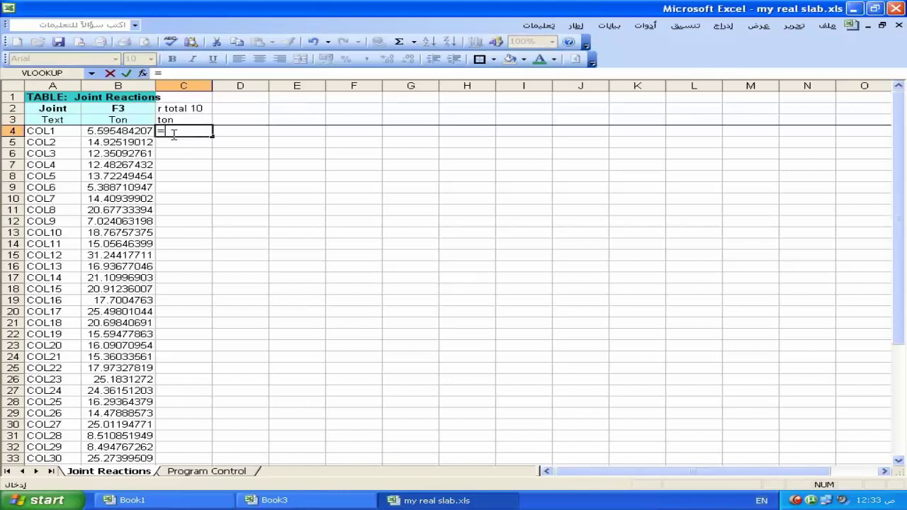
pyautogui.click(131, 122)
pyautogui.write('*')
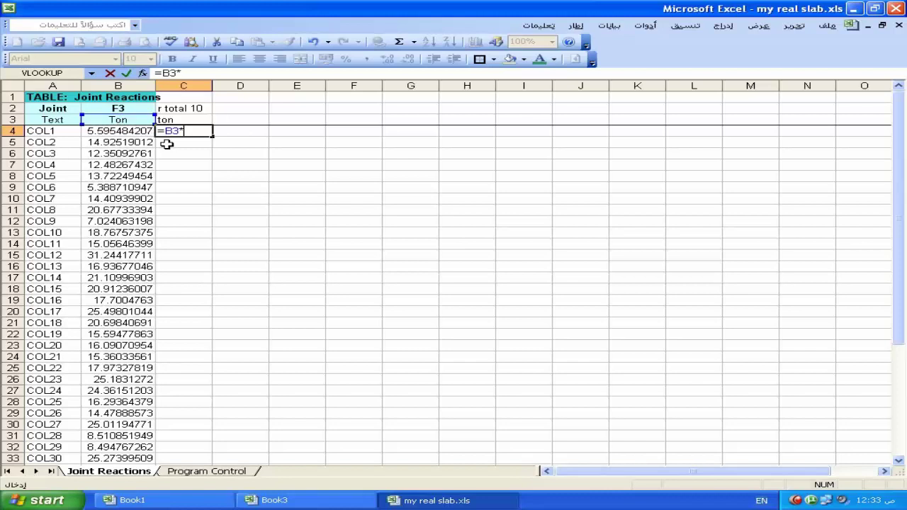
pyautogui.write('10*1.1')
pyautogui.press('Return')
pyautogui.doubleClick(164, 131)
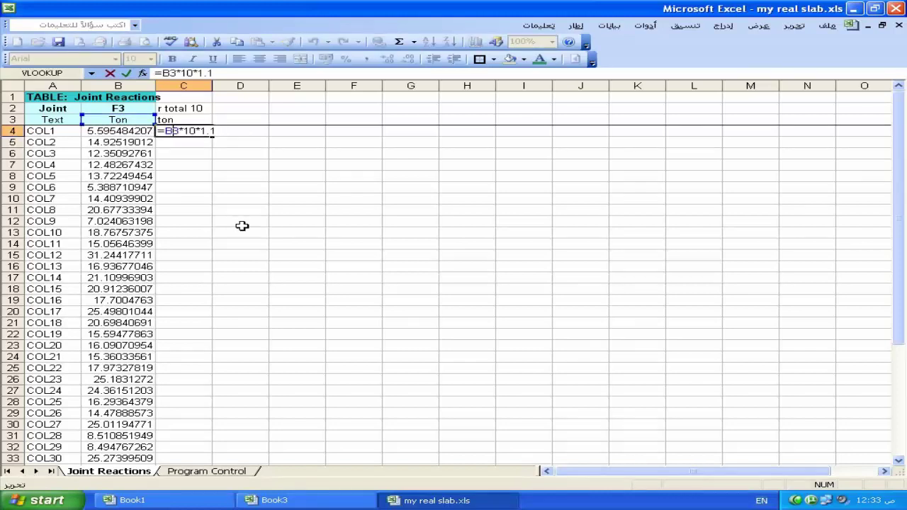
pyautogui.click(119, 131)
pyautogui.press('Return')
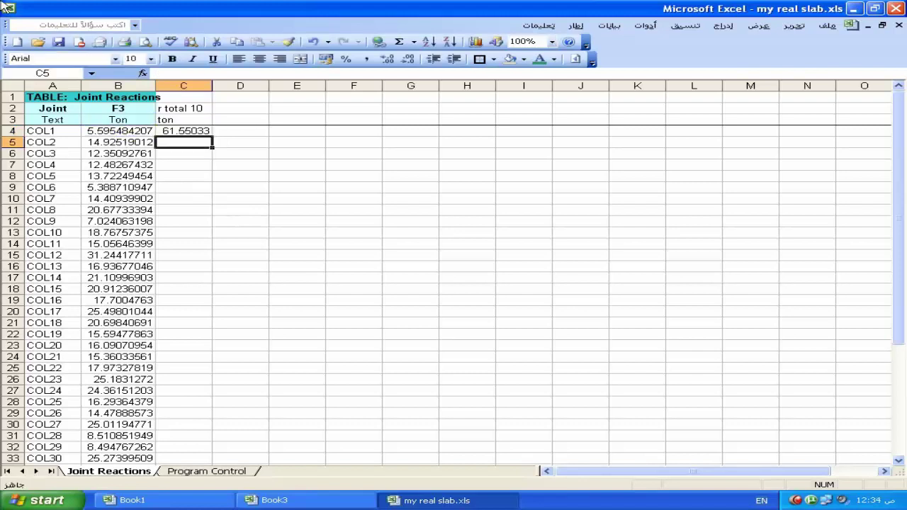
pyautogui.click(193, 131)
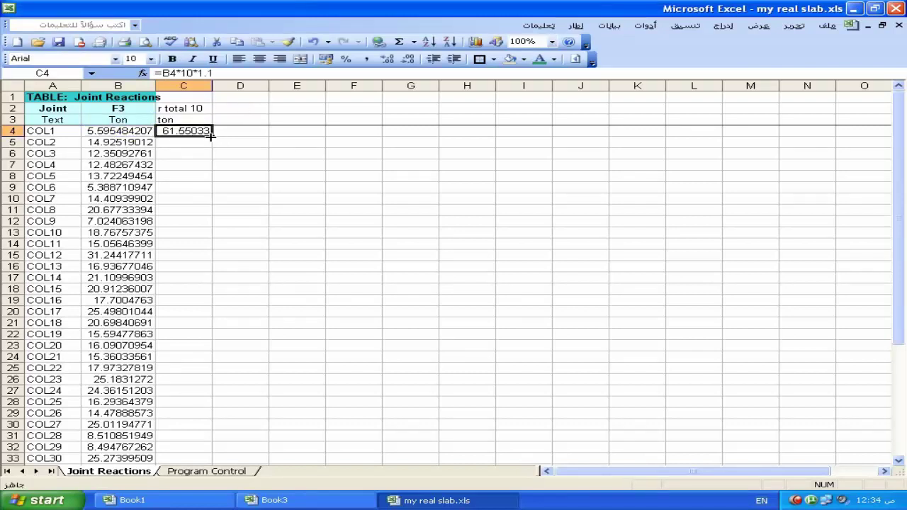
pyautogui.doubleClick(211, 136)
pyautogui.click(230, 131)
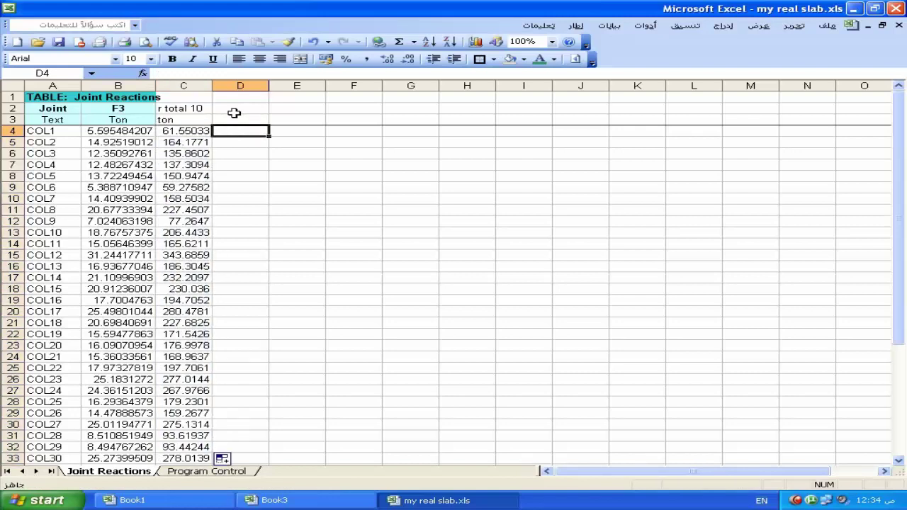
pyautogui.press('Up')
pyautogui.press('Up')
# Head column D 'Ac' in cm2 and fill =C4*1000/111.67 down to row 33.
pyautogui.write('Ac')
pyautogui.press('Return')
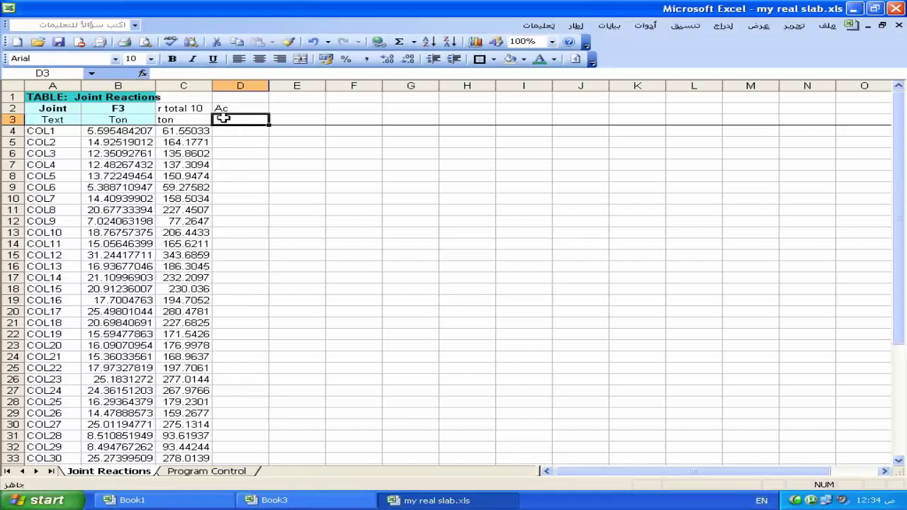
pyautogui.write('cm2')
pyautogui.press('Return')
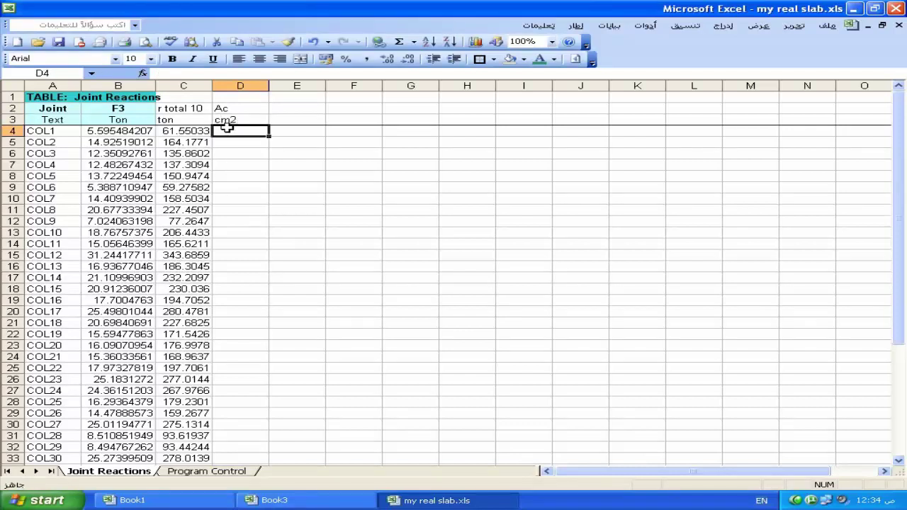
pyautogui.write('=')
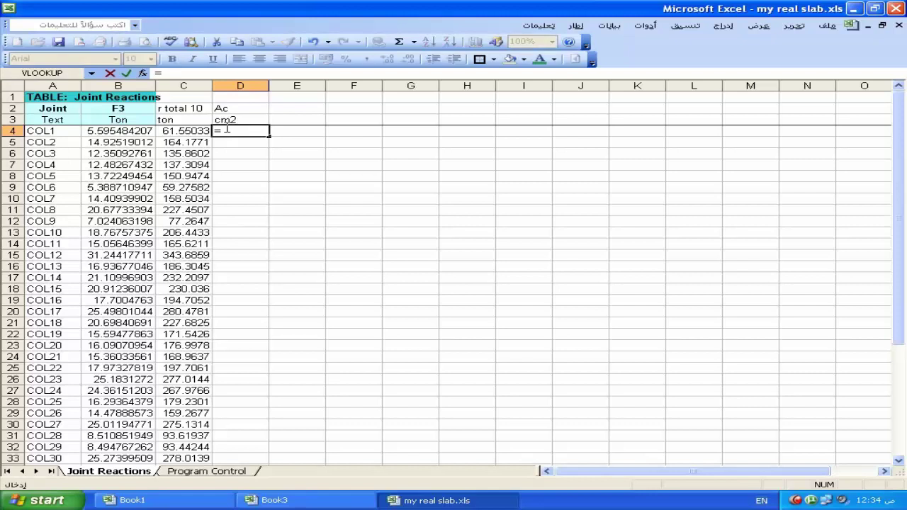
pyautogui.click(191, 129)
pyautogui.write('*1000/111')
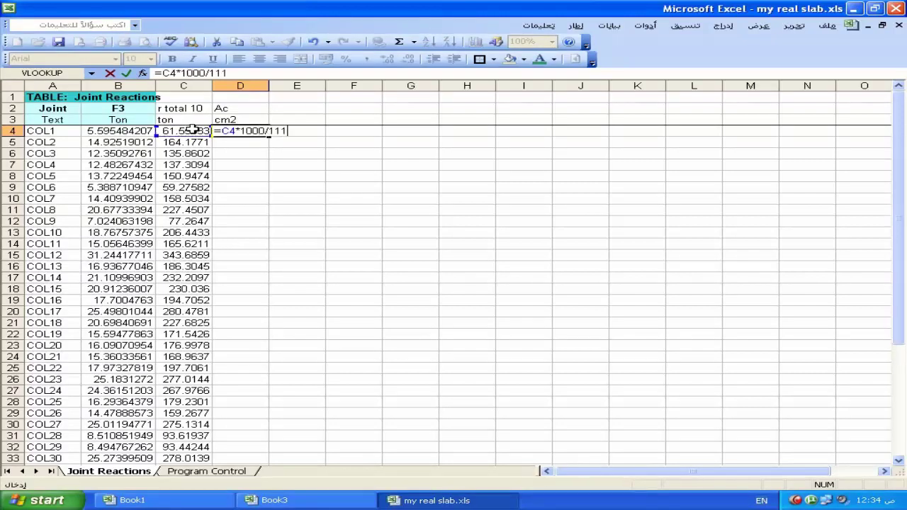
pyautogui.write('.67')
pyautogui.press('Return')
pyautogui.click(238, 131)
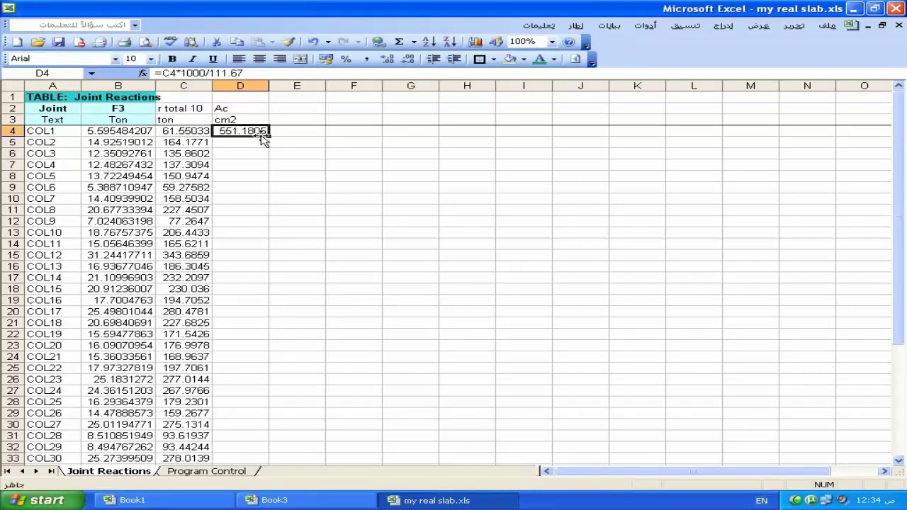
pyautogui.doubleClick(268, 136)
# Label column E 'b' with the unit cm.
pyautogui.click(312, 111)
pyautogui.write('b')
pyautogui.press('Return')
pyautogui.write('cm')
pyautogui.press('Return')
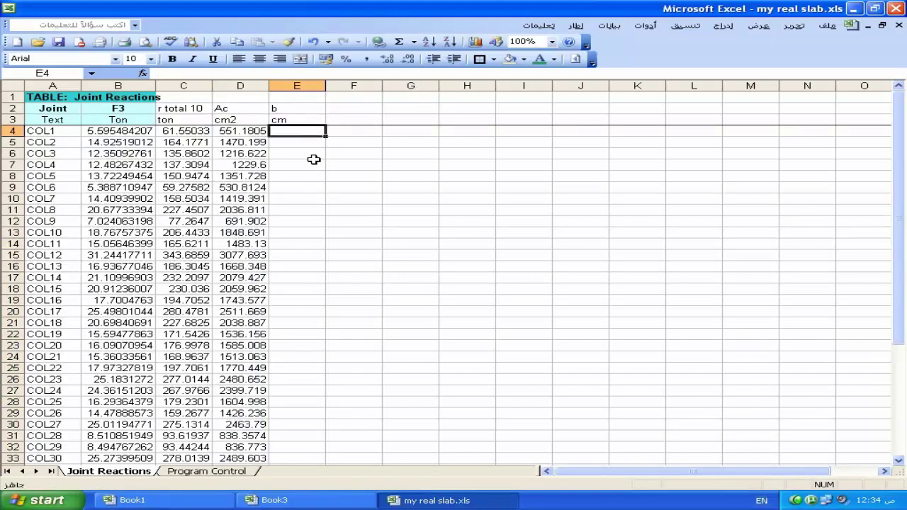
# Enter 30 in E4 and fill it down column E to row 33.
pyautogui.write('30')
pyautogui.press('Return')
pyautogui.click(319, 133)
pyautogui.doubleClick(323, 135)
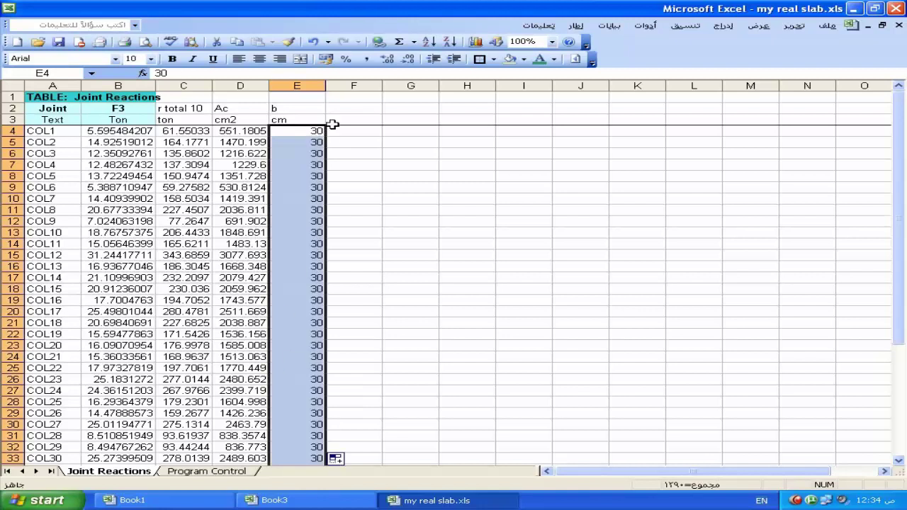
# Head column F 't model' in cm and begin a =max( formula in F4.
pyautogui.click(348, 107)
pyautogui.write('t model')
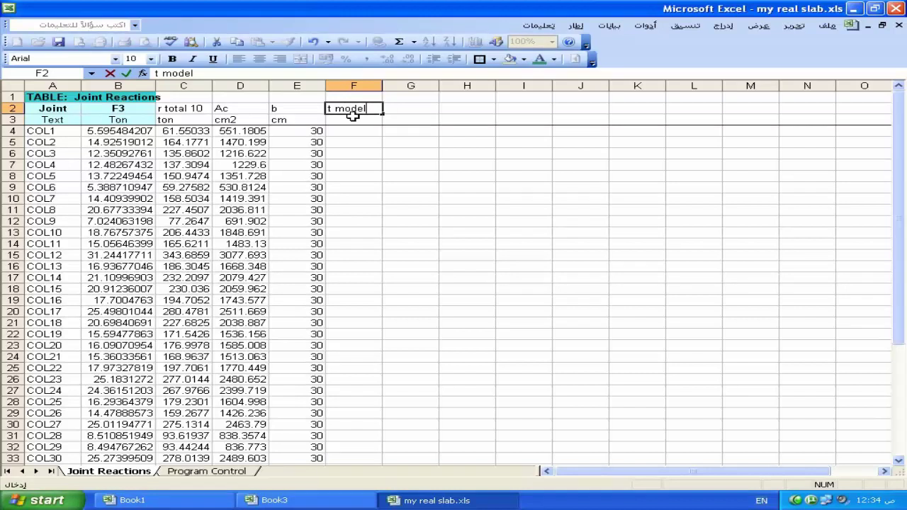
pyautogui.press('Return')
pyautogui.write('cm')
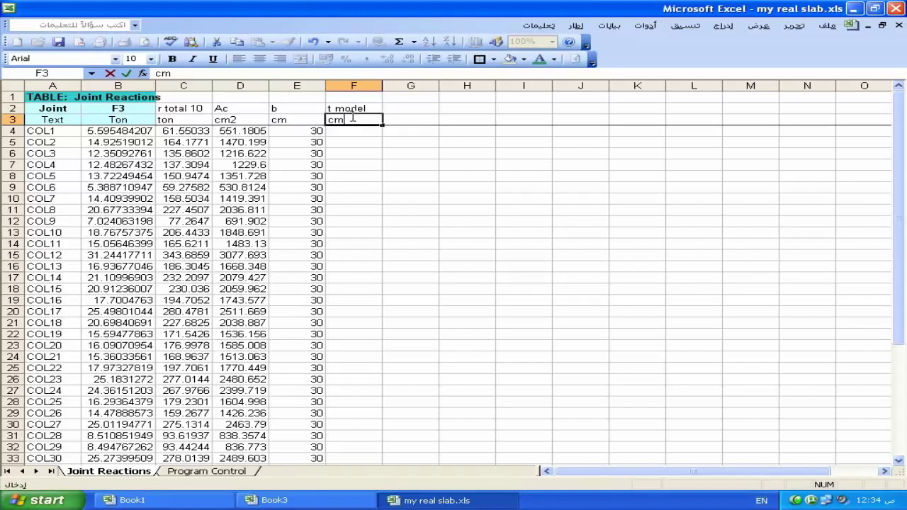
pyautogui.press('Return')
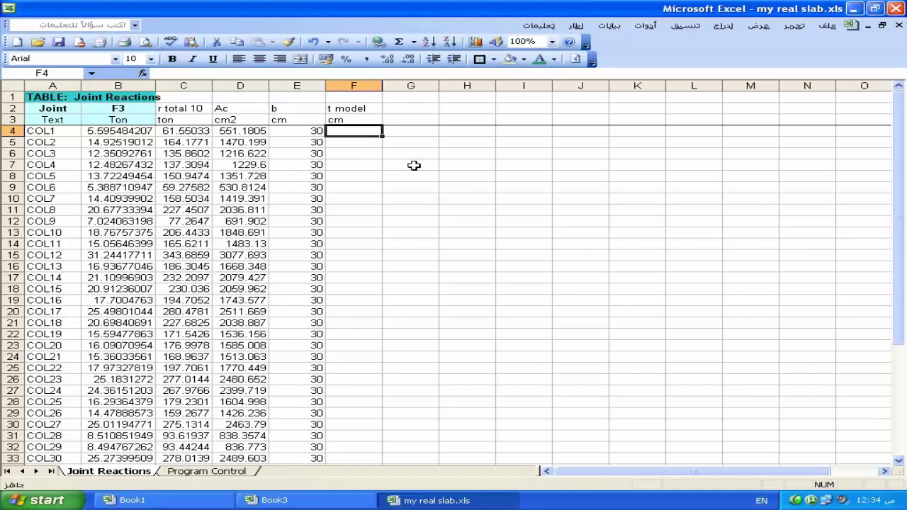
pyautogui.write('=')
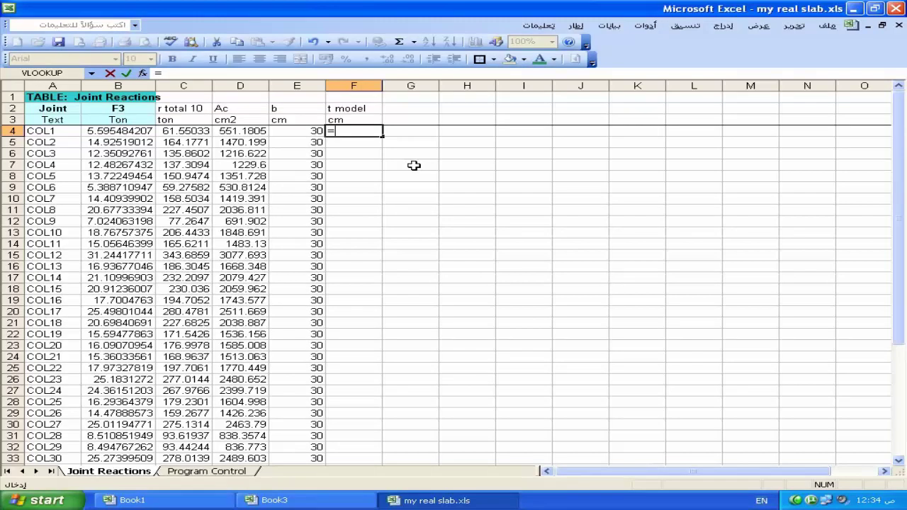
pyautogui.write('max')
pyautogui.write('(')
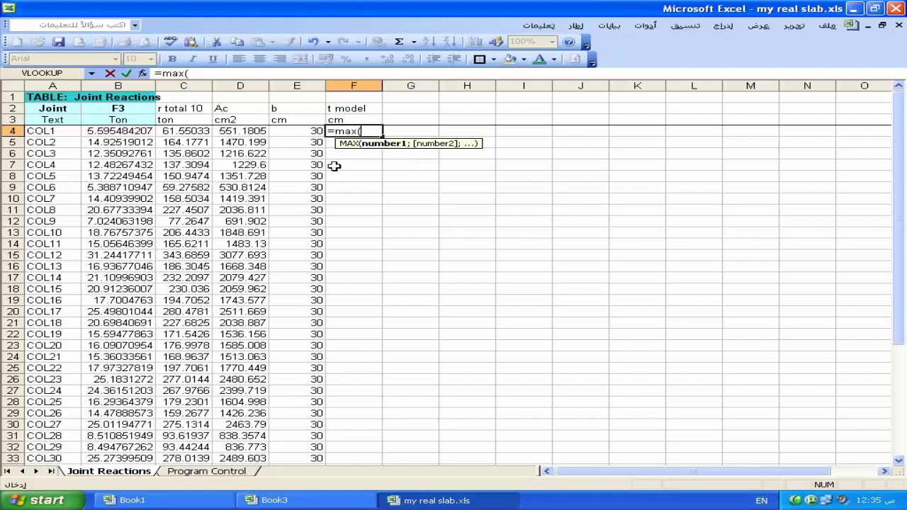
# Complete F4 as =MAX(D4/E4;30).
pyautogui.press('Left')
pyautogui.press('Left')
pyautogui.write('/')
pyautogui.click(304, 132)
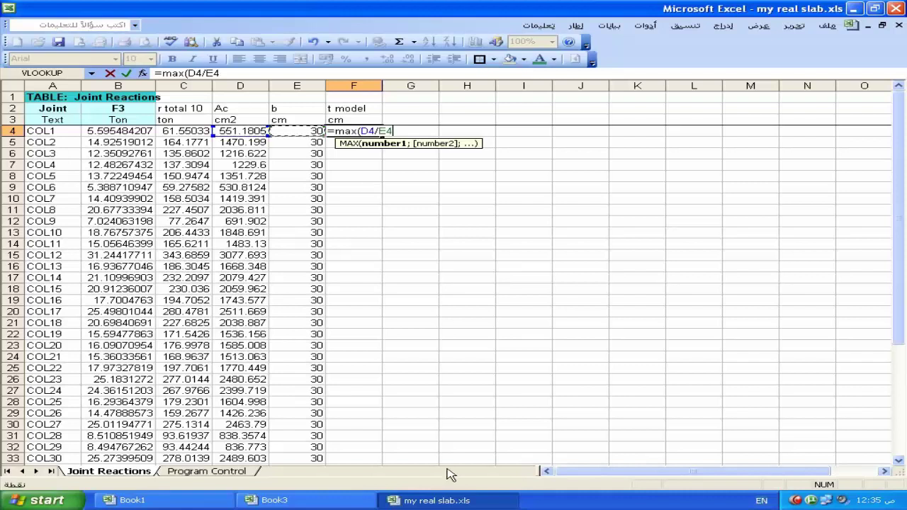
pyautogui.write(';')
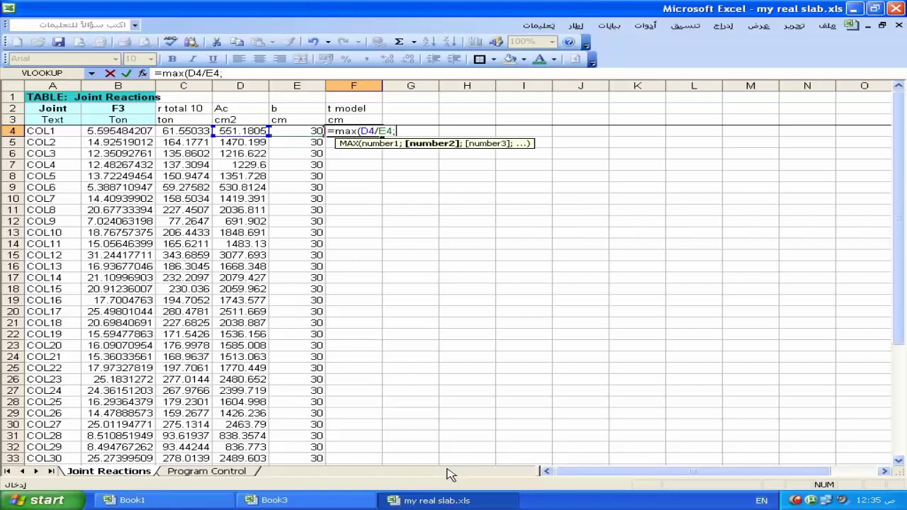
pyautogui.write('30')
pyautogui.press('Left')
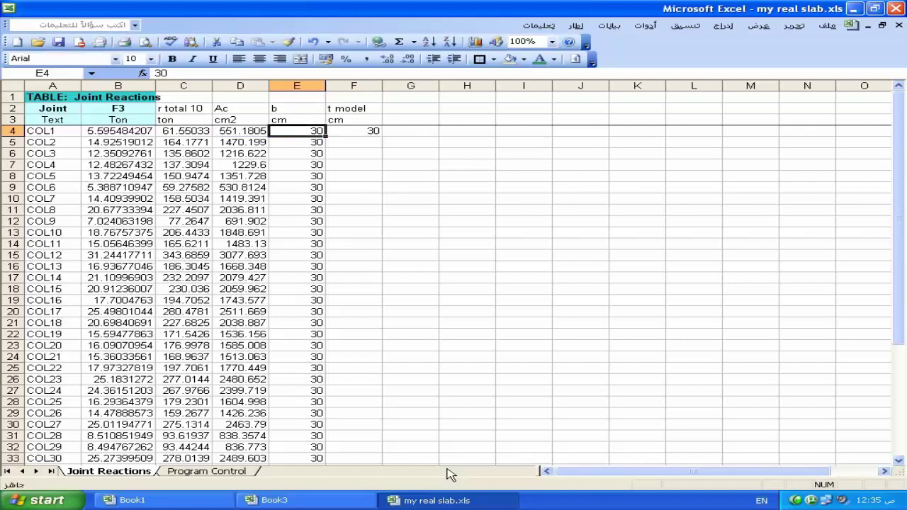
pyautogui.press('Right')
# Wrap D4/E4 in CEILING(...;5), making F4 =MAX(CEILING(D4/E4;5);30).
pyautogui.doubleClick(361, 128)
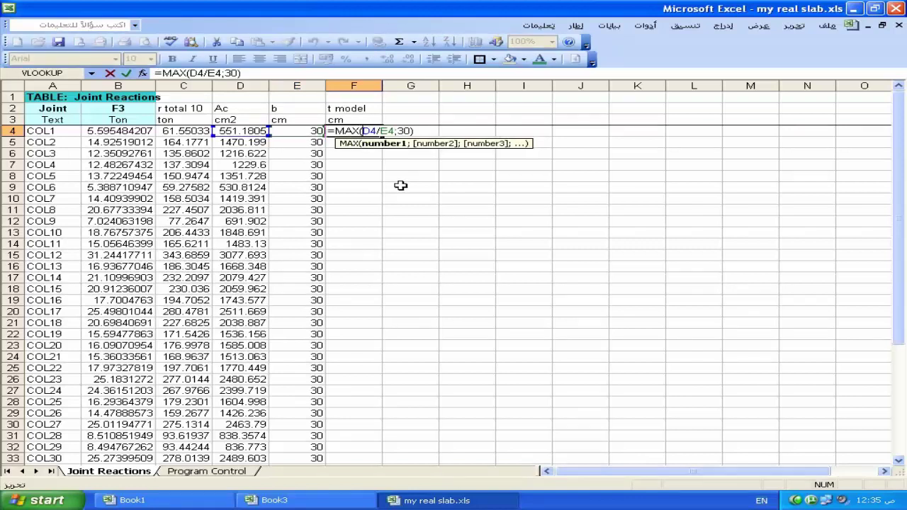
pyautogui.write('ce')
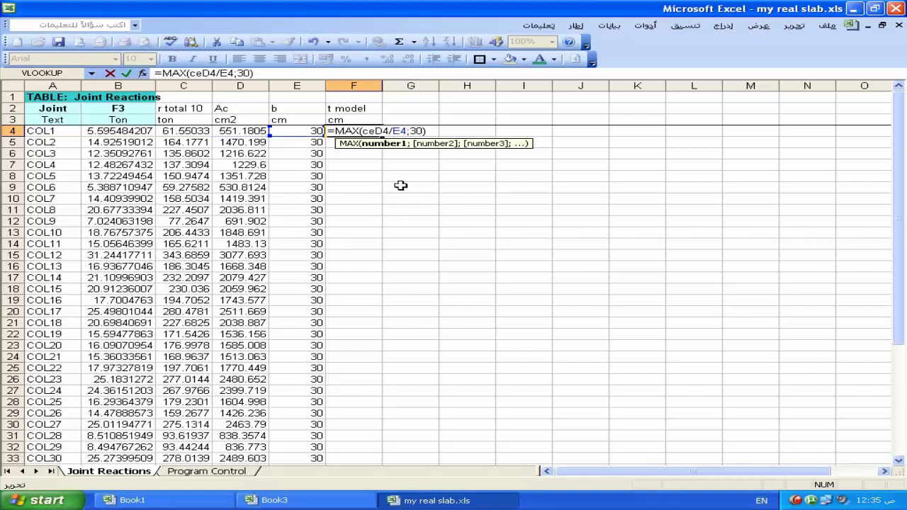
pyautogui.write('iling')
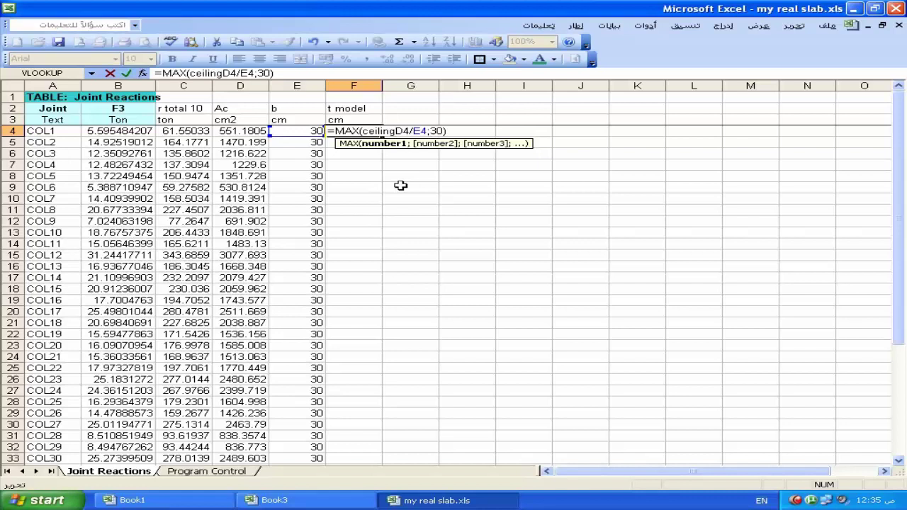
pyautogui.write('(')
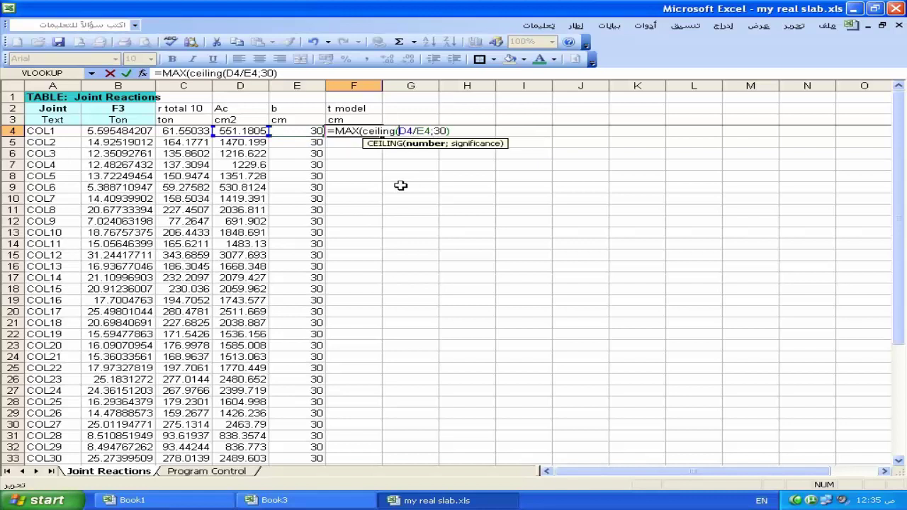
pyautogui.press('Right')
pyautogui.press('Right')
pyautogui.press('Right')
pyautogui.write(';5)')
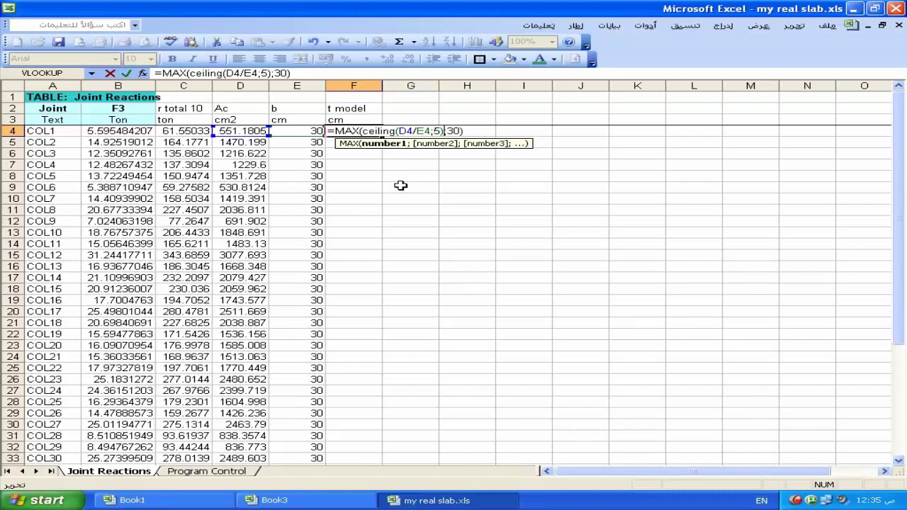
pyautogui.press('Return')
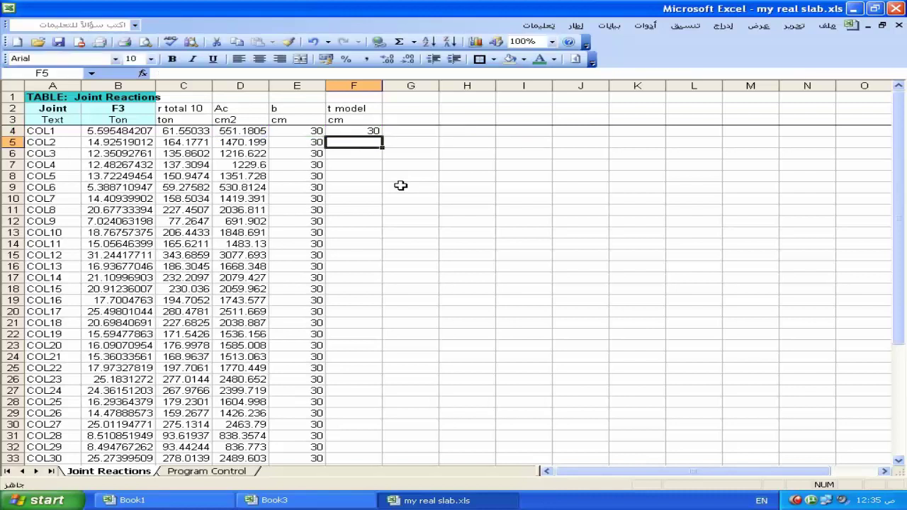
# Enter 100 as COL1's F3 load in B4.
pyautogui.click(123, 129)
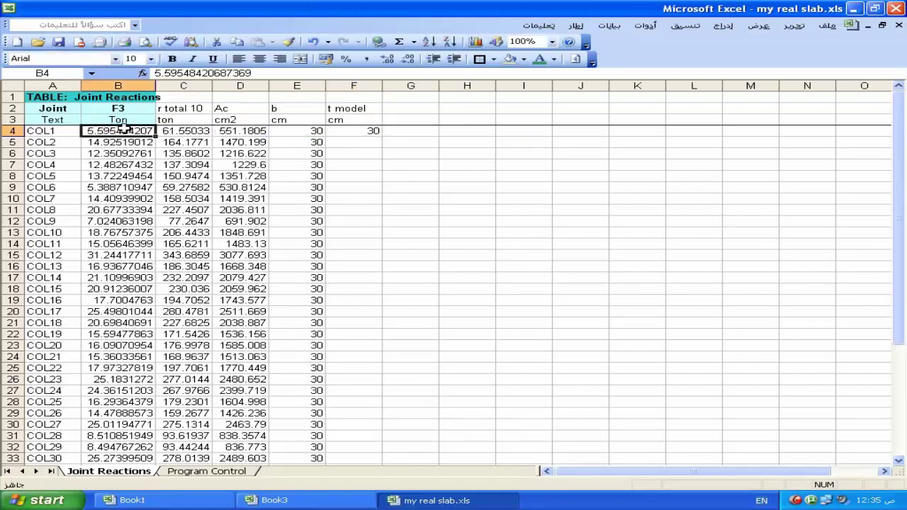
pyautogui.click(257, 133)
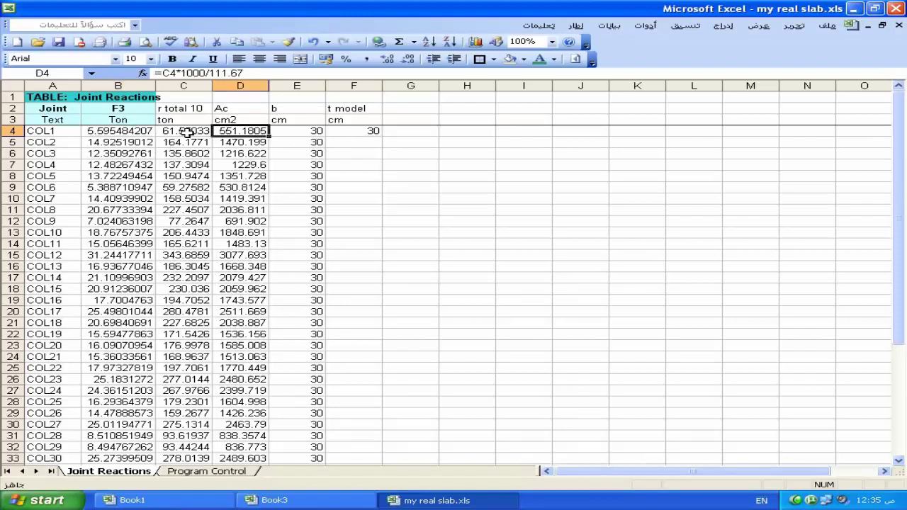
pyautogui.click(140, 130)
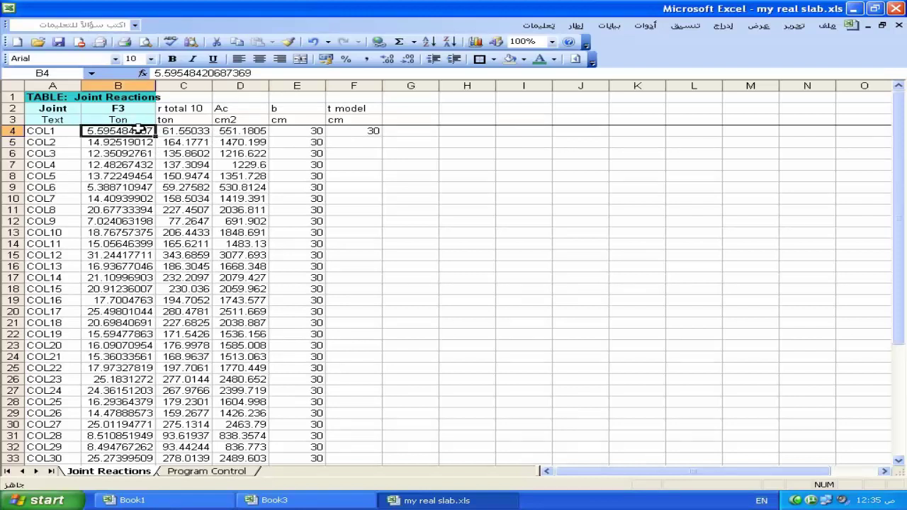
pyautogui.write('100')
pyautogui.press('Return')
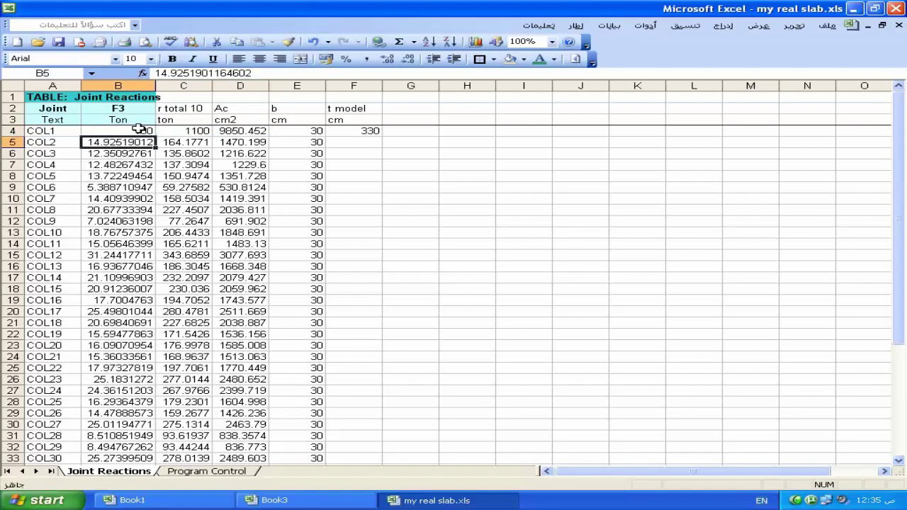
# Fill the t model formula from F4 down column F to row 46 and check COL28's result.
pyautogui.click(371, 134)
pyautogui.doubleClick(376, 136)
pyautogui.scroll(-6, 405, 283)
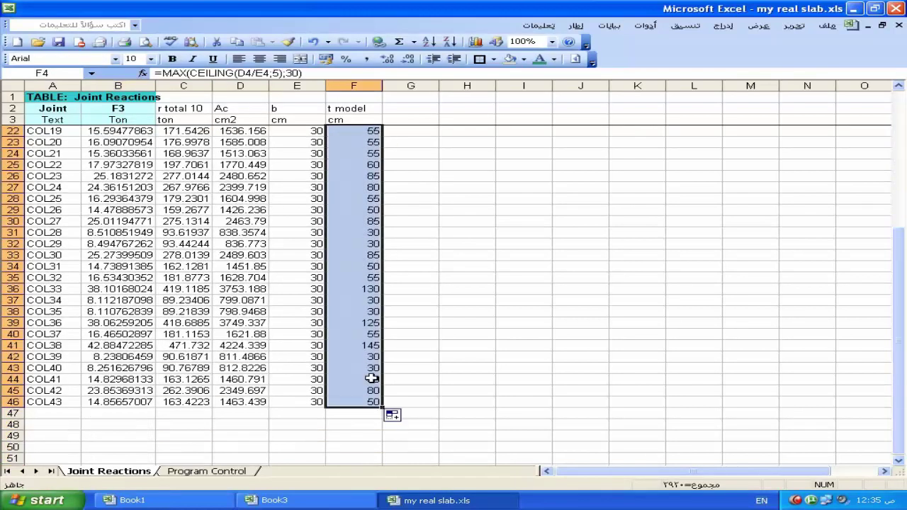
pyautogui.scroll(5, 362, 334)
pyautogui.scroll(1, 350, 270)
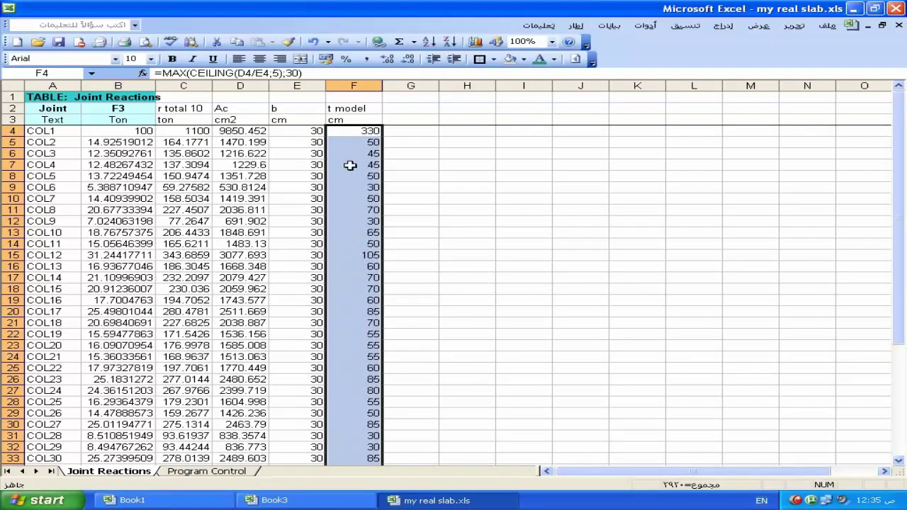
pyautogui.scroll(-2, 343, 177)
pyautogui.scroll(-3, 344, 177)
pyautogui.scroll(4, 345, 209)
pyautogui.scroll(1, 355, 227)
pyautogui.scroll(-3, 348, 312)
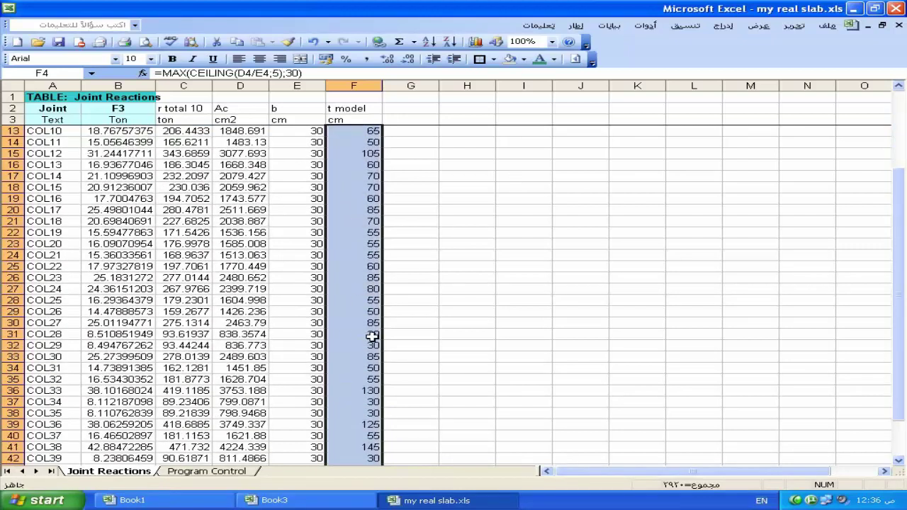
pyautogui.click(368, 333)
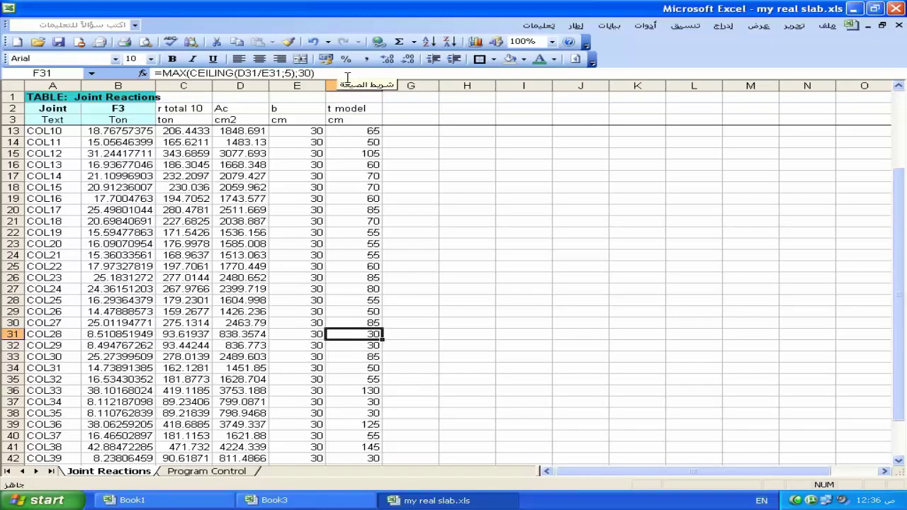
pyautogui.scroll(3, 347, 77)
pyautogui.click(402, 110)
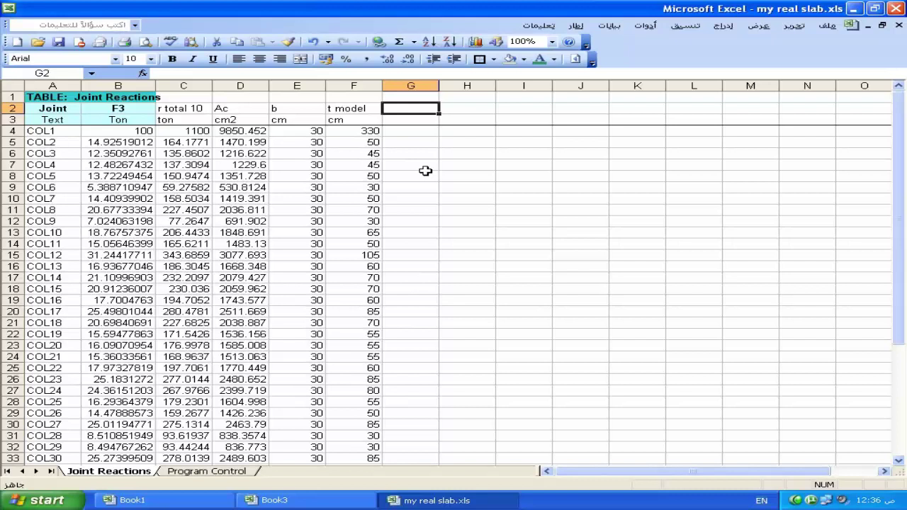
# Label column G with the header As and the unit cm2 beneath it.
pyautogui.write('As')
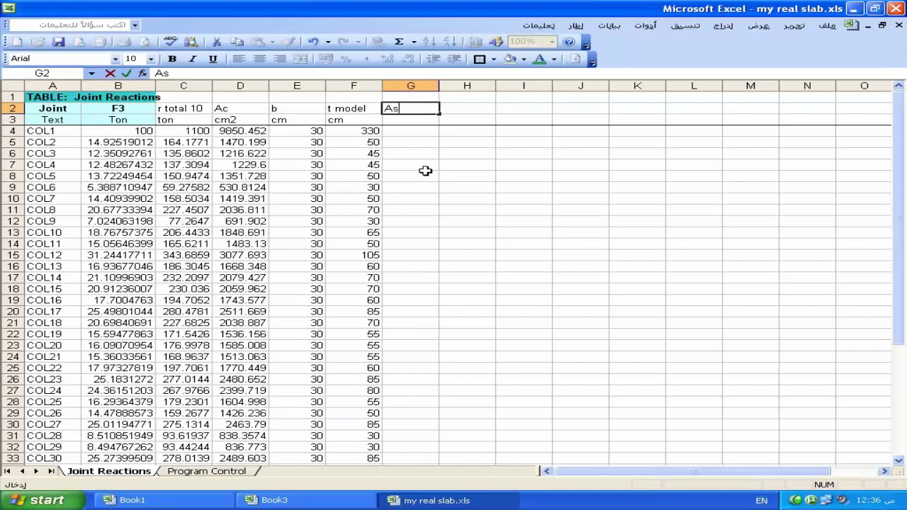
pyautogui.press('Return')
pyautogui.write('cm2')
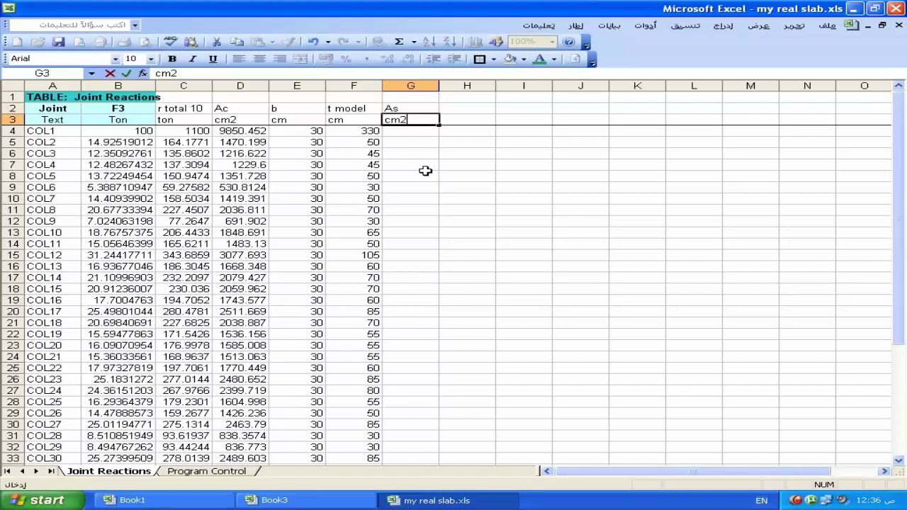
pyautogui.press('Return')
# Enter =E4*F4*.01 in G4 and fill it down column G for every joint.
pyautogui.write('=')
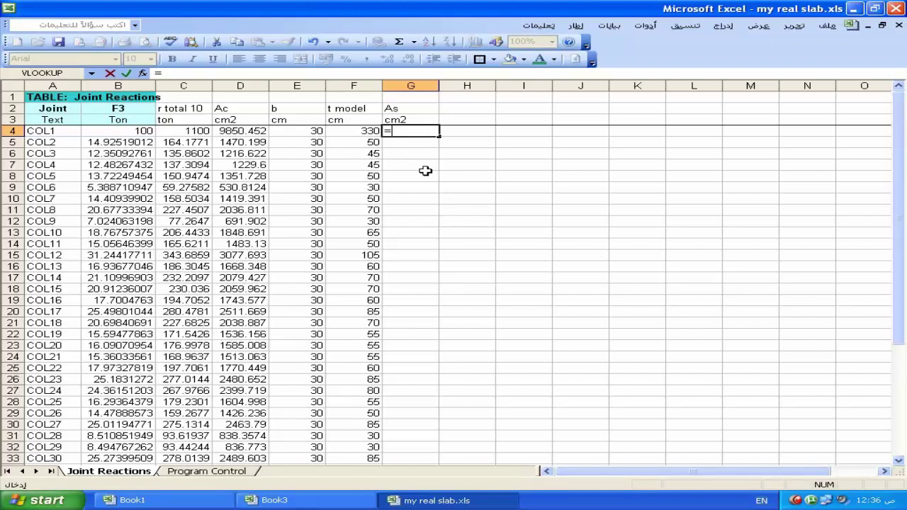
pyautogui.click(308, 130)
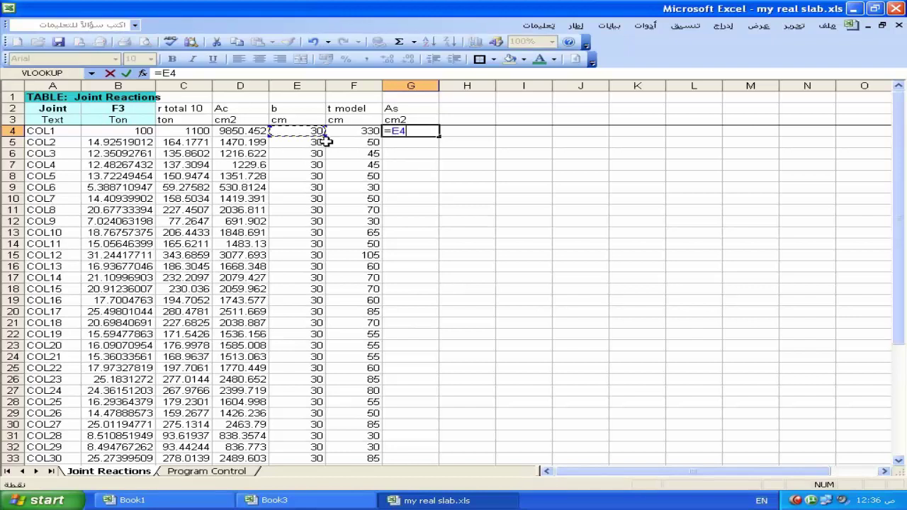
pyautogui.write('*')
pyautogui.click(355, 135)
pyautogui.write('*.01')
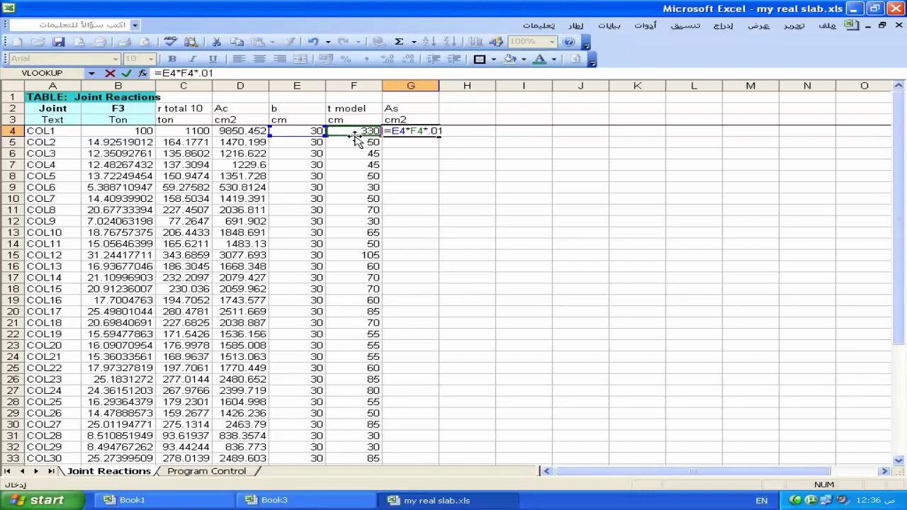
pyautogui.press('Return')
pyautogui.click(418, 131)
pyautogui.doubleClick(439, 136)
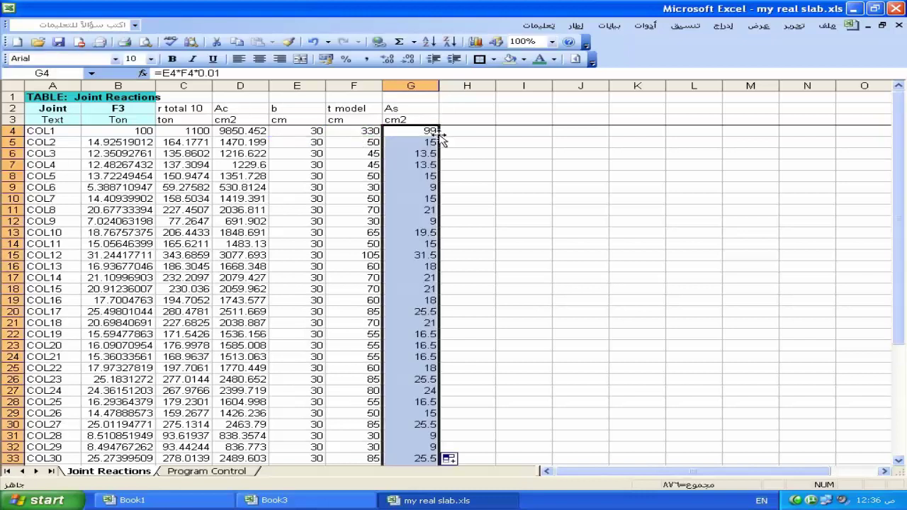
pyautogui.click(459, 101)
pyautogui.click(461, 111)
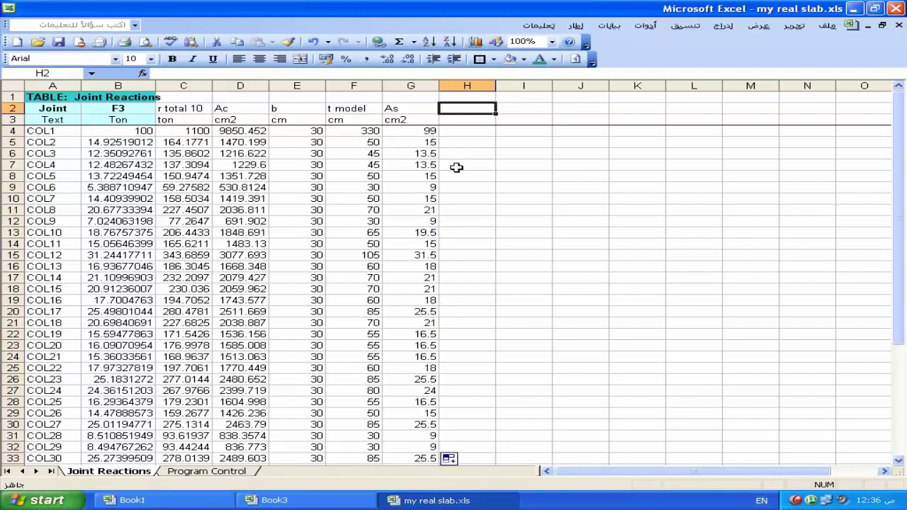
# Type the header 'N# of bars using Phi' in H2 and the diameter 16 in H3.
pyautogui.write('N# of bars using Phi')
pyautogui.click(487, 119)
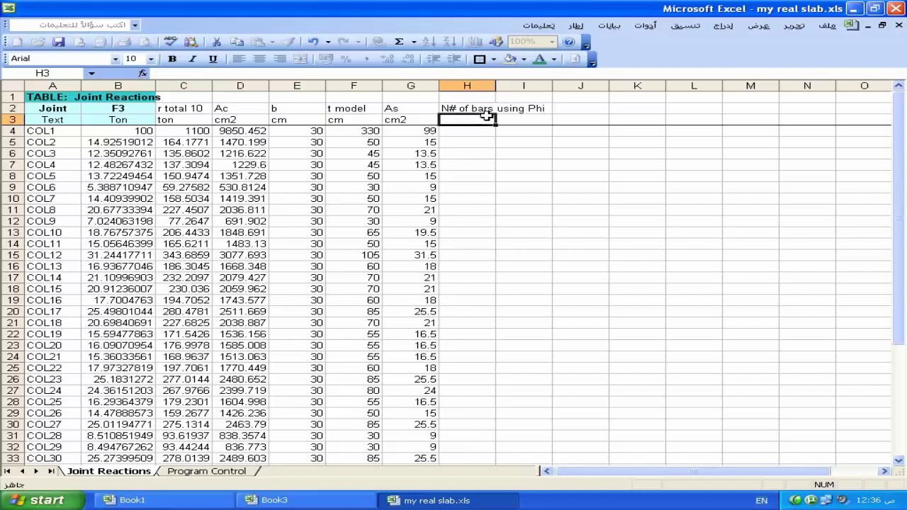
pyautogui.write('16')
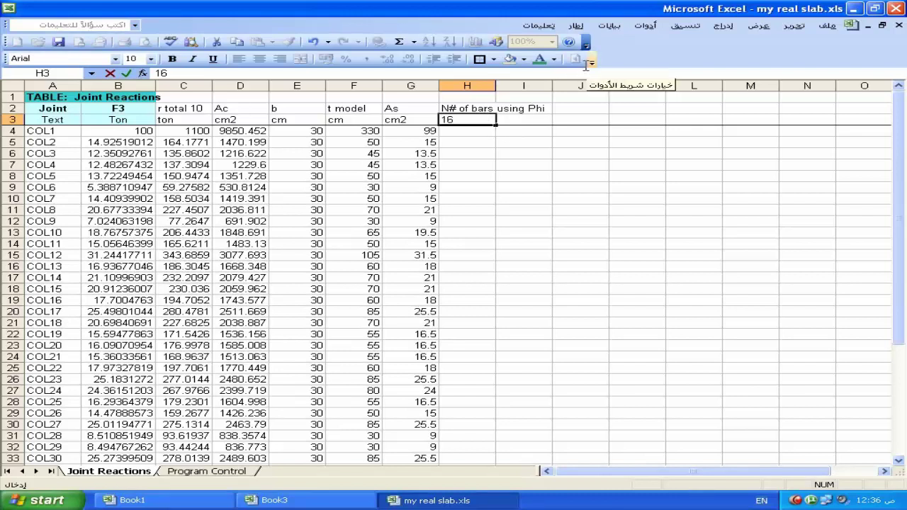
pyautogui.click(560, 150)
# Merge and centre the header across H2:I2.
pyautogui.click(482, 119)
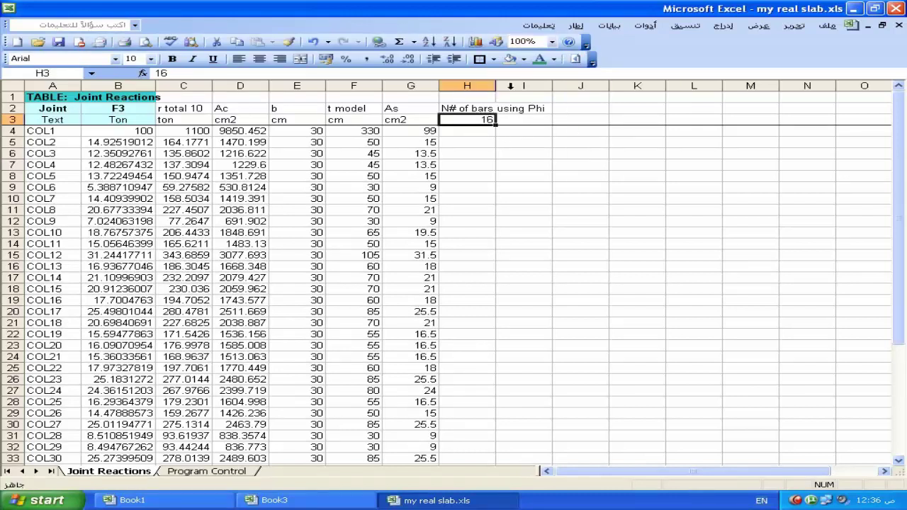
pyautogui.click(511, 108)
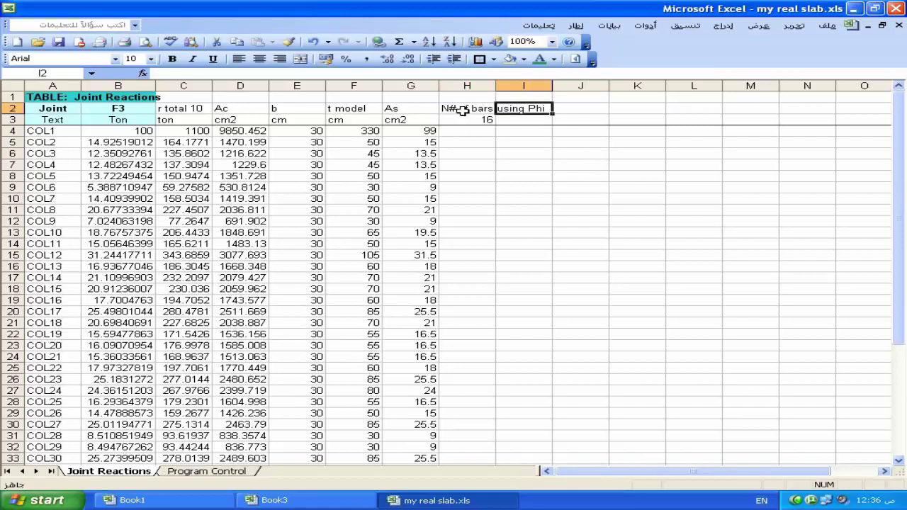
pyautogui.moveTo(464, 109); pyautogui.dragTo(521, 109)
pyautogui.click(300, 60)
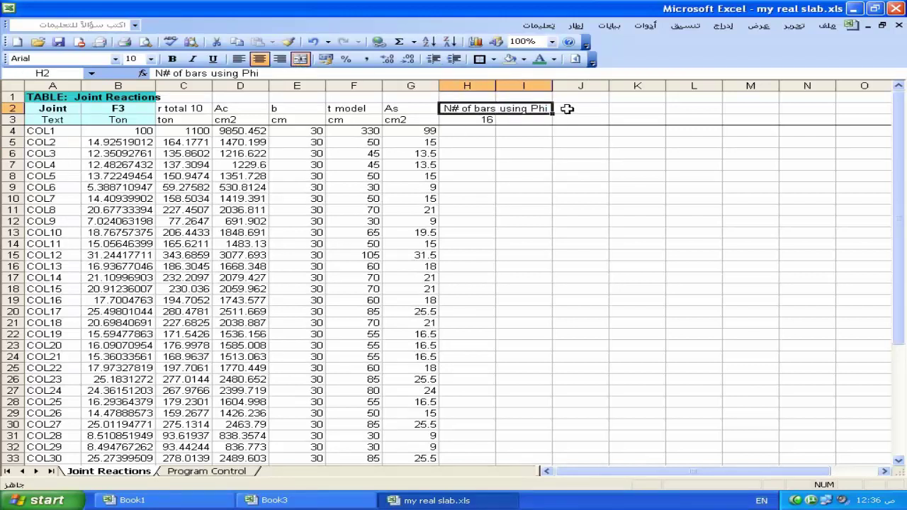
pyautogui.click(592, 62)
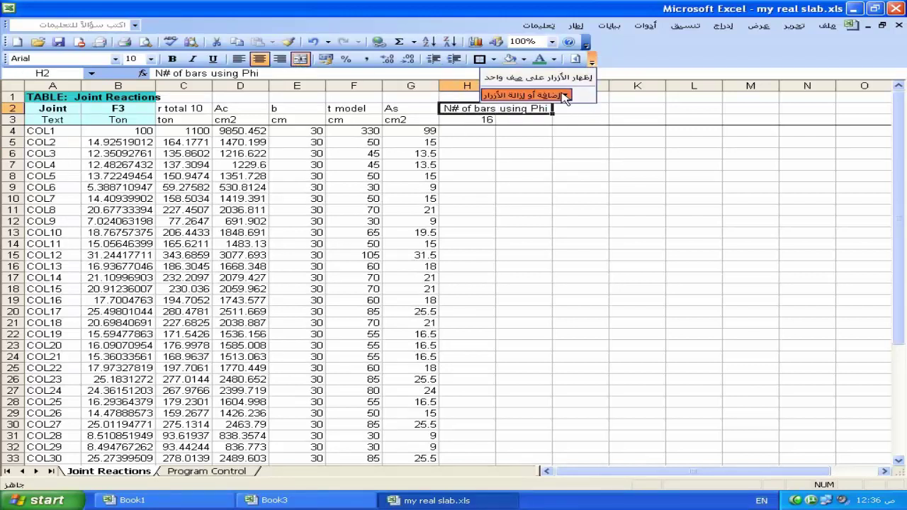
pyautogui.moveTo(526, 95)
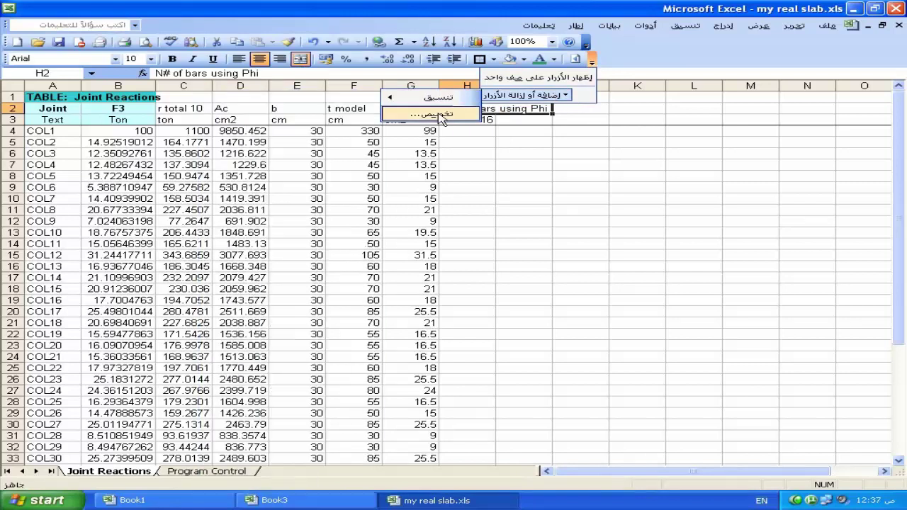
# Add the Insert Symbol command to the toolbar through Customize.
pyautogui.click(439, 114)
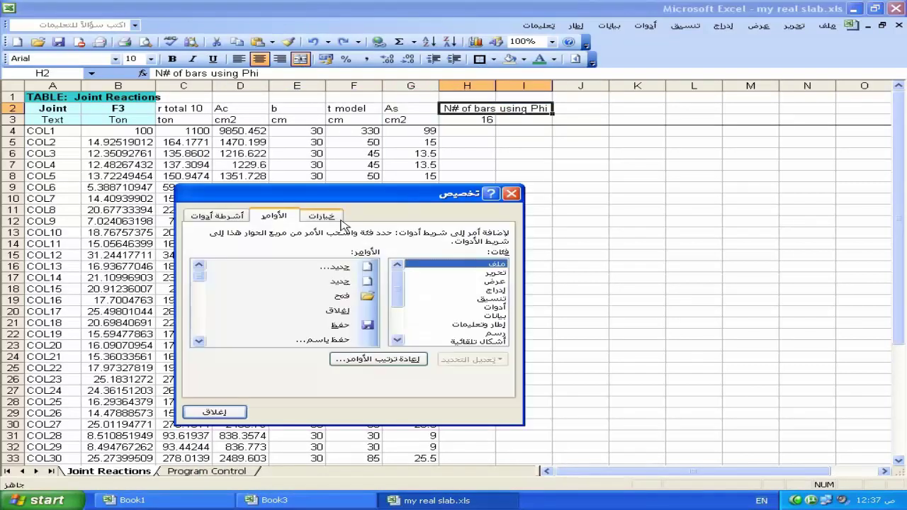
pyautogui.click(496, 291)
pyautogui.click(203, 295)
pyautogui.click(203, 297)
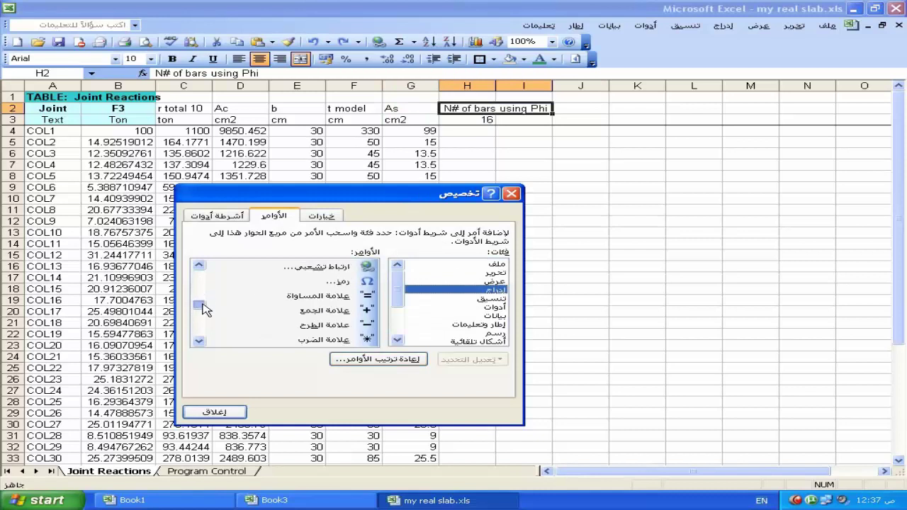
pyautogui.moveTo(367, 282); pyautogui.dragTo(595, 60)
pyautogui.click(215, 412)
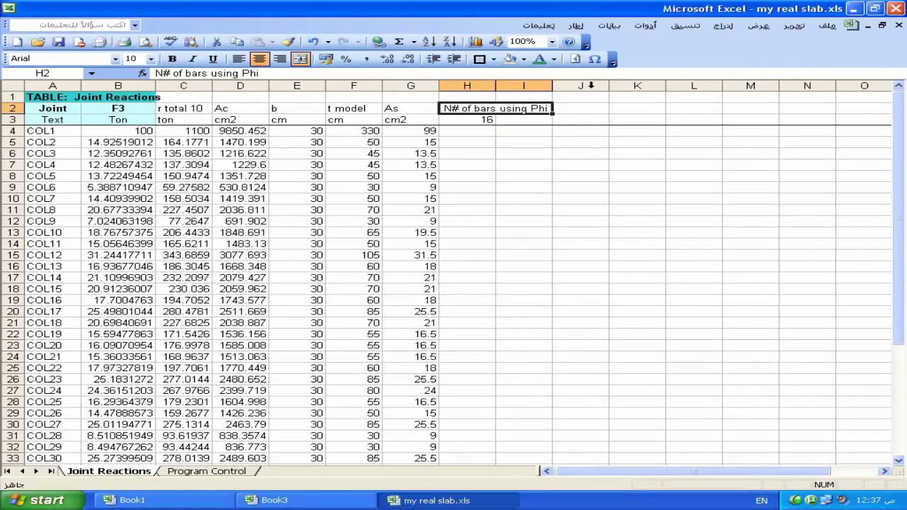
# Test the new Symbol button, remove the inserted ø from H2, and start a formula in H4.
pyautogui.click(595, 60)
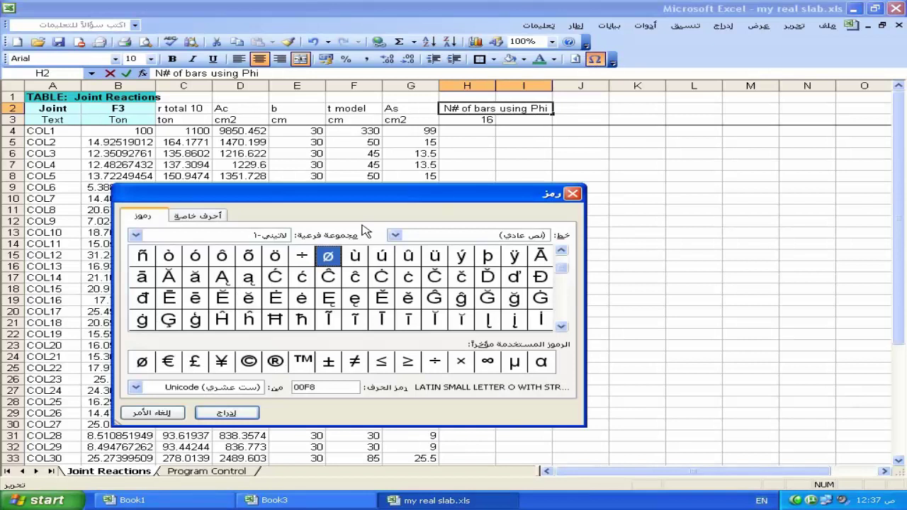
pyautogui.click(226, 412)
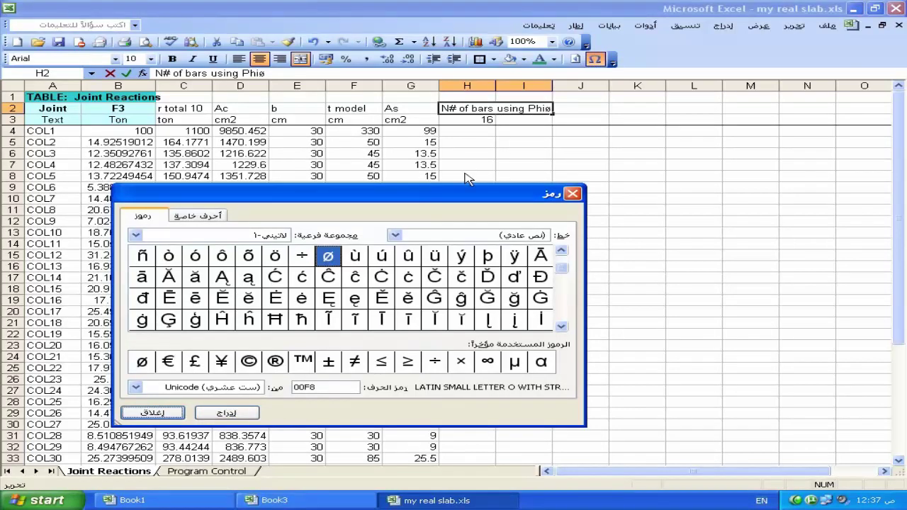
pyautogui.click(178, 413)
pyautogui.click(737, 27)
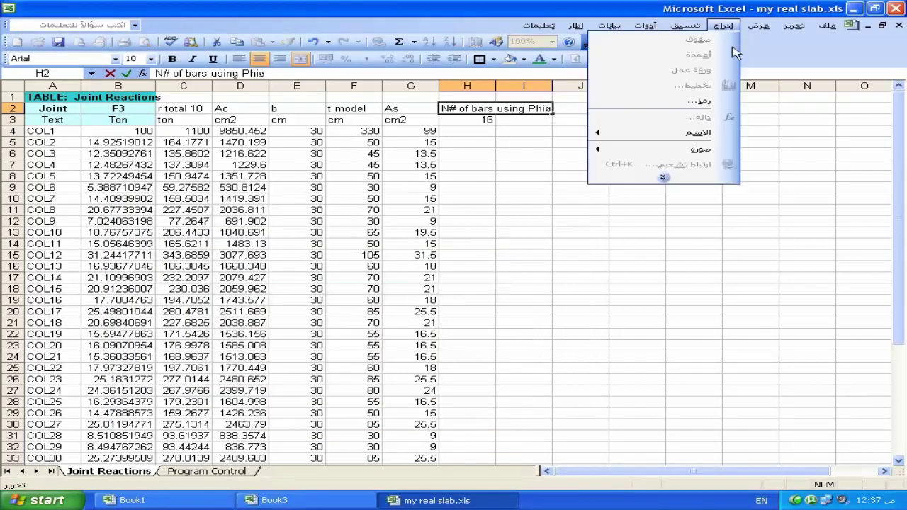
pyautogui.press('Escape')
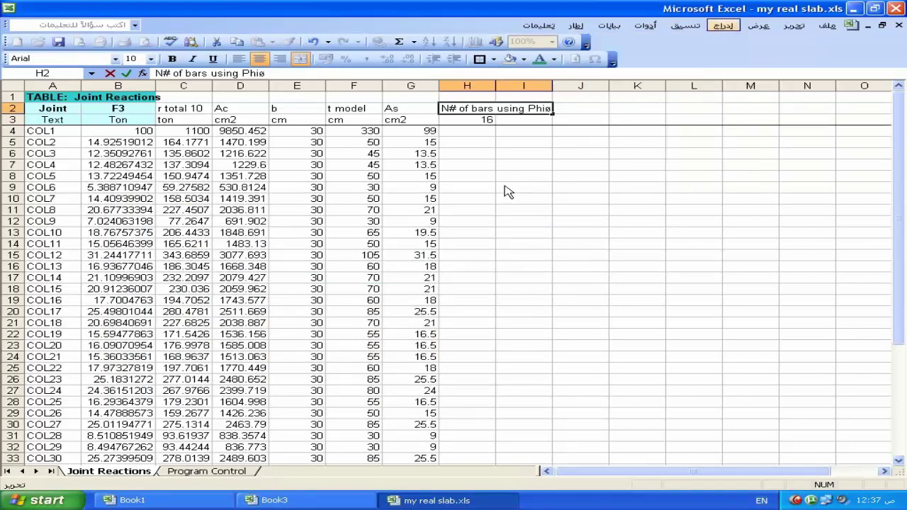
pyautogui.press('BackSpace')
pyautogui.press('Return')
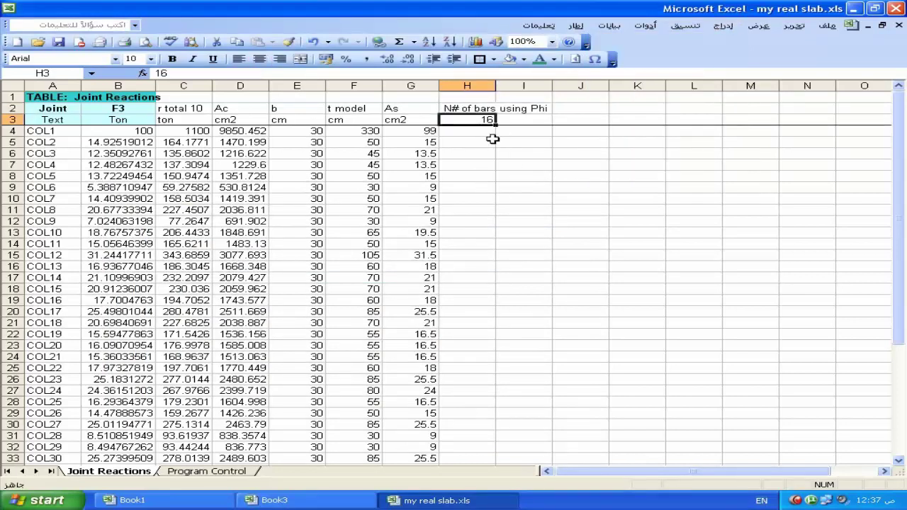
pyautogui.press('Return')
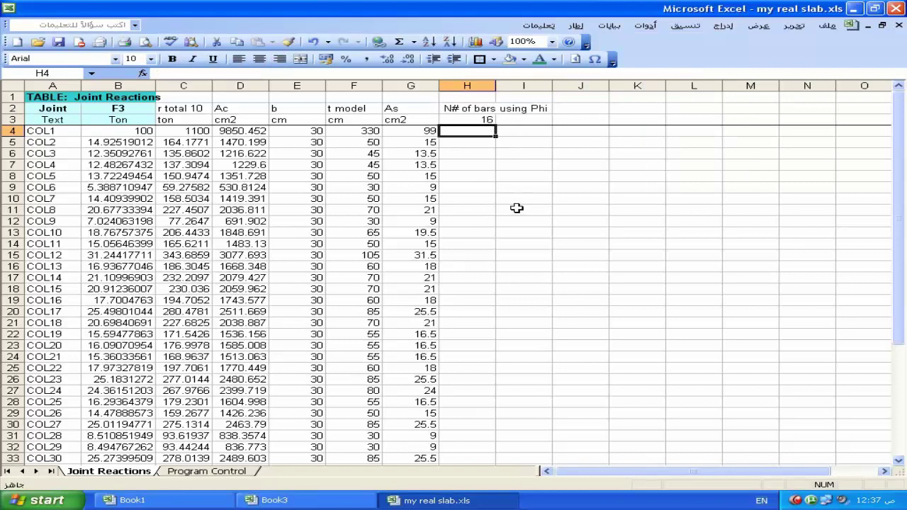
pyautogui.write('=')
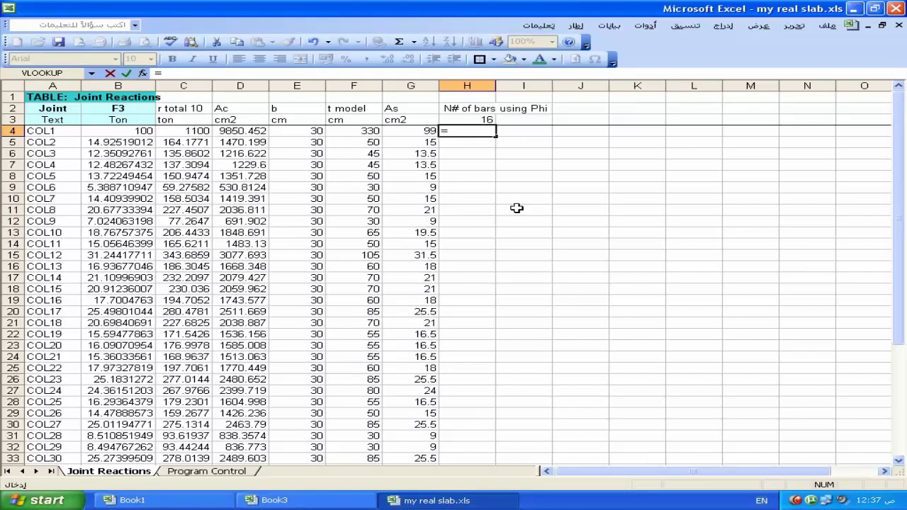
# Enter =(3.14/4)*(H3/10)^2 in H4, giving a single-bar area of 2.0096.
pyautogui.write('3.14*')
pyautogui.write('(')
pyautogui.press('Left')
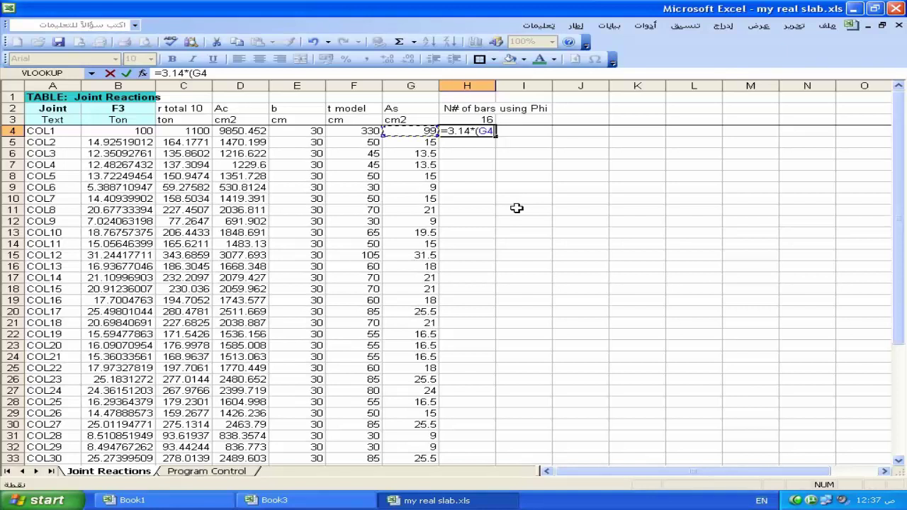
pyautogui.press('BackSpace')
pyautogui.press('BackSpace')
pyautogui.press('BackSpace')
pyautogui.press('BackSpace')
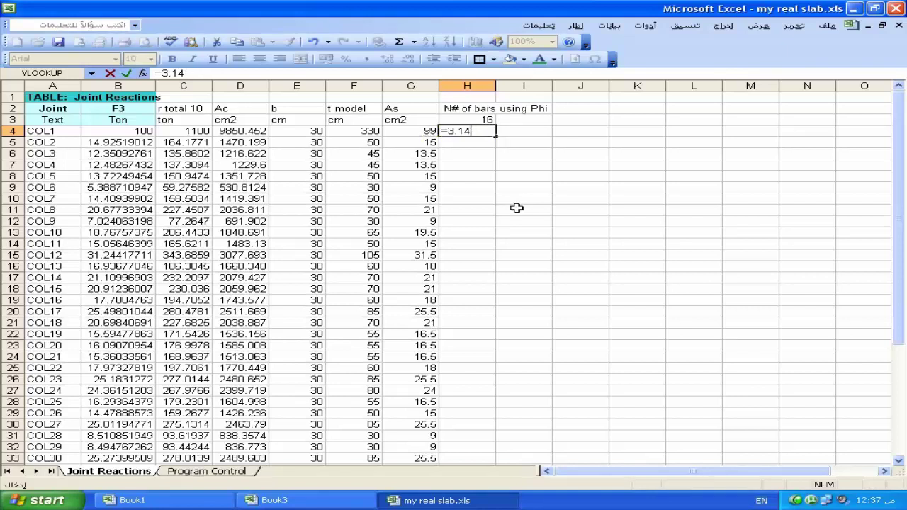
pyautogui.press('Left')
pyautogui.press('Left')
pyautogui.press('Right')
pyautogui.press('Right')
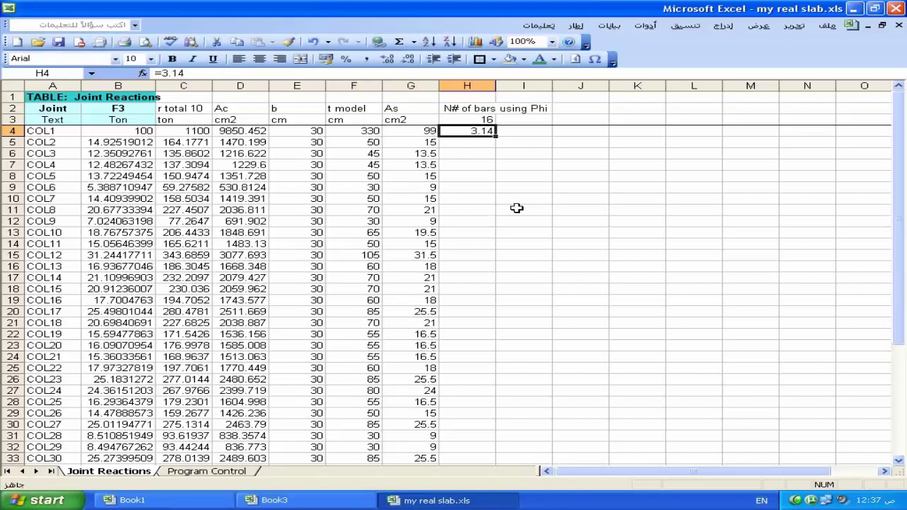
pyautogui.doubleClick(486, 130)
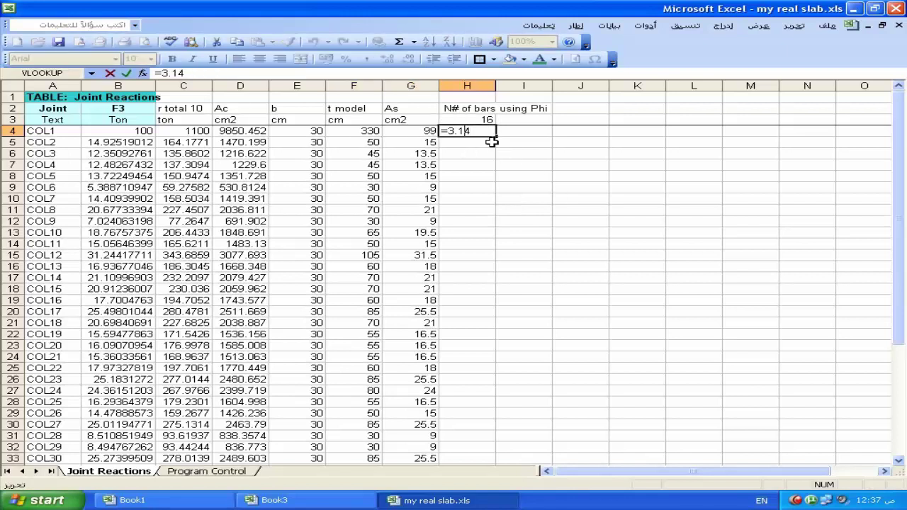
pyautogui.write('(3.14')
pyautogui.write('/4')
pyautogui.write(')*(')
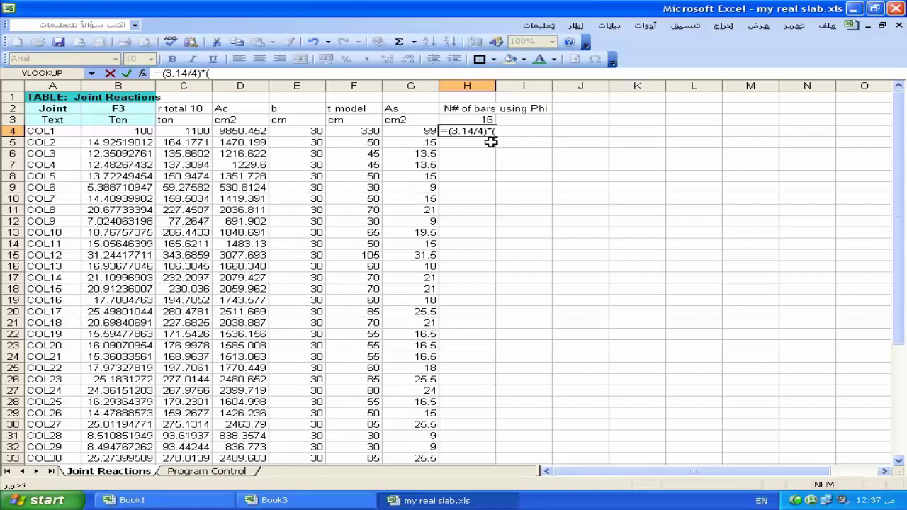
pyautogui.click(486, 120)
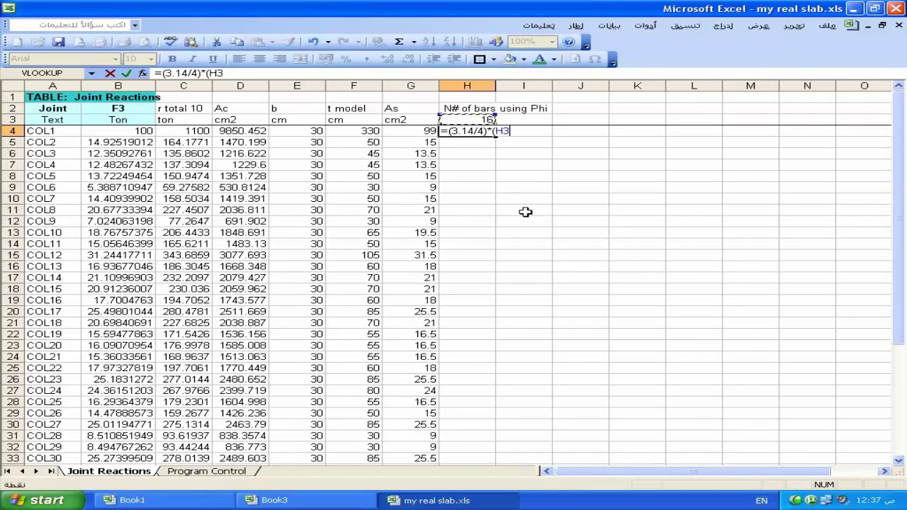
pyautogui.write('/10')
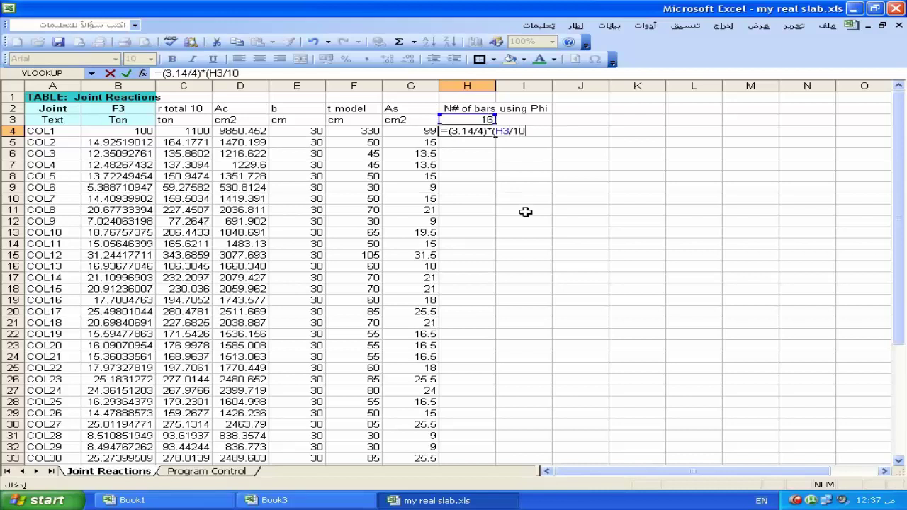
pyautogui.write(')')
pyautogui.write('^2')
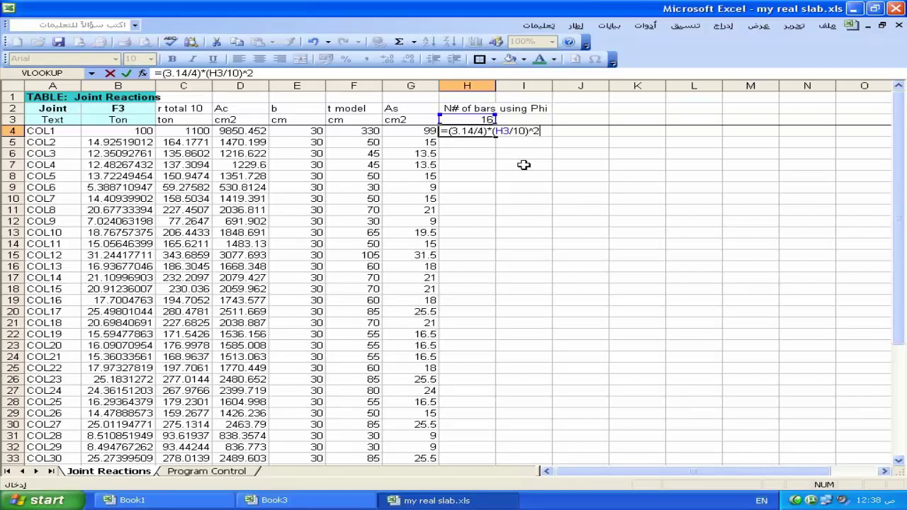
pyautogui.press('Left')
pyautogui.press('Left')
pyautogui.press('Right')
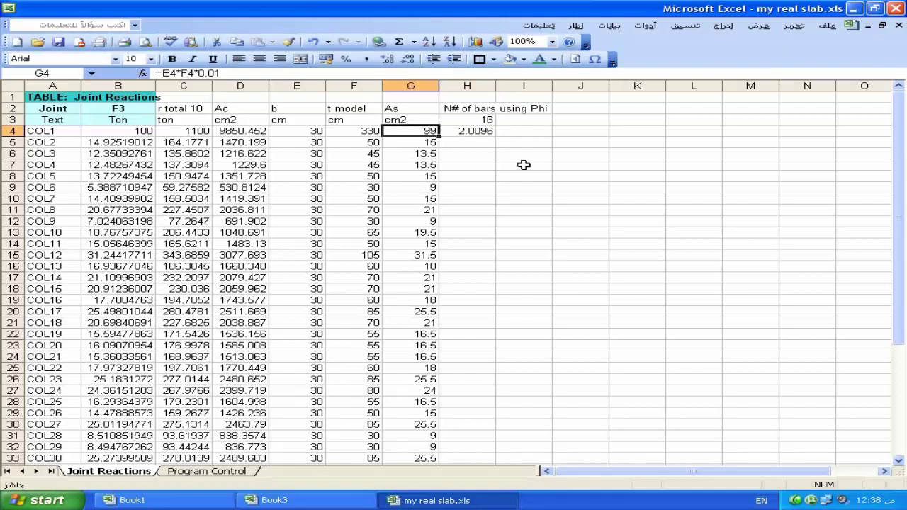
pyautogui.press('Right')
# Make the H3 reference in H4's formula absolute as $H$3.
pyautogui.doubleClick(482, 131)
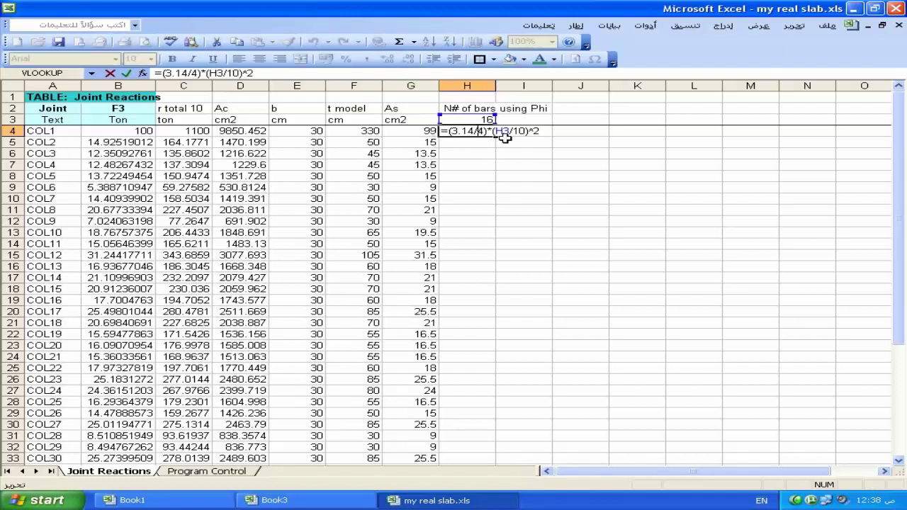
pyautogui.press('F4')
pyautogui.press('F4')
pyautogui.press('F4')
pyautogui.write('$H$')
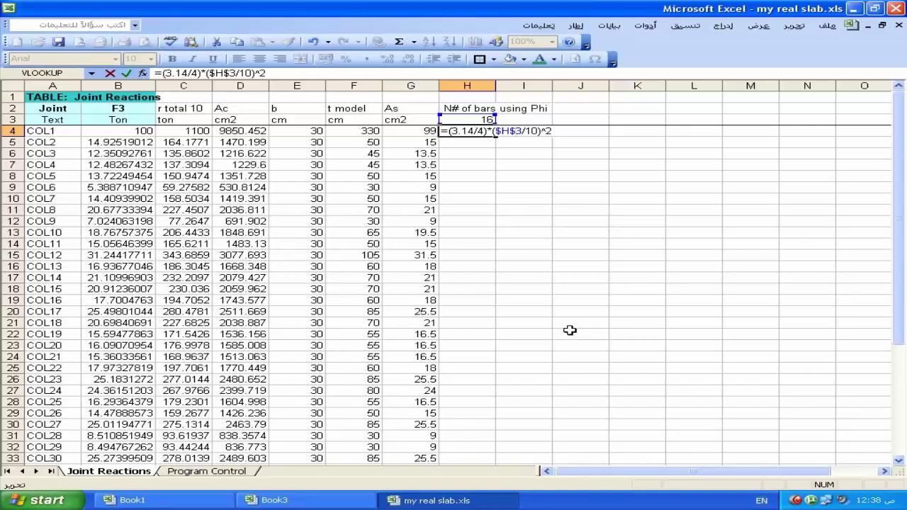
pyautogui.press('Left')
pyautogui.press('Left')
pyautogui.press('Left')
pyautogui.press('Left')
pyautogui.press('Left')
pyautogui.press('Left')
pyautogui.press('Left')
pyautogui.press('Left')
pyautogui.press('Left')
pyautogui.press('Left')
pyautogui.press('Left')
pyautogui.press('Left')
# Insert G4 as the numerator so H4 divides As by the bar-area expression.
pyautogui.click(413, 132)
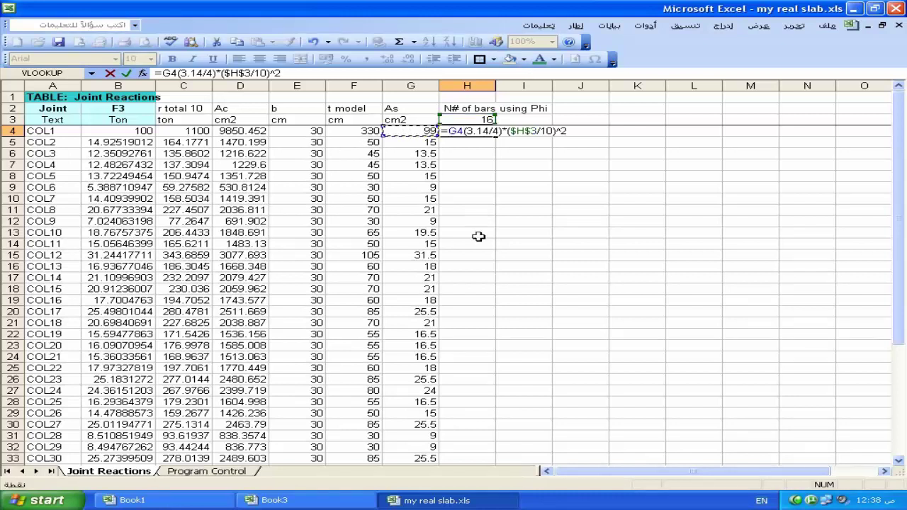
pyautogui.write('/')
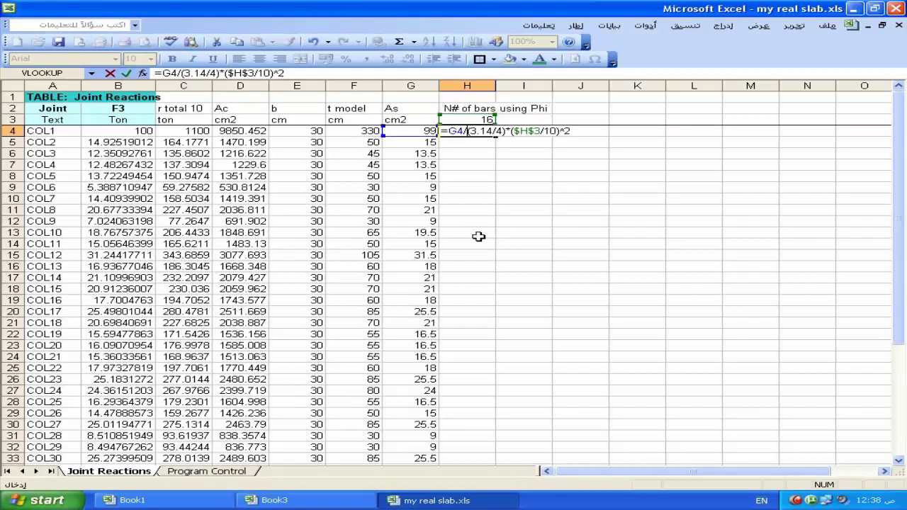
pyautogui.press('Left')
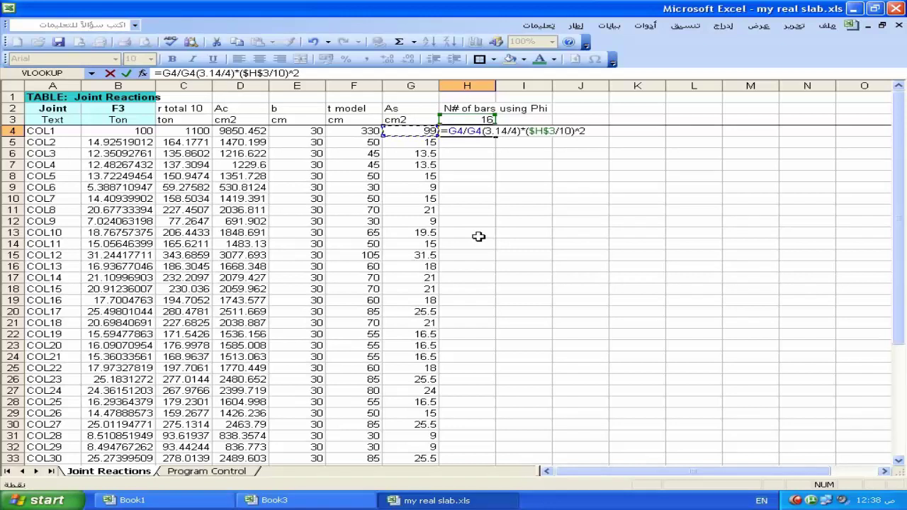
pyautogui.press('BackSpace')
pyautogui.press('BackSpace')
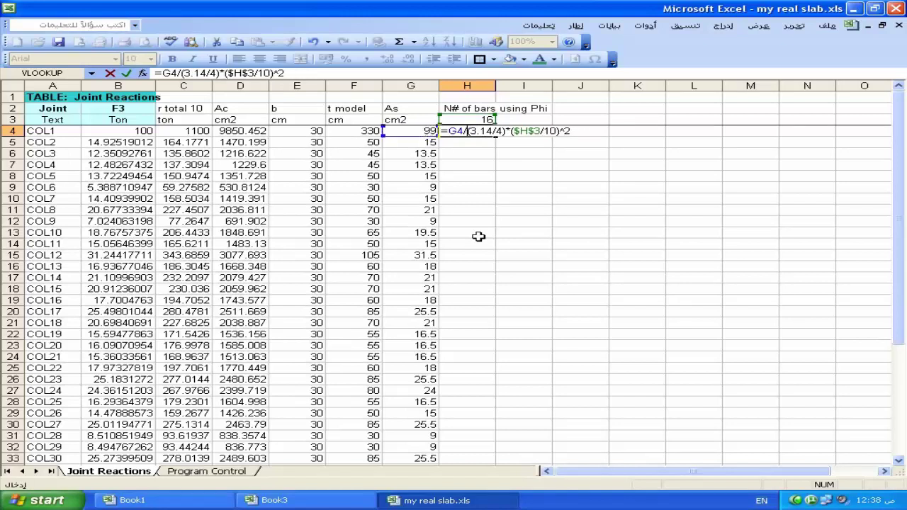
pyautogui.click(452, 131)
# Wrap H4's expression in CEILING(...;1) to round the bar count up.
pyautogui.write('(')
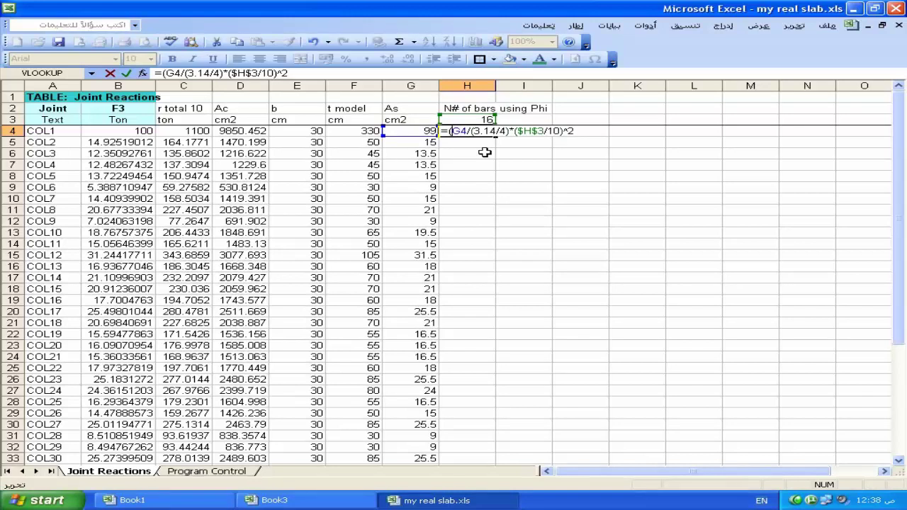
pyautogui.press('Right')
pyautogui.press('Right')
pyautogui.press('Right')
pyautogui.press('Right')
pyautogui.press('Right')
pyautogui.press('Right')
pyautogui.press('Right')
pyautogui.press('Left')
pyautogui.press('Left')
pyautogui.press('Left')
pyautogui.press('Left')
pyautogui.press('Left')
pyautogui.write('ce')
pyautogui.write('iling')
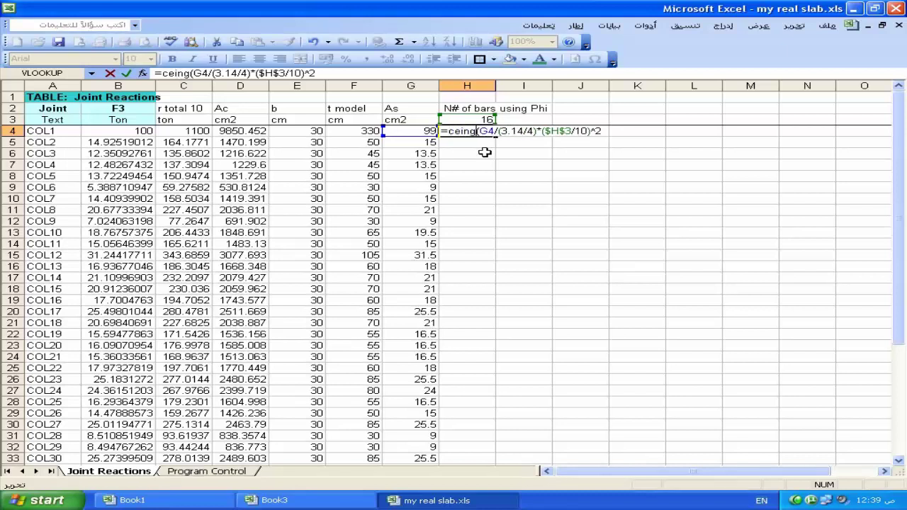
pyautogui.press('BackSpace')
pyautogui.press('BackSpace')
pyautogui.press('BackSpace')
pyautogui.write('ling')
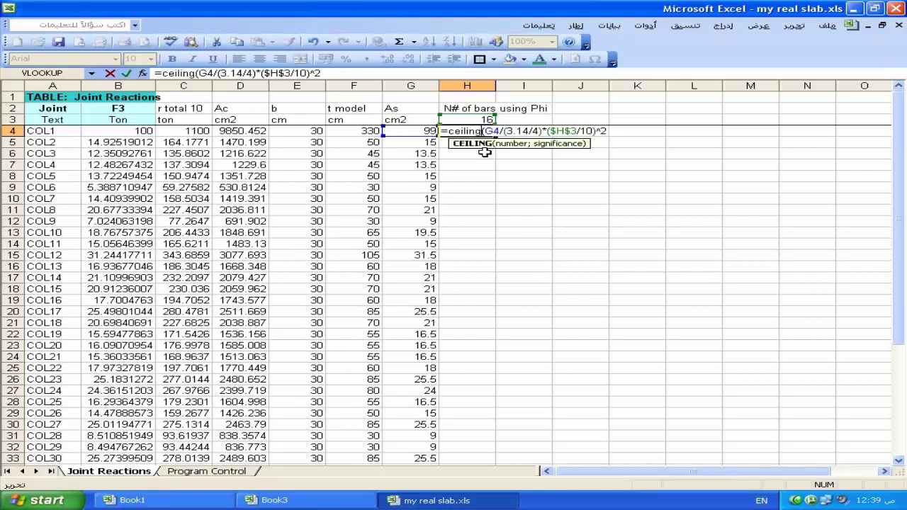
pyautogui.press('Right')
pyautogui.press('Right')
pyautogui.press('Right')
pyautogui.press('Right')
pyautogui.press('Right')
pyautogui.press('Right')
pyautogui.press('Right')
pyautogui.press('Right')
pyautogui.press('Right')
pyautogui.press('Right')
pyautogui.press('Right')
pyautogui.press('Right')
pyautogui.press('Right')
pyautogui.press('Right')
pyautogui.press('Right')
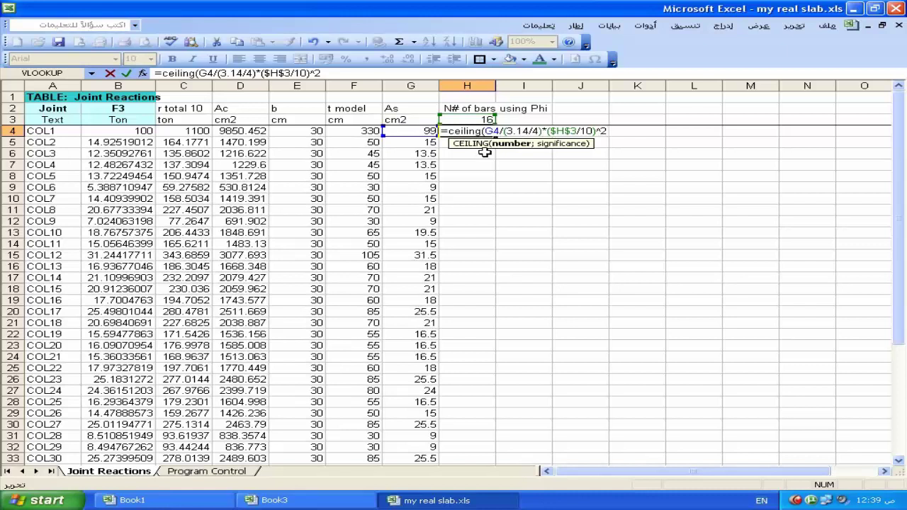
pyautogui.write(';1')
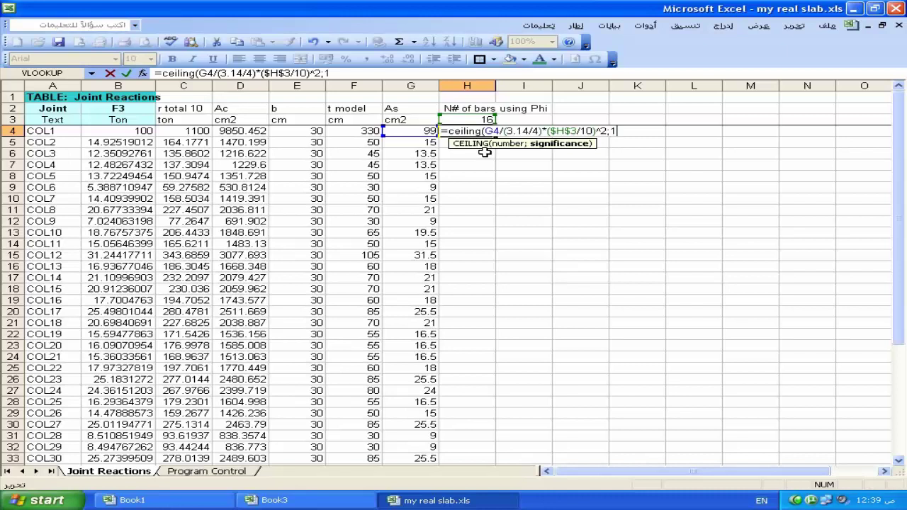
pyautogui.write(')')
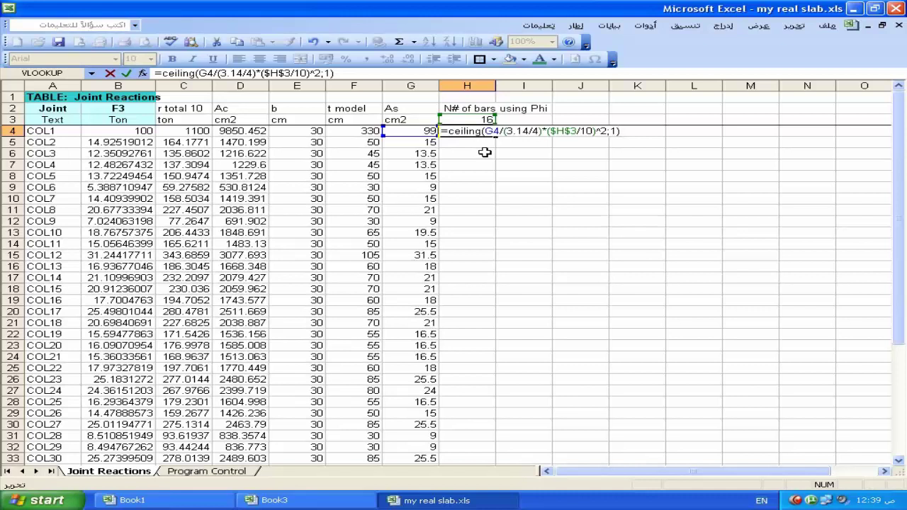
# Wrap the CEILING expression in MAX(...;5) so at least 5 bars are returned.
pyautogui.press('Left')
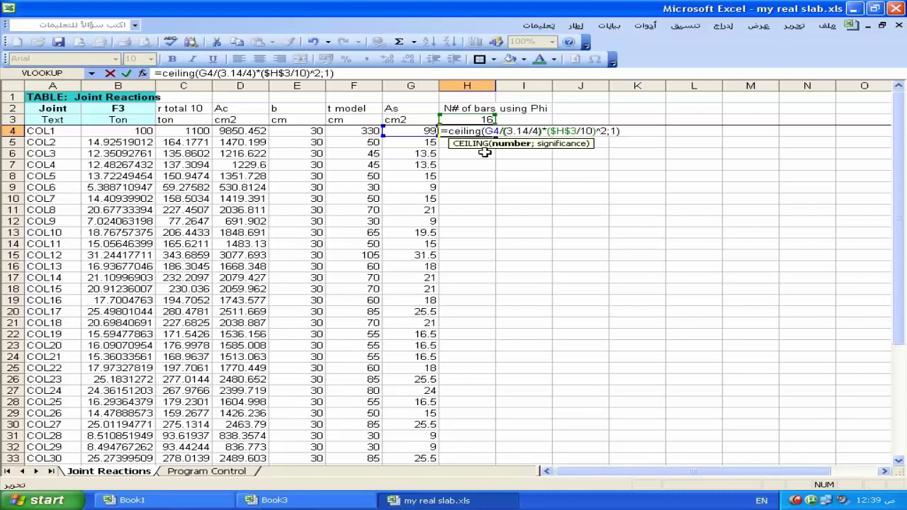
pyautogui.press('Left')
pyautogui.press('Left')
pyautogui.press('Left')
pyautogui.press('Left')
pyautogui.press('Left')
pyautogui.press('Left')
pyautogui.press('Left')
pyautogui.write('max(')
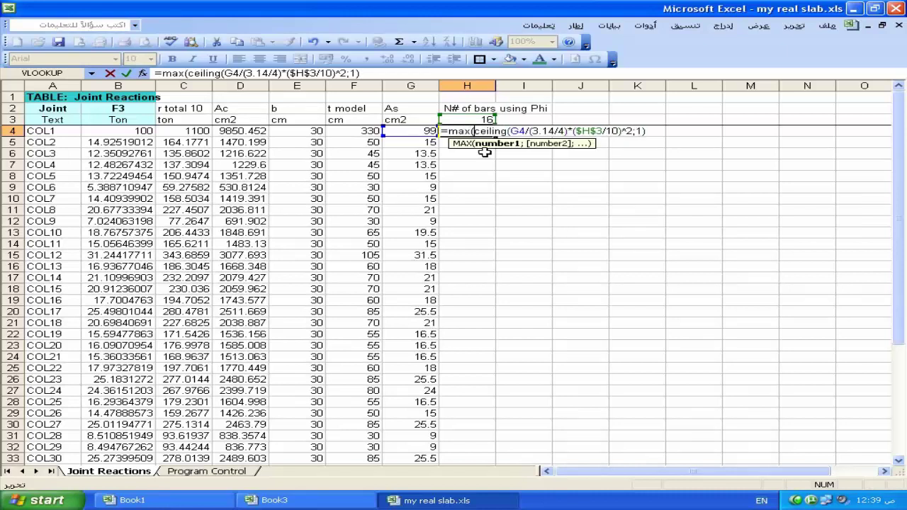
pyautogui.press('Right')
pyautogui.press('Right')
pyautogui.press('Right')
pyautogui.press('Right')
pyautogui.press('Right')
pyautogui.press('Right')
pyautogui.press('Right')
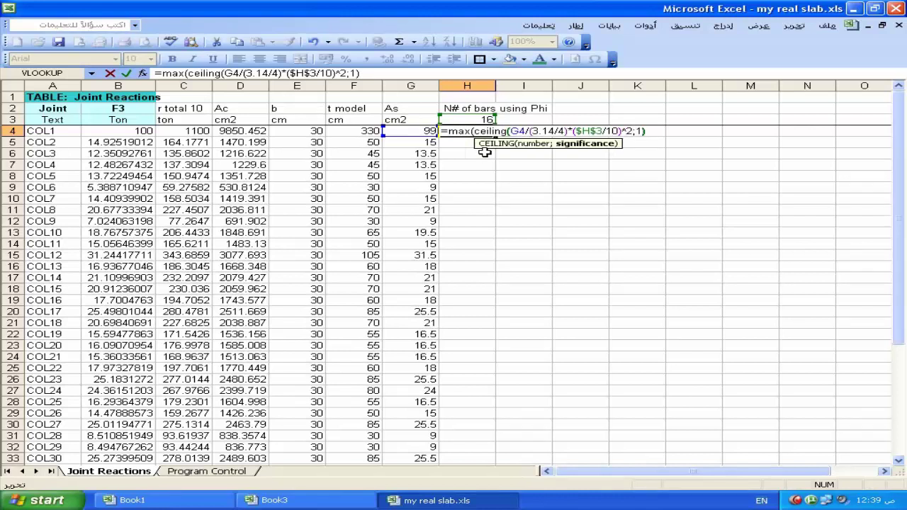
pyautogui.press('Right')
pyautogui.press('Right')
pyautogui.write(';')
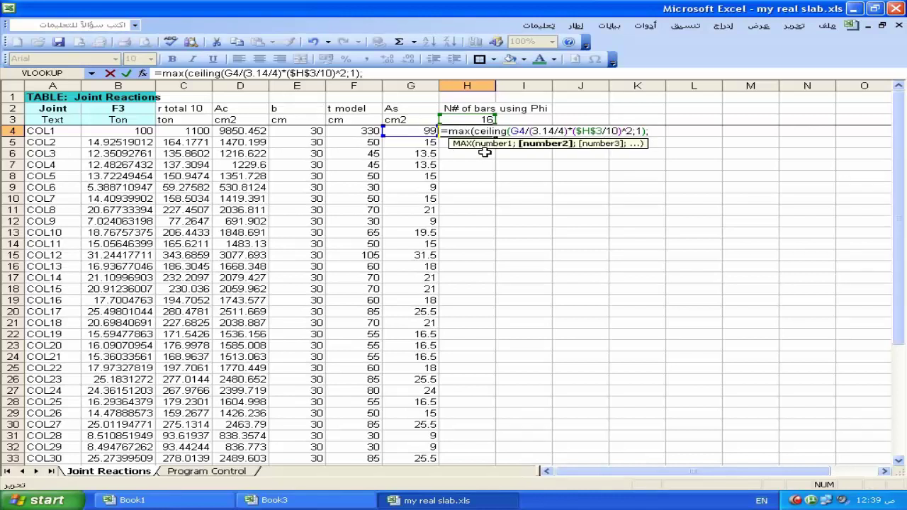
pyautogui.write('5)')
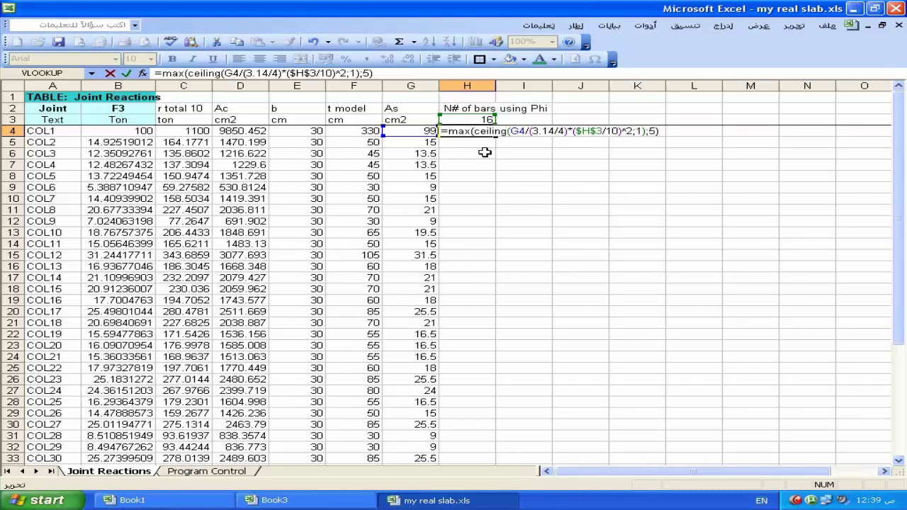
pyautogui.press('Left')
pyautogui.press('Right')
pyautogui.press('Right')
pyautogui.press('Right')
pyautogui.press('Left')
pyautogui.press('Left')
pyautogui.press('Left')
pyautogui.press('Left')
pyautogui.press('Left')
pyautogui.press('Left')
pyautogui.press('Left')
pyautogui.press('Left')
pyautogui.press('Left')
# Replace H4's MAX wrapper with IF(CEILING(...)<5;5; ...).
pyautogui.write('if')
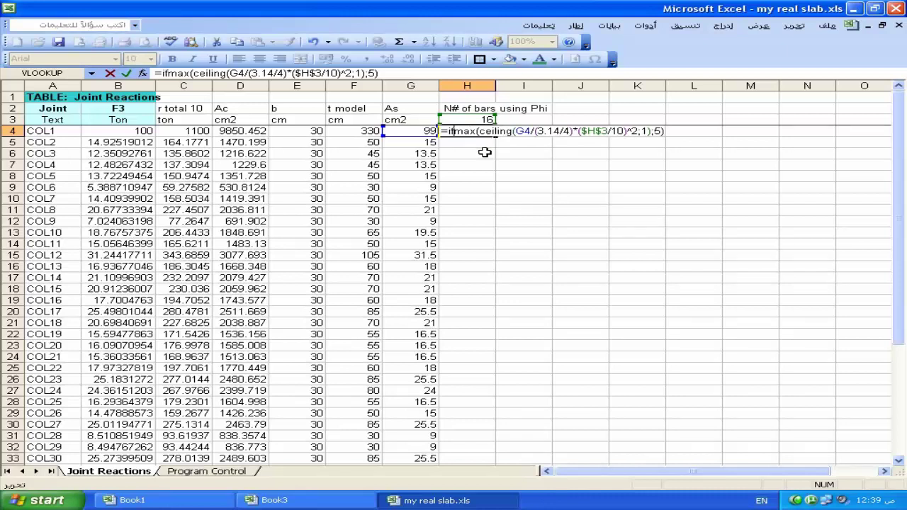
pyautogui.write('(')
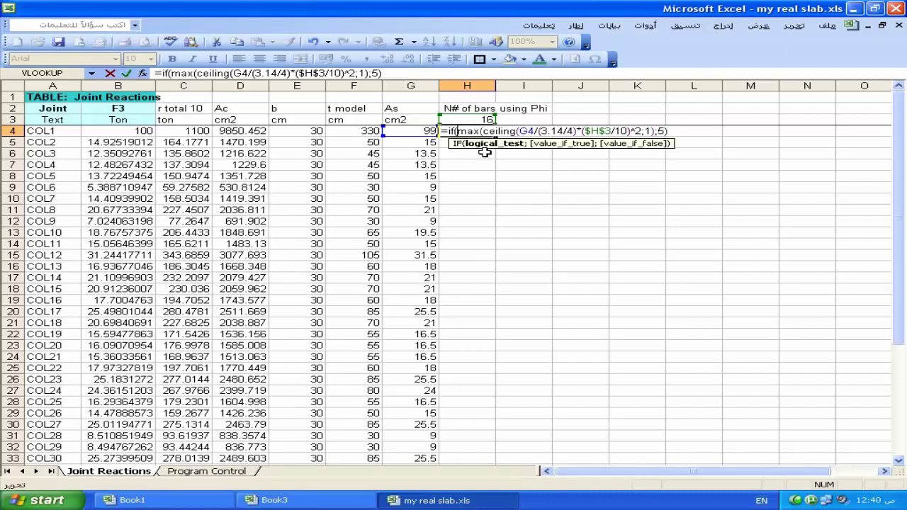
pyautogui.press('Right')
pyautogui.press('Right')
pyautogui.press('Right')
pyautogui.press('Right')
pyautogui.press('Right')
pyautogui.press('Right')
pyautogui.press('Right')
pyautogui.press('Right')
pyautogui.press('Right')
pyautogui.press('Right')
pyautogui.press('Right')
pyautogui.press('Right')
pyautogui.press('Right')
pyautogui.press('Right')
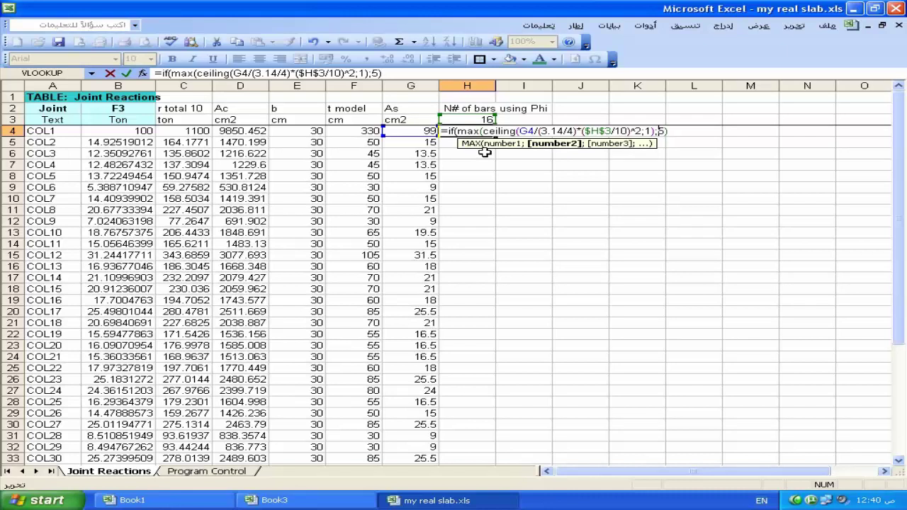
pyautogui.press('Left')
pyautogui.press('Left')
pyautogui.press('Left')
pyautogui.press('Left')
pyautogui.press('Left')
pyautogui.press('Left')
pyautogui.press('Left')
pyautogui.press('Left')
pyautogui.press('Left')
pyautogui.press('Left')
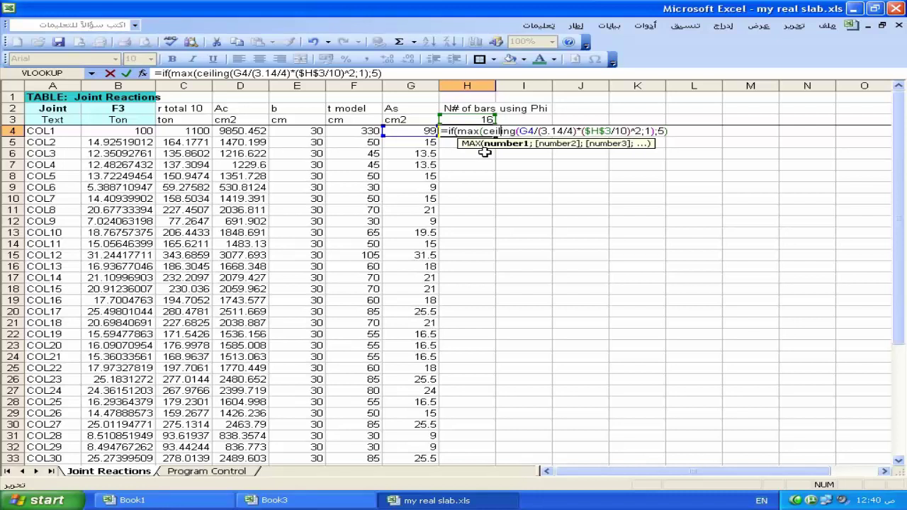
pyautogui.press('Left')
pyautogui.press('Left')
pyautogui.press('Left')
pyautogui.press('Left')
pyautogui.press('Left')
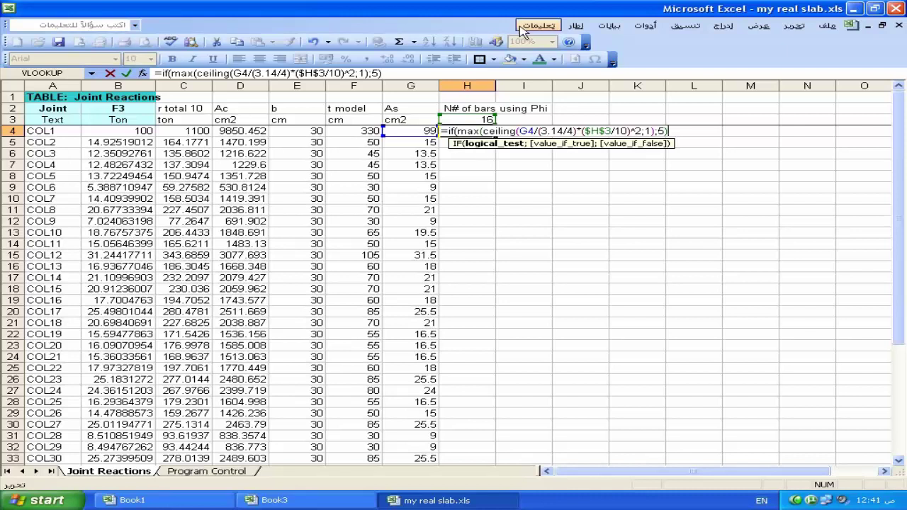
pyautogui.click(481, 131)
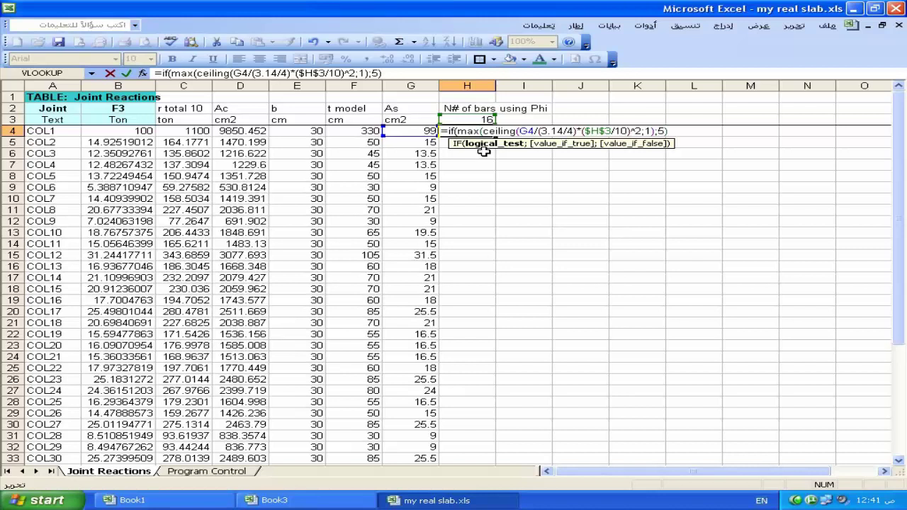
pyautogui.press('BackSpace')
pyautogui.press('BackSpace')
pyautogui.press('BackSpace')
pyautogui.press('BackSpace')
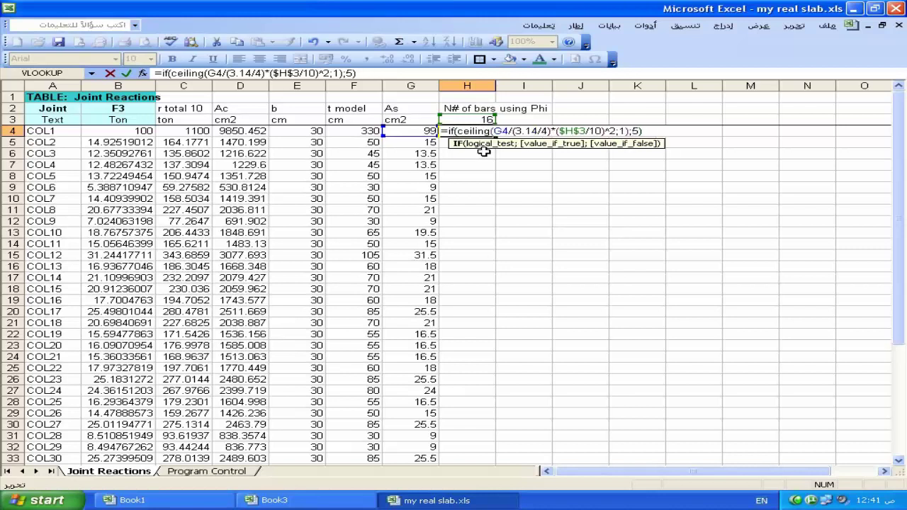
pyautogui.click(642, 133)
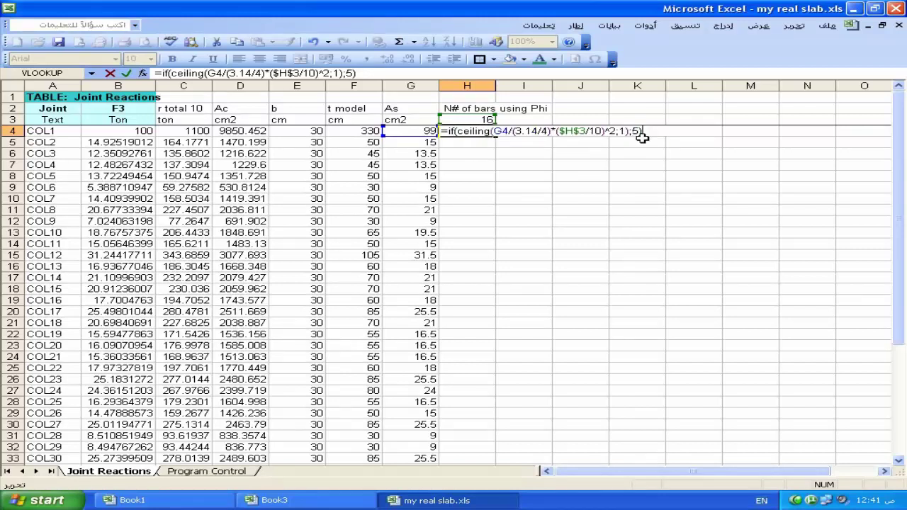
pyautogui.press('BackSpace')
pyautogui.press('BackSpace')
pyautogui.press('BackSpace')
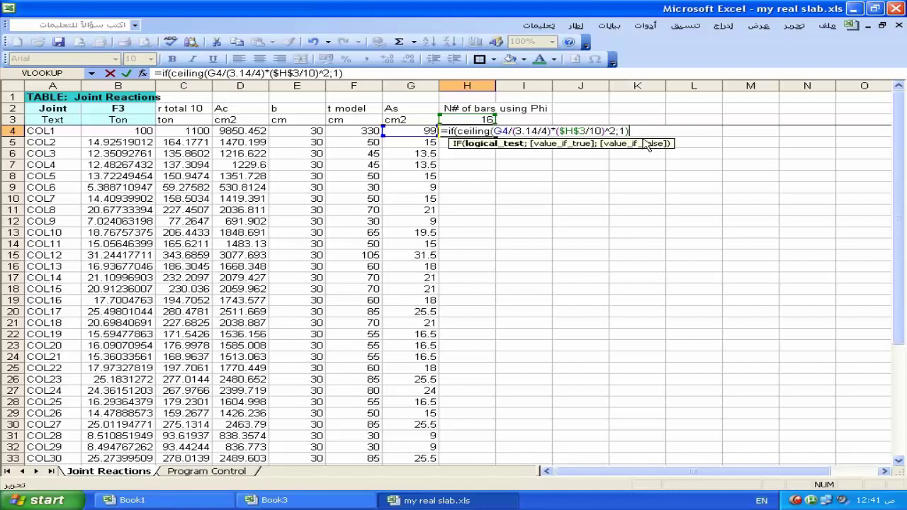
pyautogui.write('<')
pyautogui.write('5')
pyautogui.write(';')
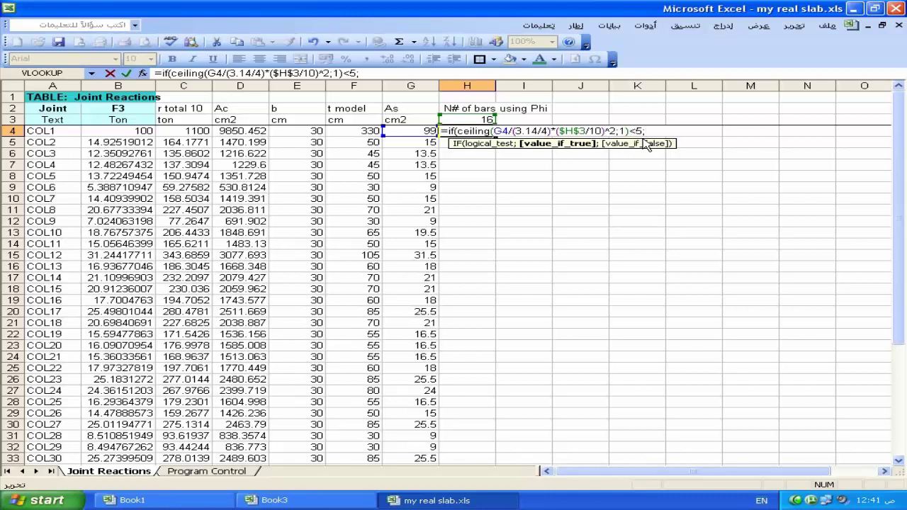
pyautogui.write('5;')
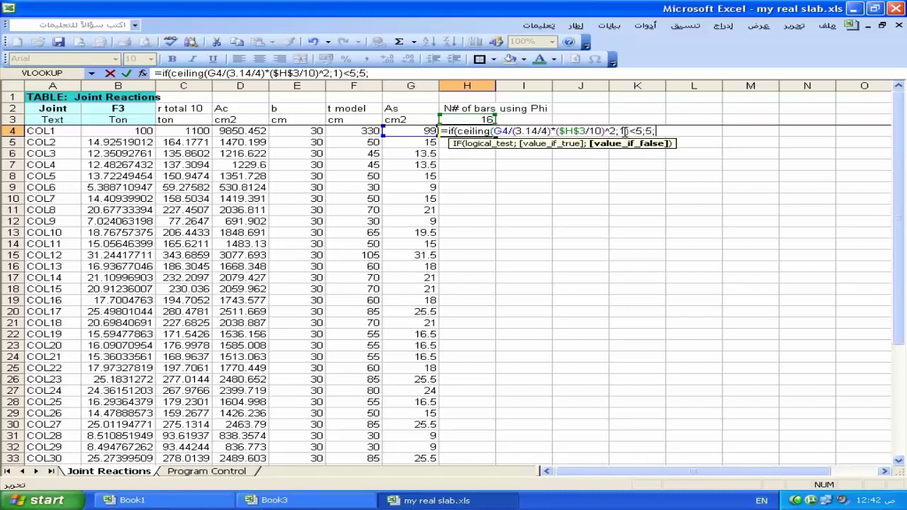
# Paste the CEILING expression as the IF's false result, fix parentheses, and commit, showing 323.
pyautogui.moveTo(628, 132); pyautogui.dragTo(458, 130)
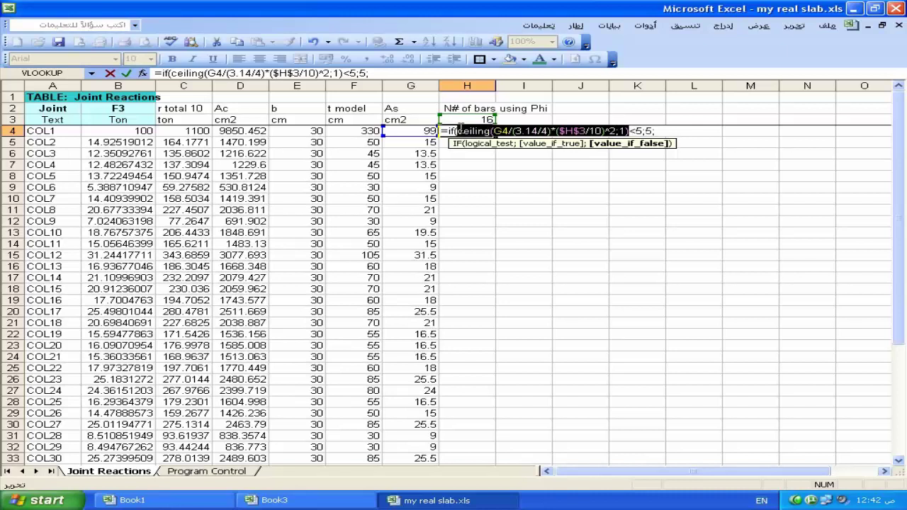
pyautogui.rightClick(472, 130)
pyautogui.click(473, 153)
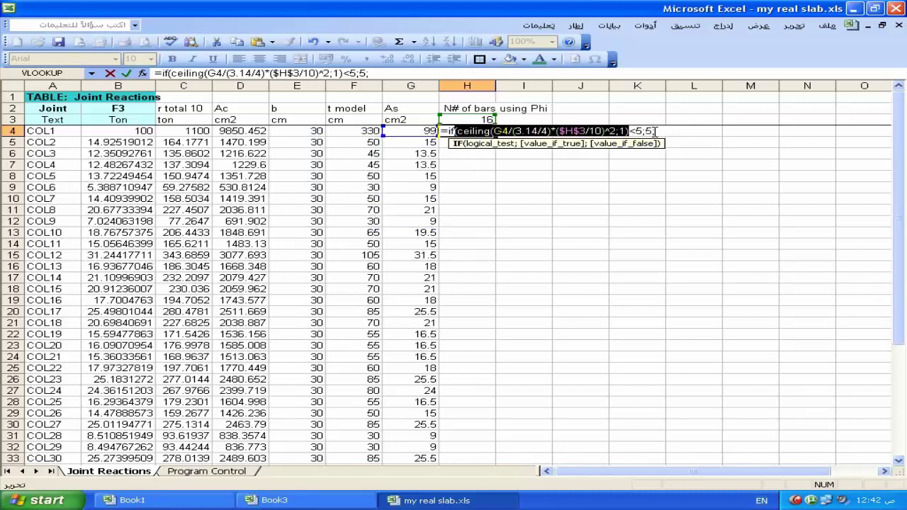
pyautogui.click(656, 131)
pyautogui.rightClick(655, 131)
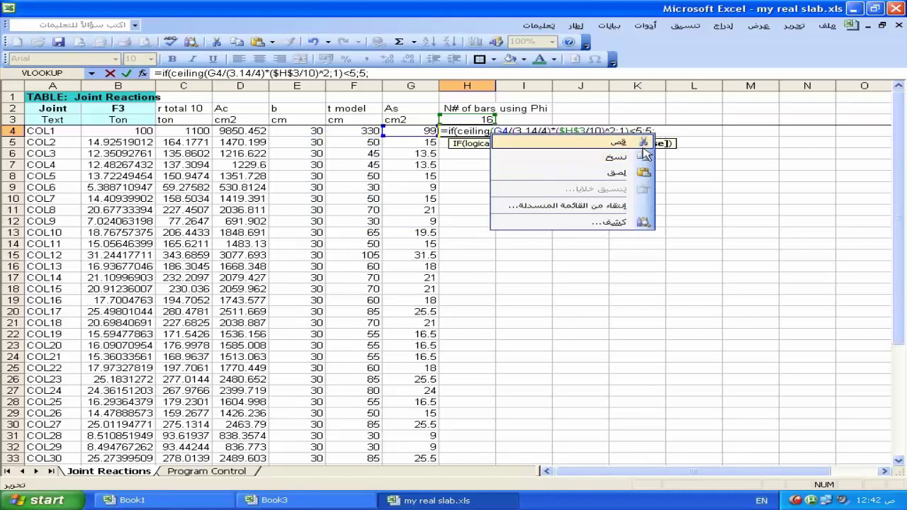
pyautogui.click(646, 174)
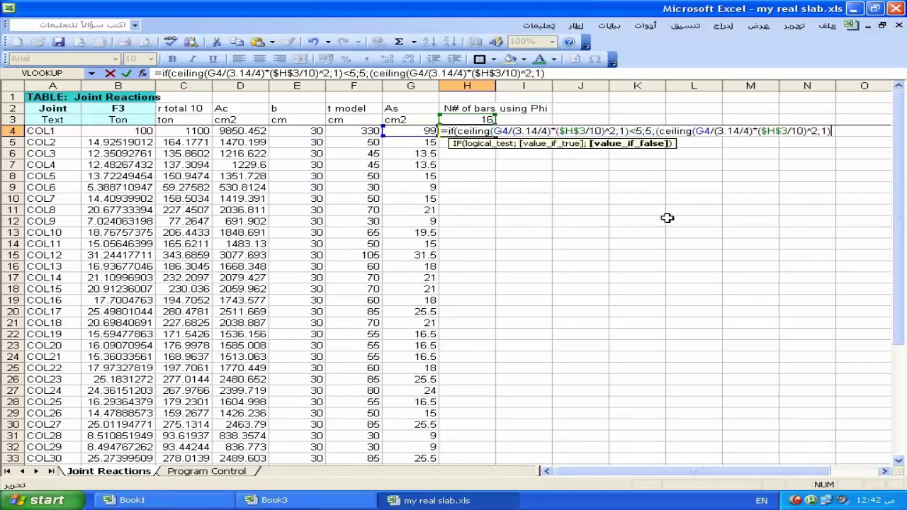
pyautogui.click(657, 131)
pyautogui.press('Delete')
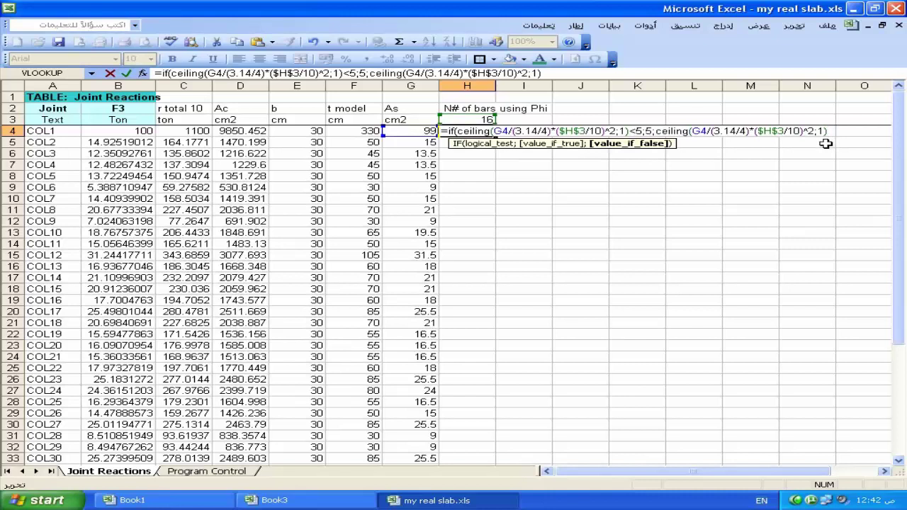
pyautogui.press('BackSpace')
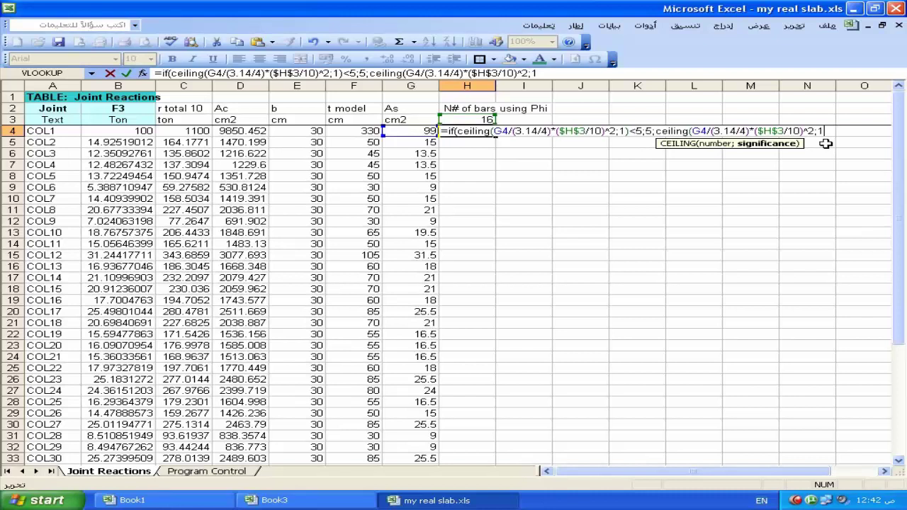
pyautogui.write(')')
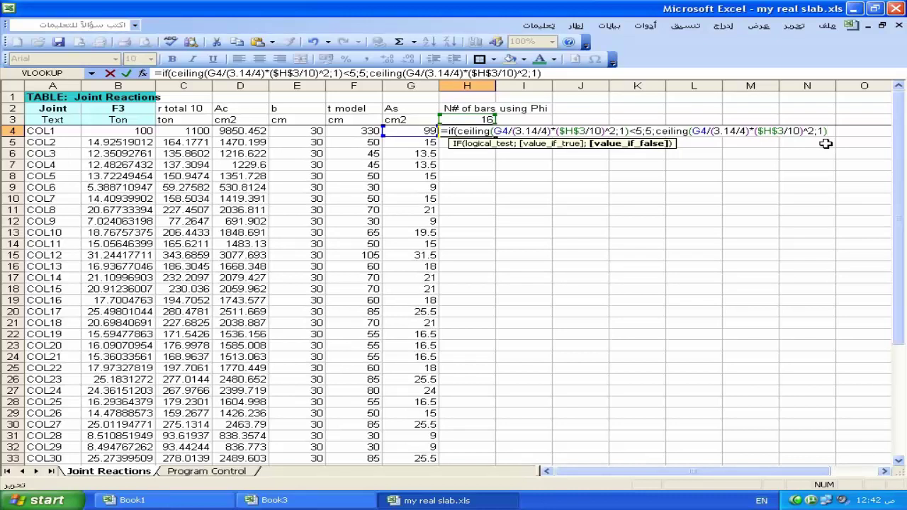
pyautogui.press('Return')
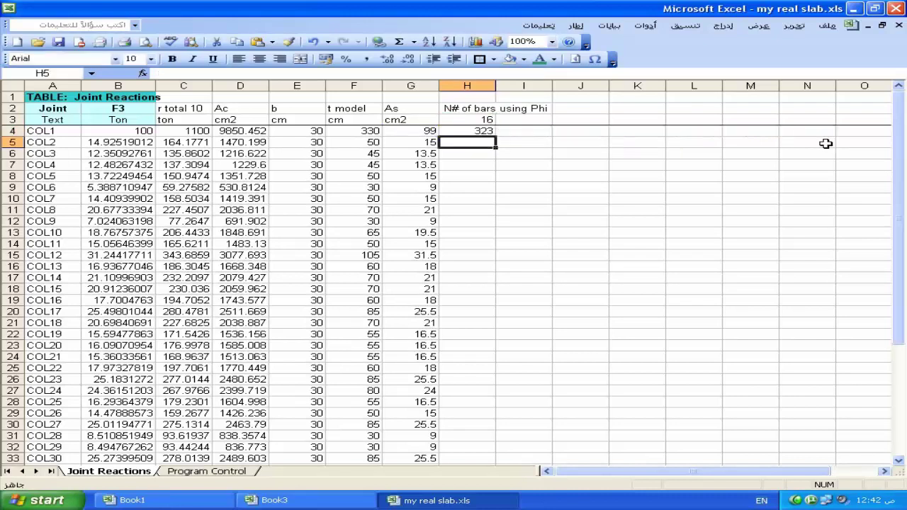
# Set COL1's b in E4 and t model in F4 to 1, dropping H4 to 5 bars.
pyautogui.click(276, 132)
pyautogui.write('1')
pyautogui.press('Return')
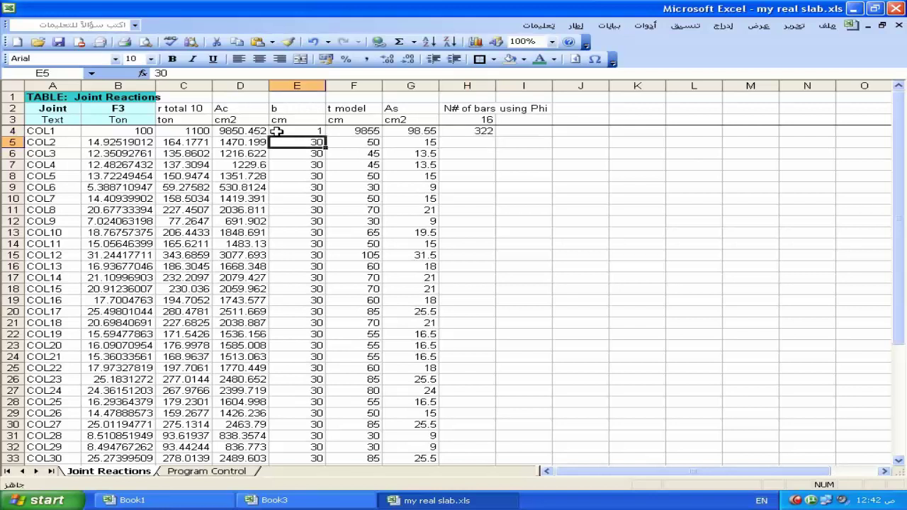
pyautogui.click(339, 131)
pyautogui.write('1')
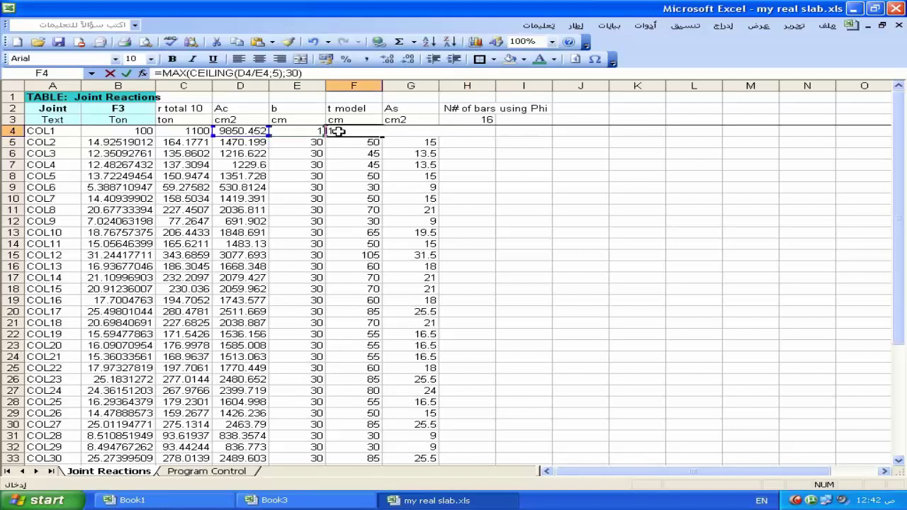
pyautogui.press('Return')
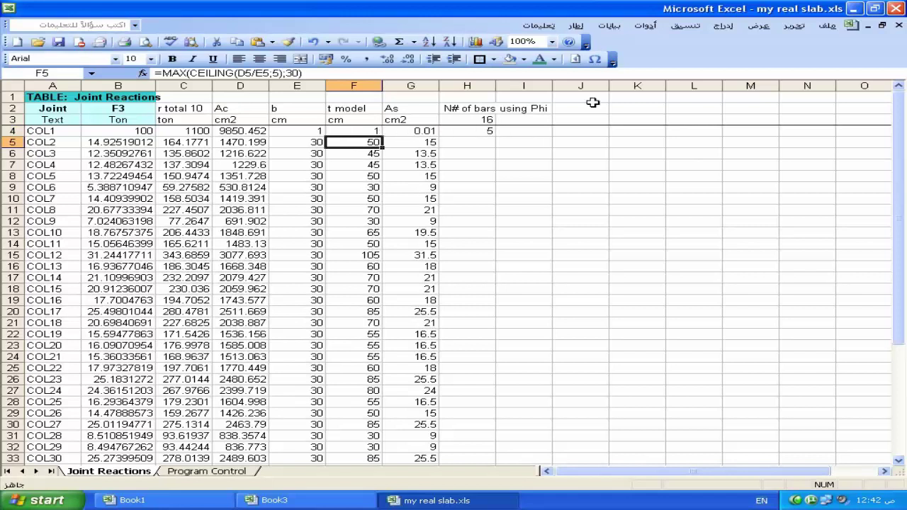
pyautogui.click(490, 131)
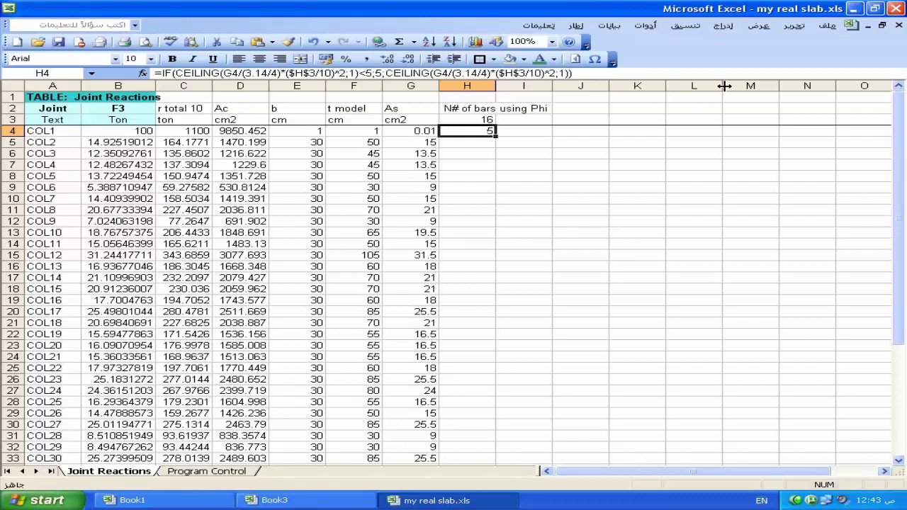
# Enter 16 as the bar diameter in I3.
pyautogui.click(550, 135)
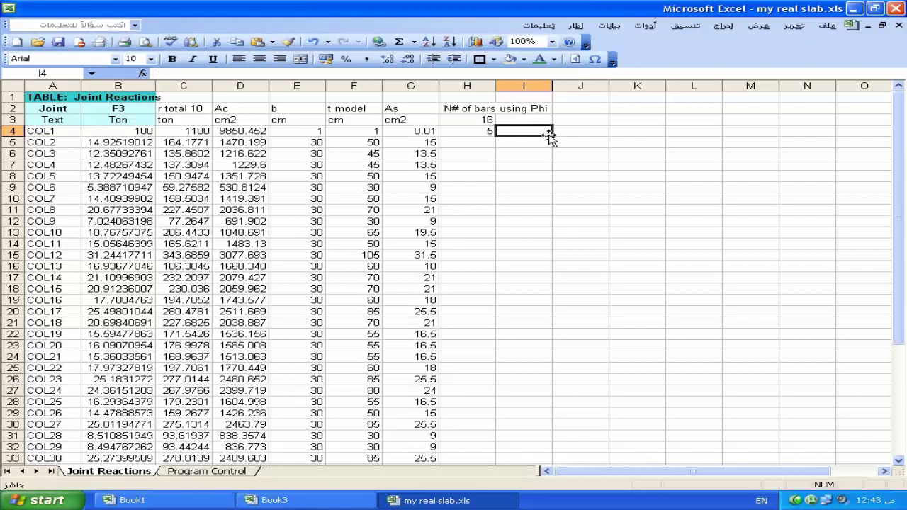
pyautogui.click(492, 134)
pyautogui.click(526, 132)
pyautogui.click(543, 123)
pyautogui.write('16')
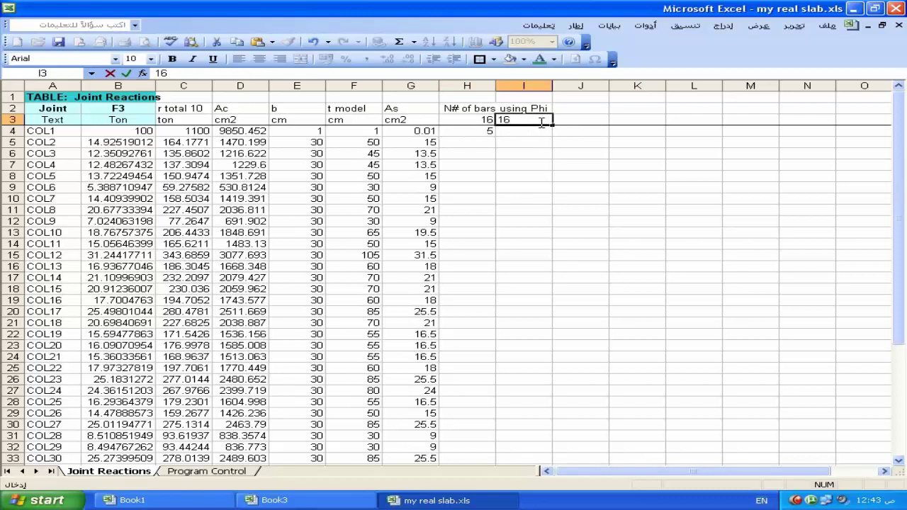
pyautogui.press('Return')
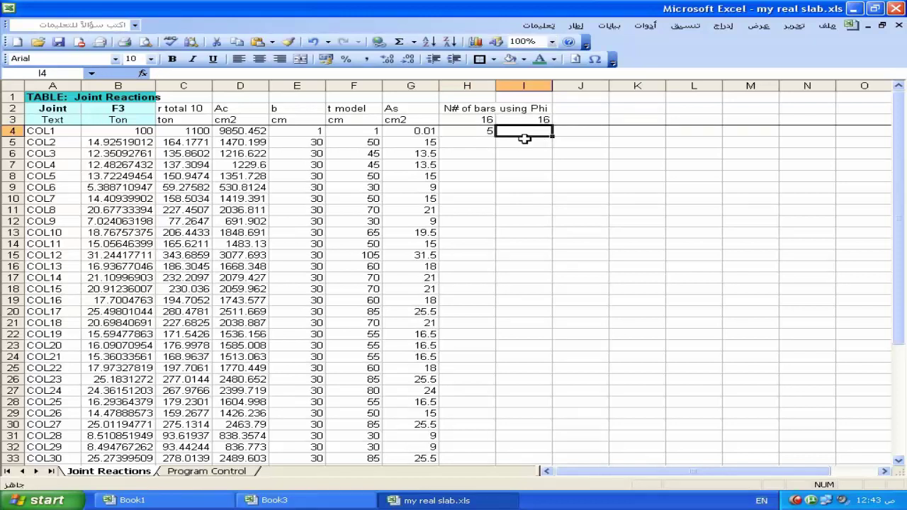
# Build the I4 formula =G4/(3.14/4)*($I$3/10)^2 from G4 and I3, leaving it unconfirmed.
pyautogui.write('=')
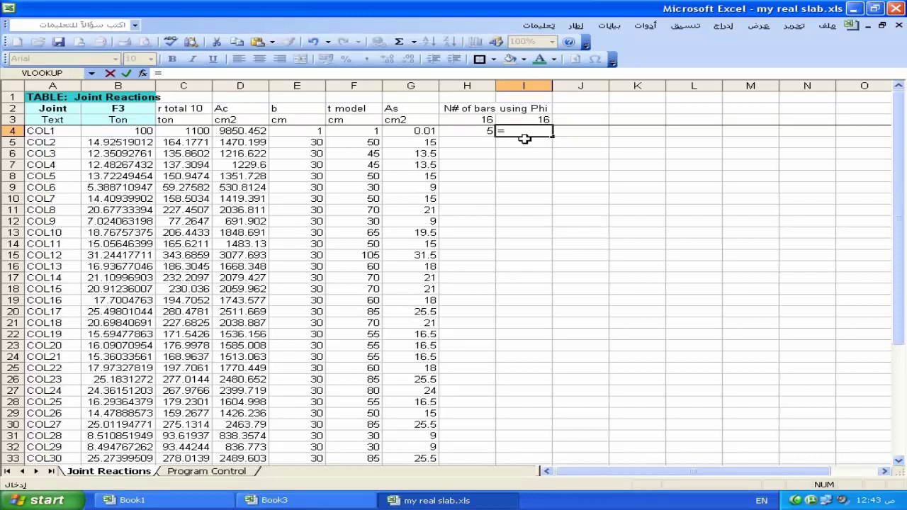
pyautogui.write('(3.14/4)*')
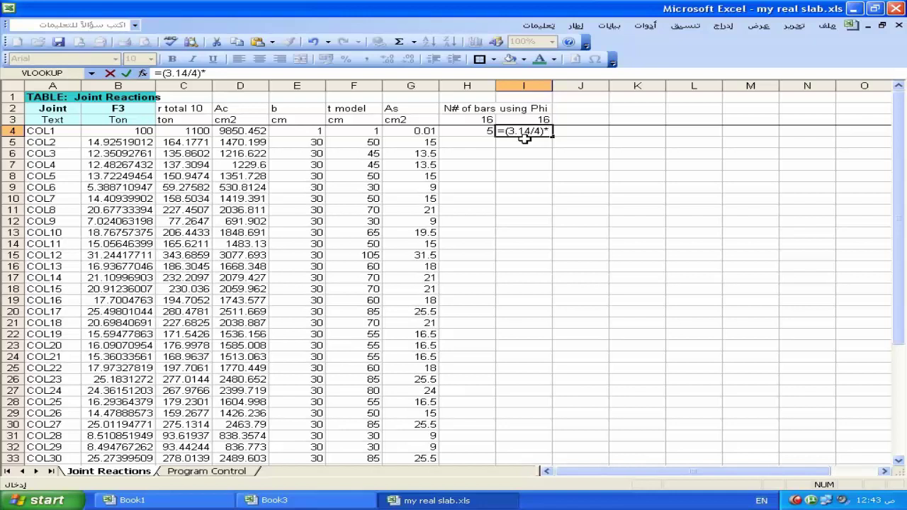
pyautogui.write('(')
pyautogui.click(540, 121)
pyautogui.write('/10')
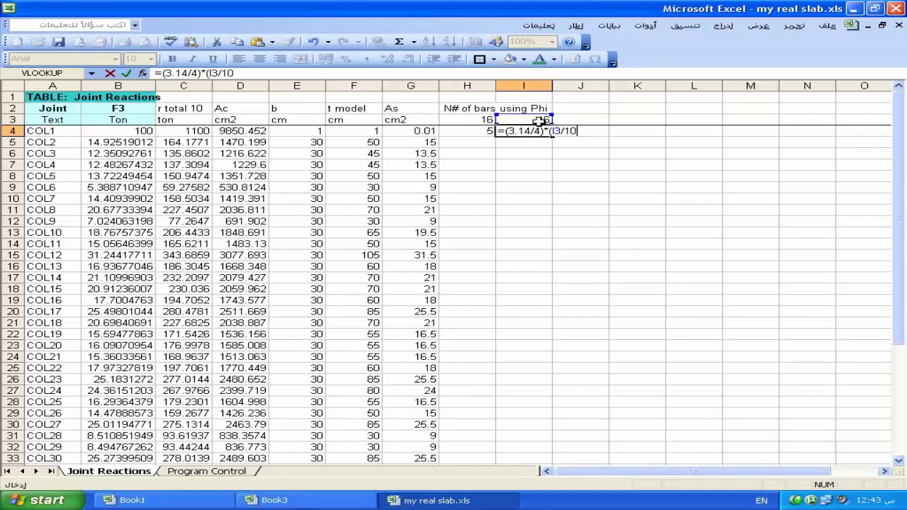
pyautogui.press('F2')
pyautogui.write('$I')
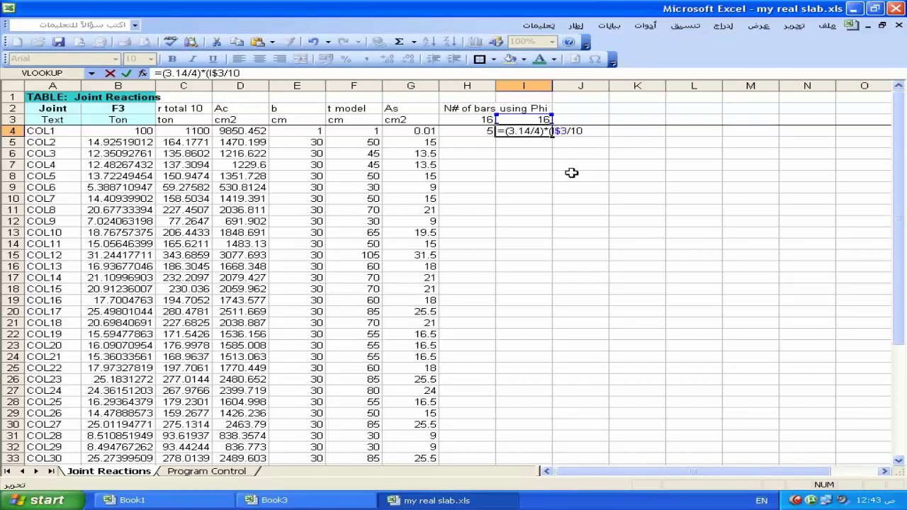
pyautogui.write('$')
pyautogui.press('Right')
pyautogui.press('Right')
pyautogui.press('Right')
pyautogui.write(')')
pyautogui.write('^2')
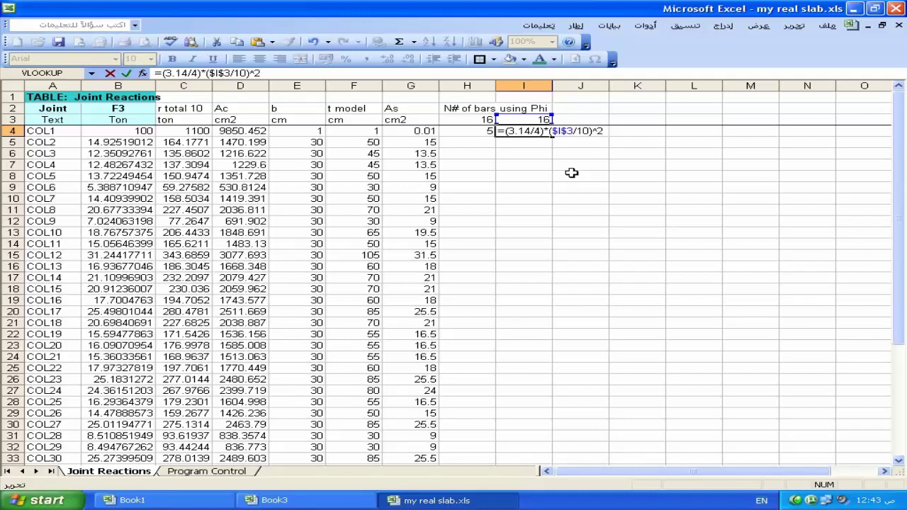
pyautogui.press('Left')
pyautogui.press('Left')
pyautogui.press('Left')
pyautogui.click(415, 134)
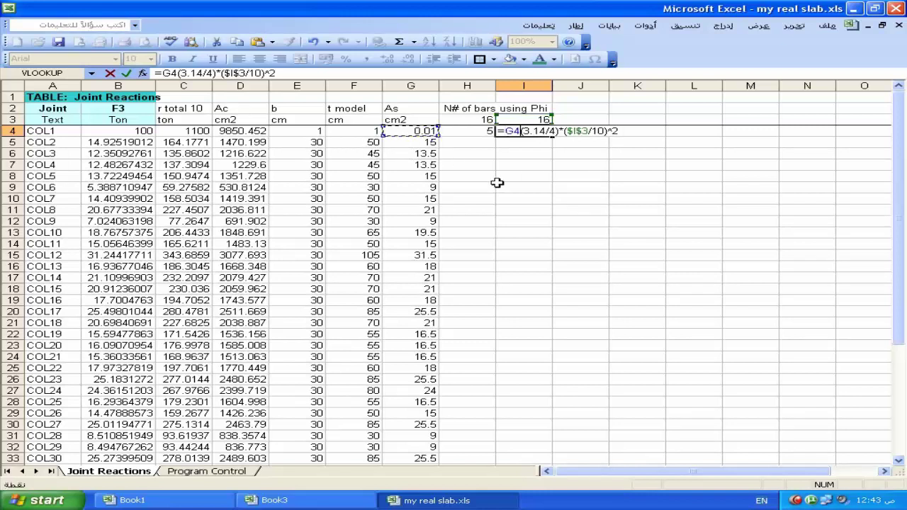
pyautogui.write('/')
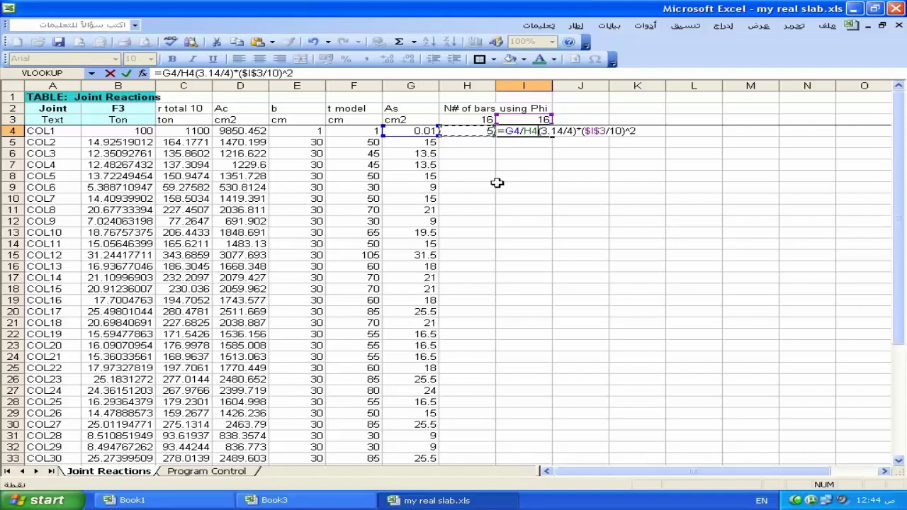
pyautogui.write('H')
pyautogui.press('BackSpace')
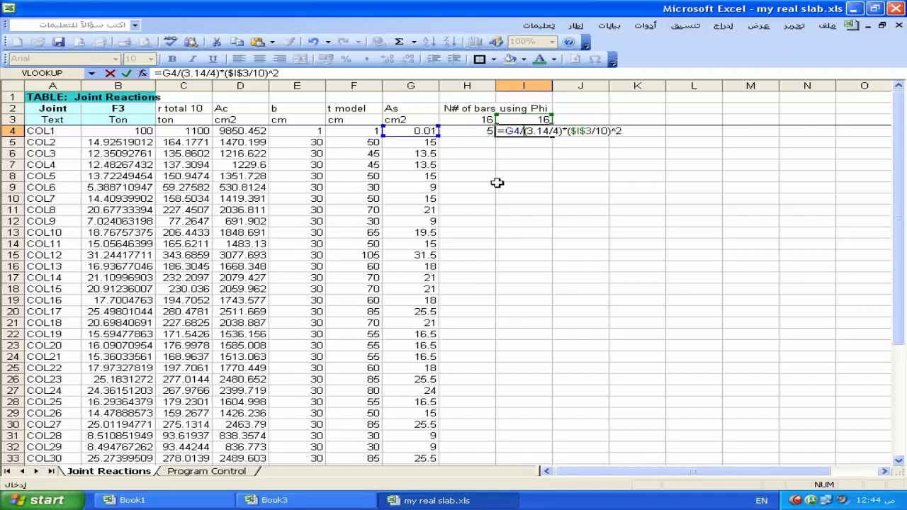
# Wrap I4's formula in CEILING(...;1) and MAX(...;5) so it returns 5 bars.
pyautogui.click(505, 132)
pyautogui.write('ceiling')
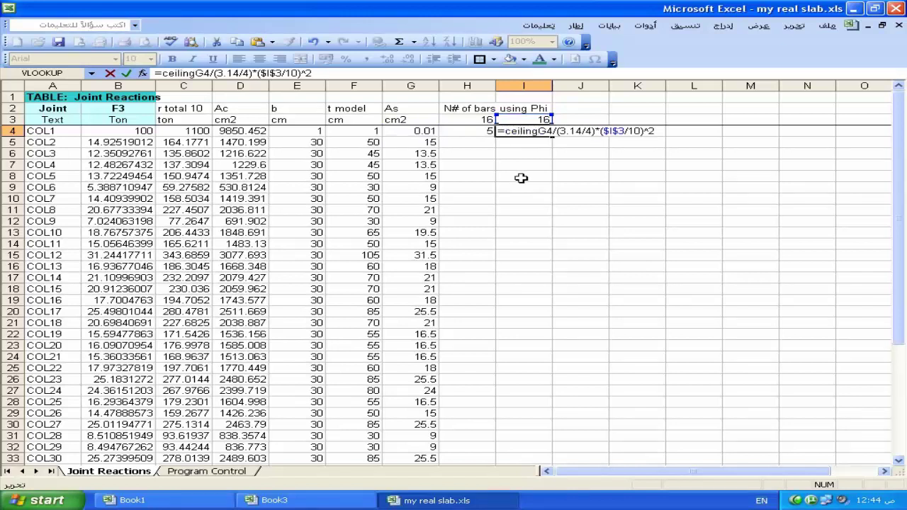
pyautogui.write('(')
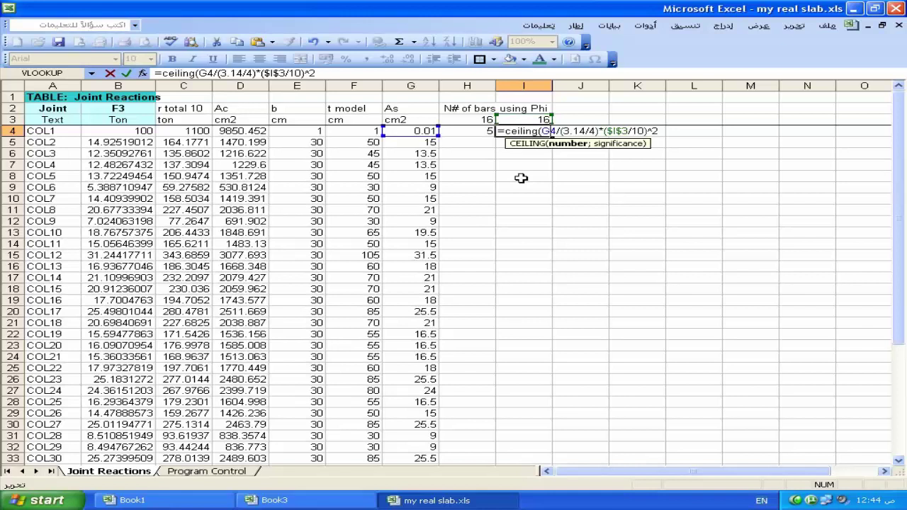
pyautogui.press('Right')
pyautogui.press('Right')
pyautogui.press('Right')
pyautogui.write(';1')
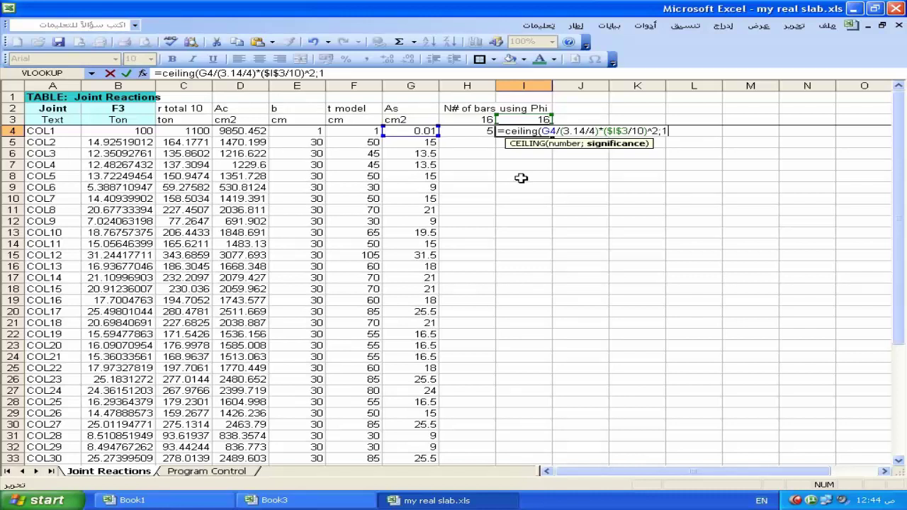
pyautogui.write(')')
pyautogui.press('Left')
pyautogui.press('Left')
pyautogui.press('Left')
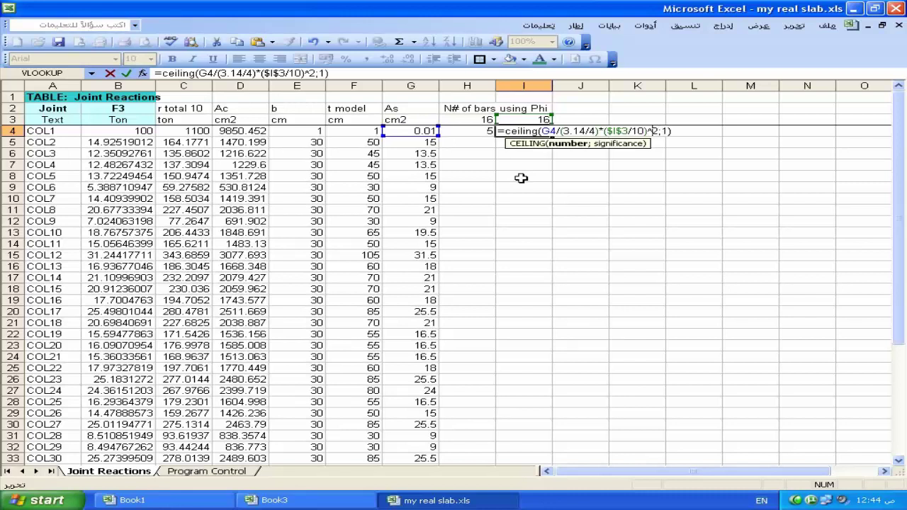
pyautogui.press('Left')
pyautogui.press('Left')
pyautogui.press('Left')
pyautogui.press('Left')
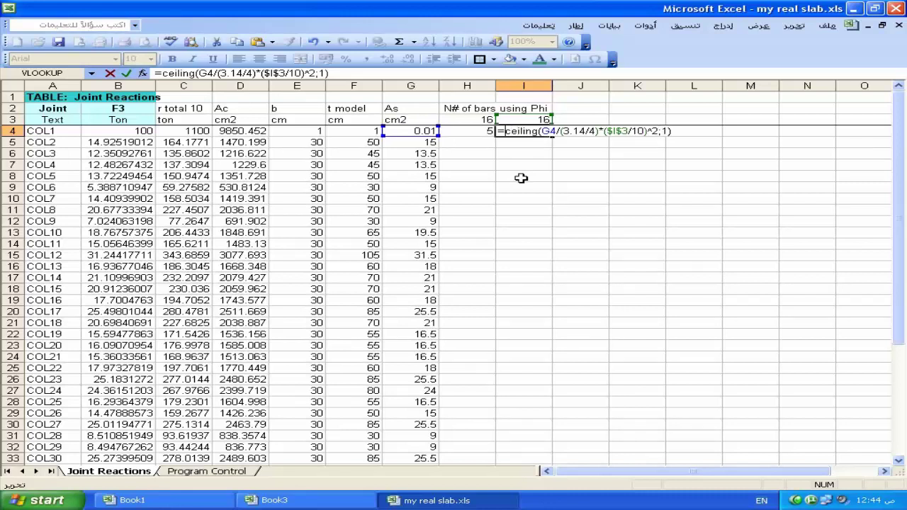
pyautogui.write('max')
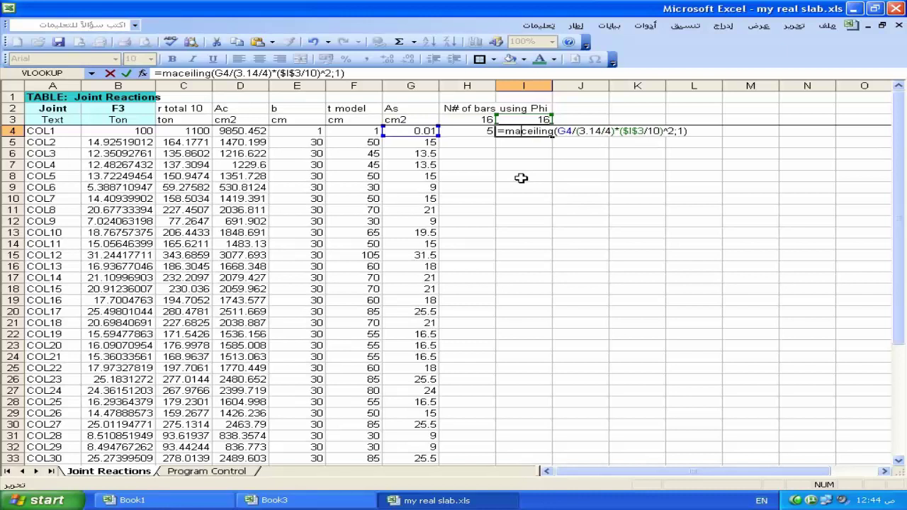
pyautogui.write('(')
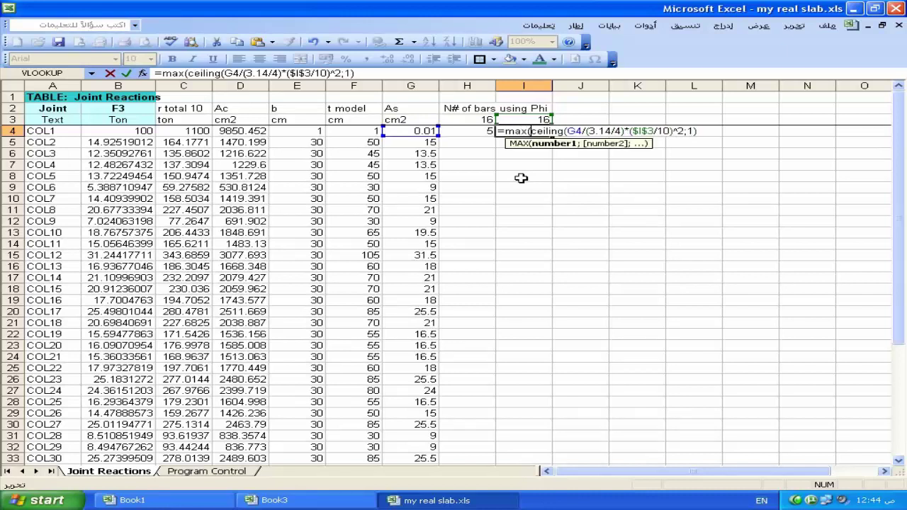
pyautogui.press('Right')
pyautogui.press('Right')
pyautogui.press('Right')
pyautogui.press('Right')
pyautogui.press('Right')
pyautogui.press('Right')
pyautogui.press('Right')
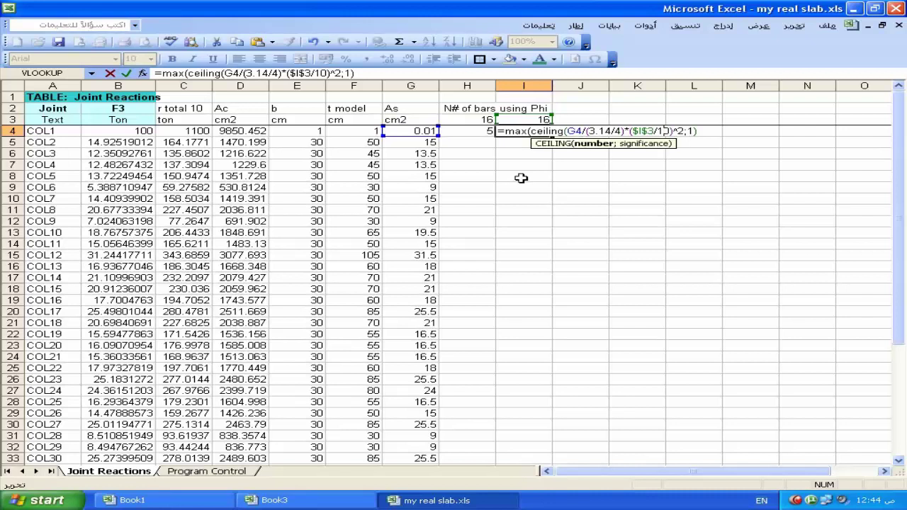
pyautogui.press('Right')
pyautogui.press('Right')
pyautogui.press('Right')
pyautogui.press('Right')
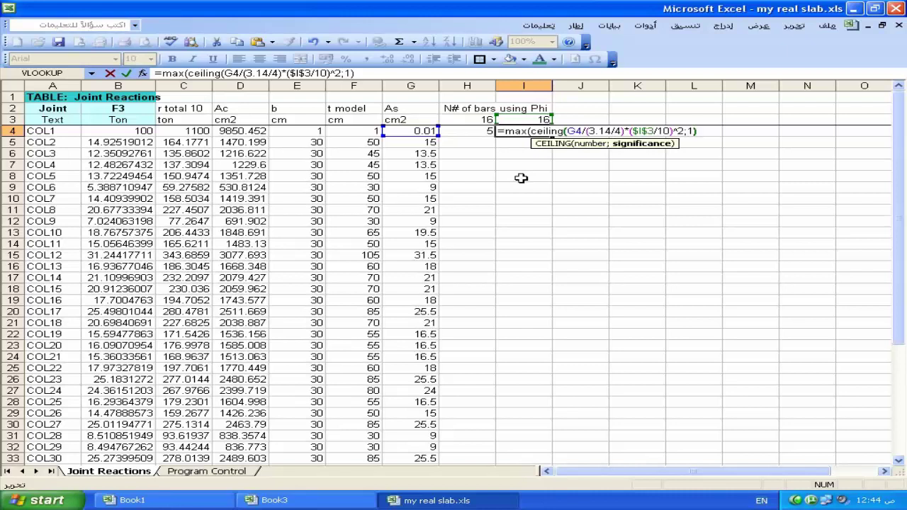
pyautogui.write(';')
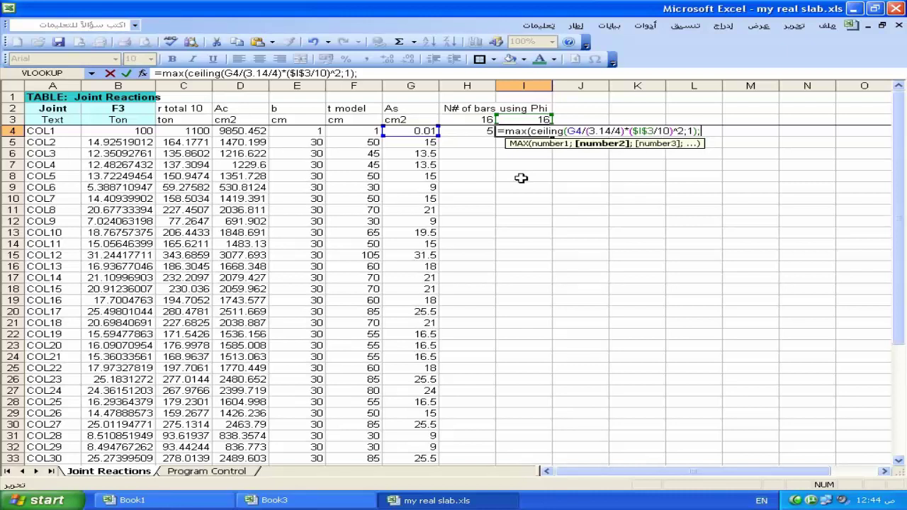
pyautogui.write('5)')
pyautogui.press('Return')
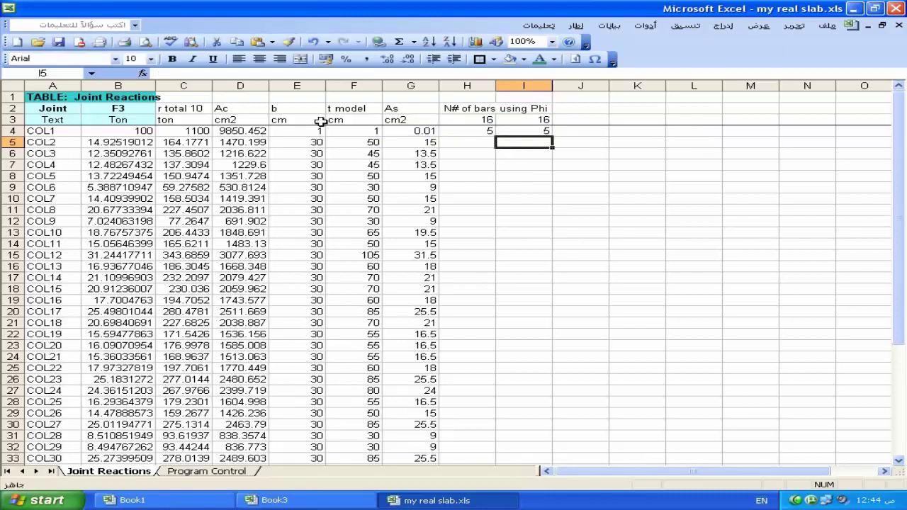
pyautogui.click(296, 128)
pyautogui.write('1000')
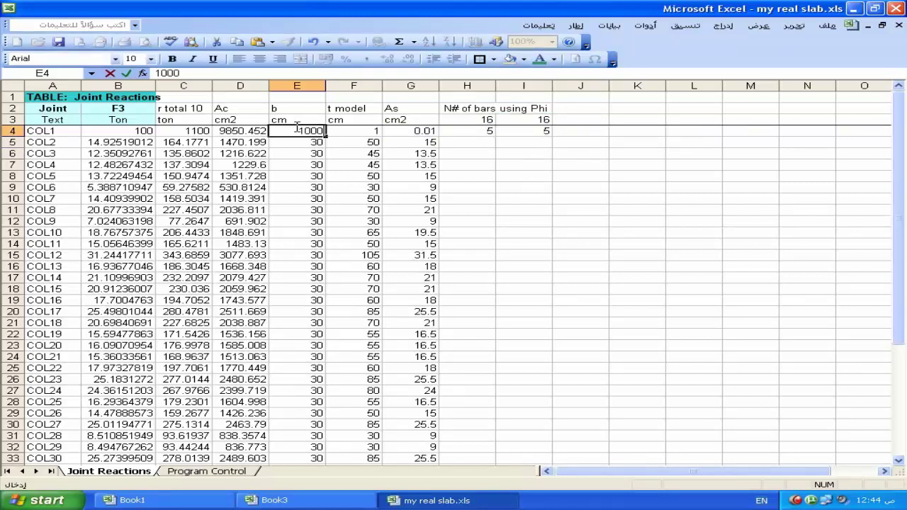
pyautogui.press('Return')
pyautogui.click(450, 132)
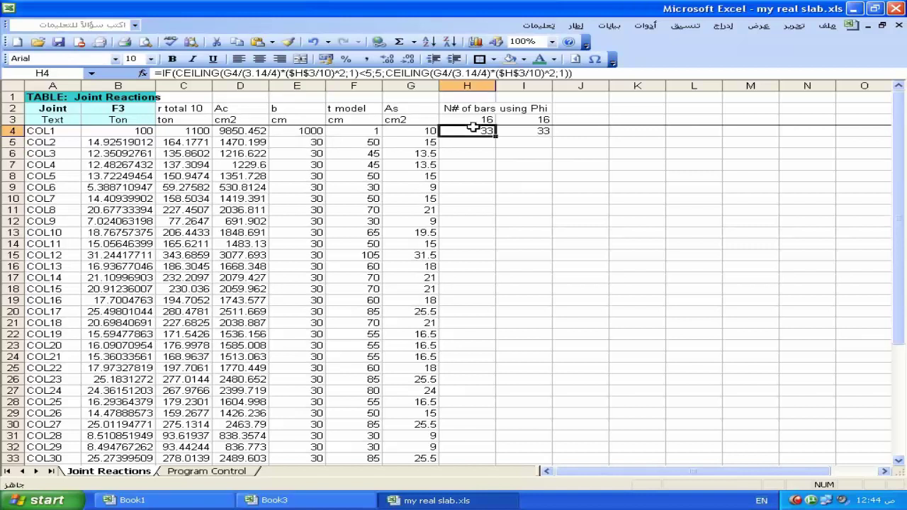
pyautogui.click(547, 134)
pyautogui.click(483, 132)
pyautogui.click(525, 131)
pyautogui.click(482, 131)
pyautogui.click(525, 132)
pyautogui.click(480, 133)
pyautogui.click(514, 131)
pyautogui.click(470, 132)
pyautogui.click(533, 130)
pyautogui.click(489, 131)
pyautogui.click(536, 131)
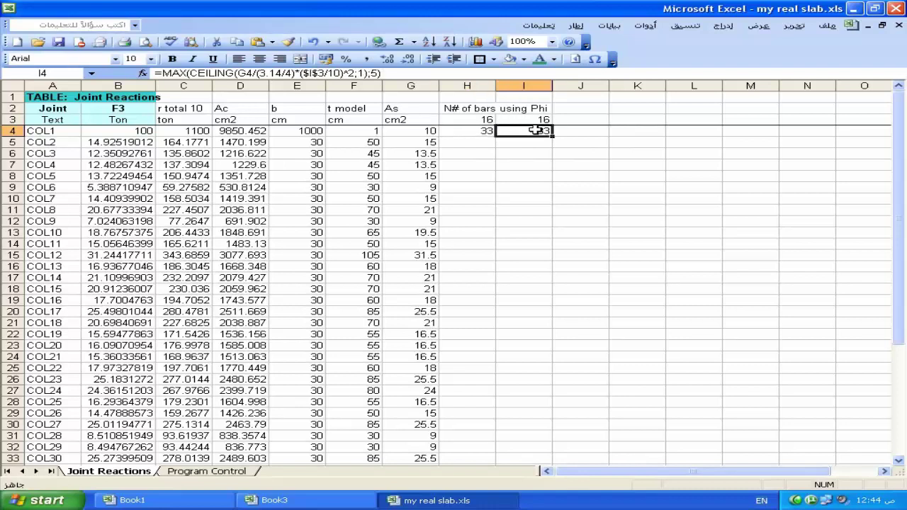
pyautogui.click(479, 131)
pyautogui.click(601, 147)
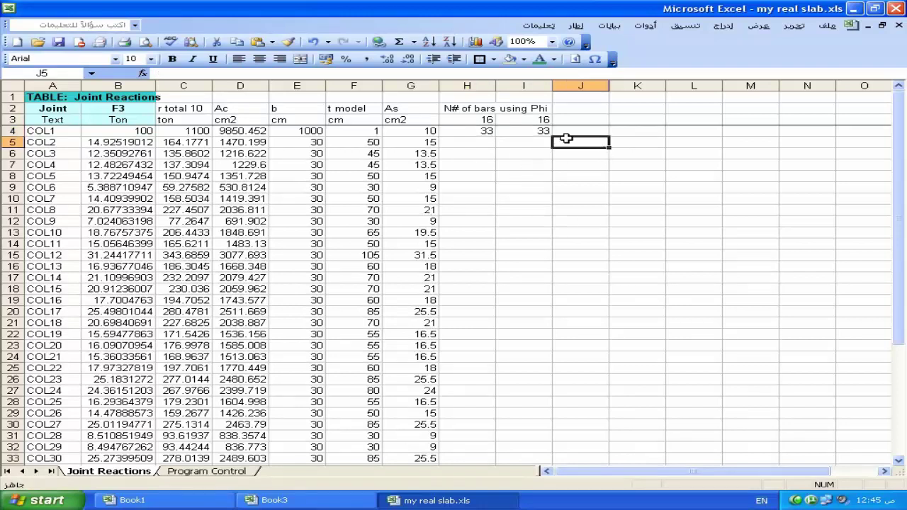
pyautogui.scroll(-1, 582, 264)
# Enter 1 in both J5 and K5.
pyautogui.scroll(1, 581, 263)
pyautogui.write('1')
pyautogui.click(634, 142)
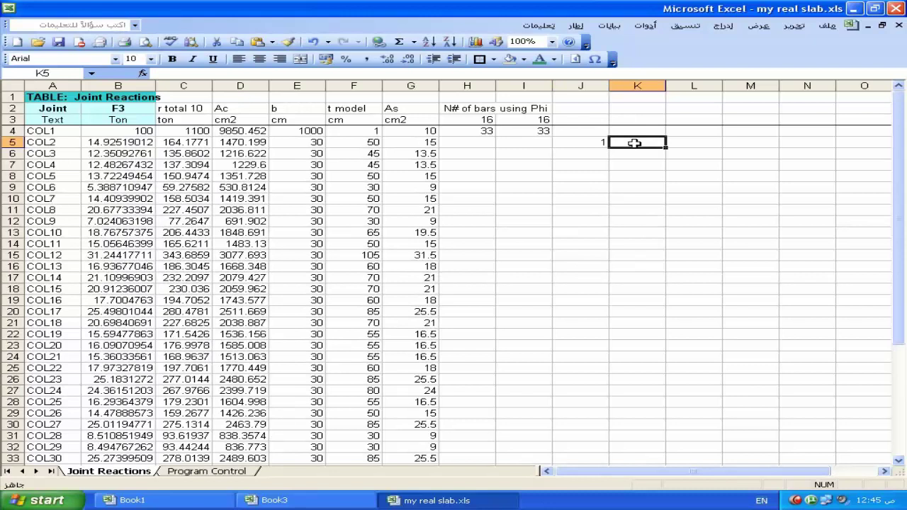
pyautogui.write('1')
pyautogui.click(708, 142)
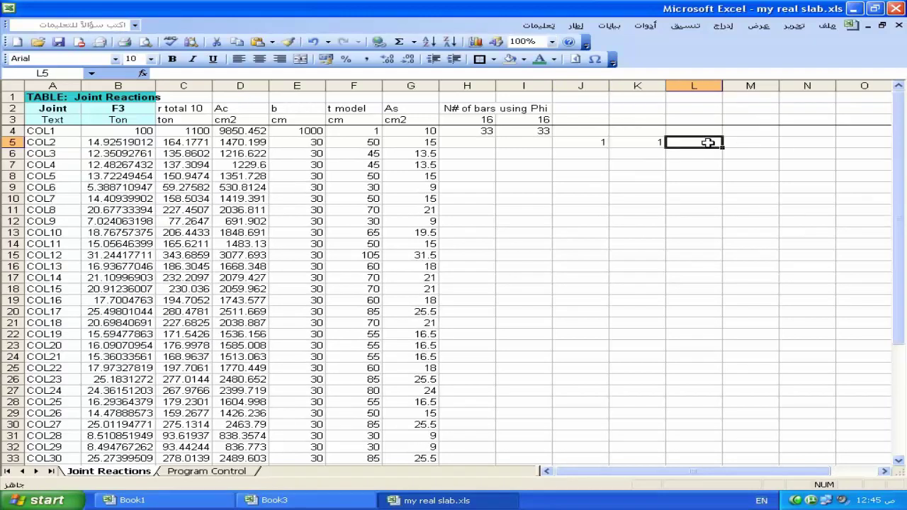
# Put =J5+K5 in L5 so it shows 2.
pyautogui.write('=')
pyautogui.click(592, 144)
pyautogui.write('+')
pyautogui.click(651, 145)
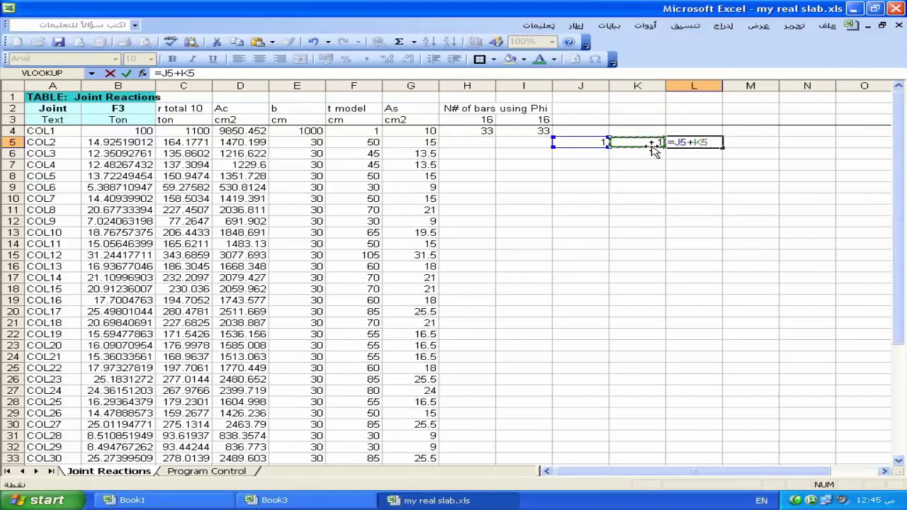
pyautogui.press('Return')
# Open Conditional Formatting for L5 from the Format menu.
pyautogui.click(705, 142)
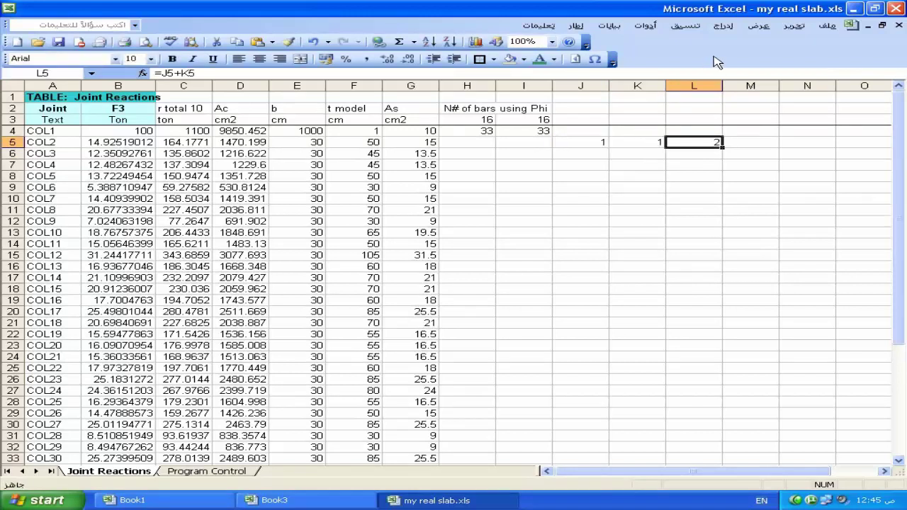
pyautogui.click(697, 27)
pyautogui.click(670, 122)
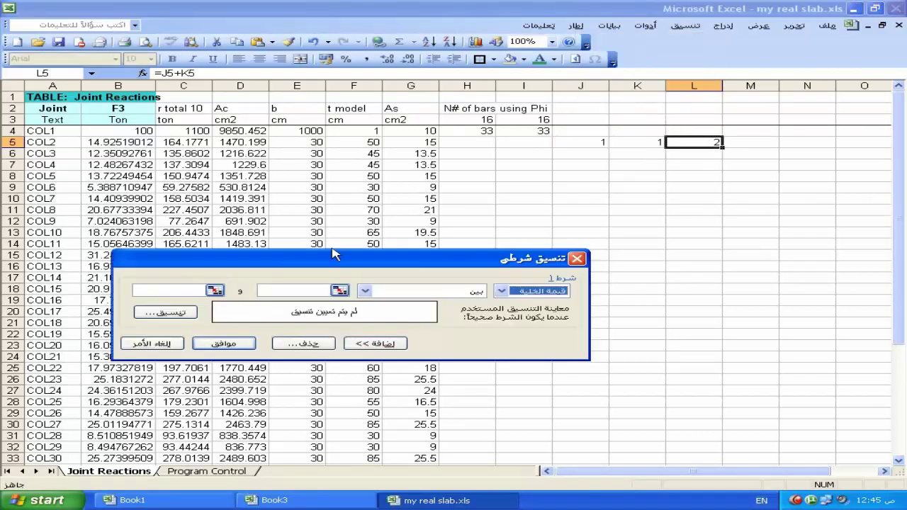
# Set L5's first condition to greater than =$I$3 with a red fill.
pyautogui.click(440, 290)
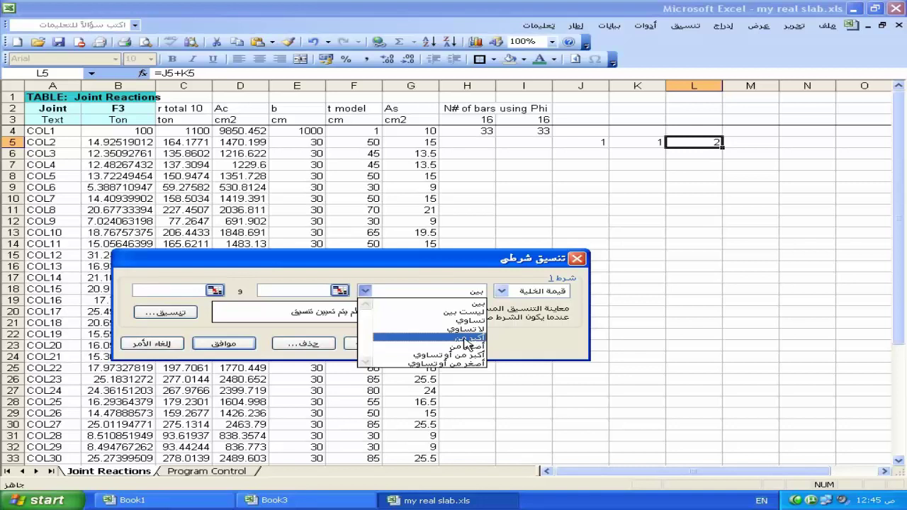
pyautogui.click(465, 339)
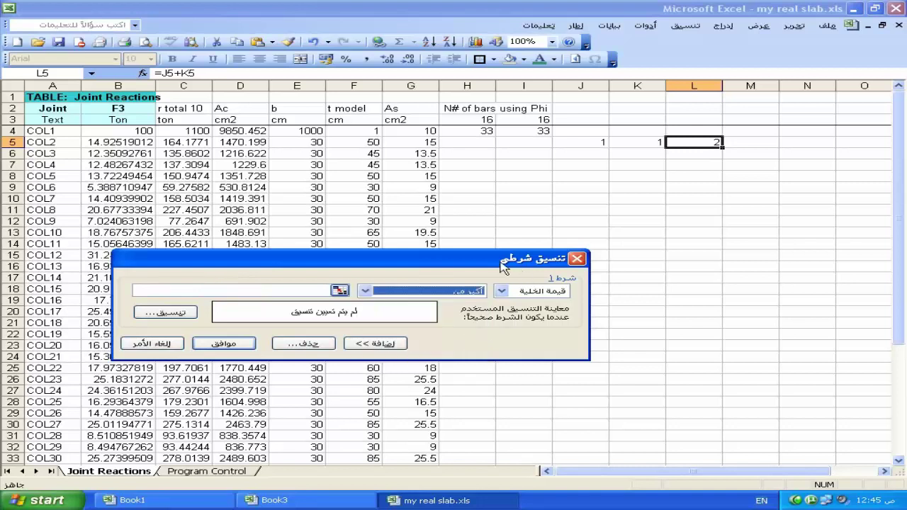
pyautogui.click(342, 290)
pyautogui.click(530, 120)
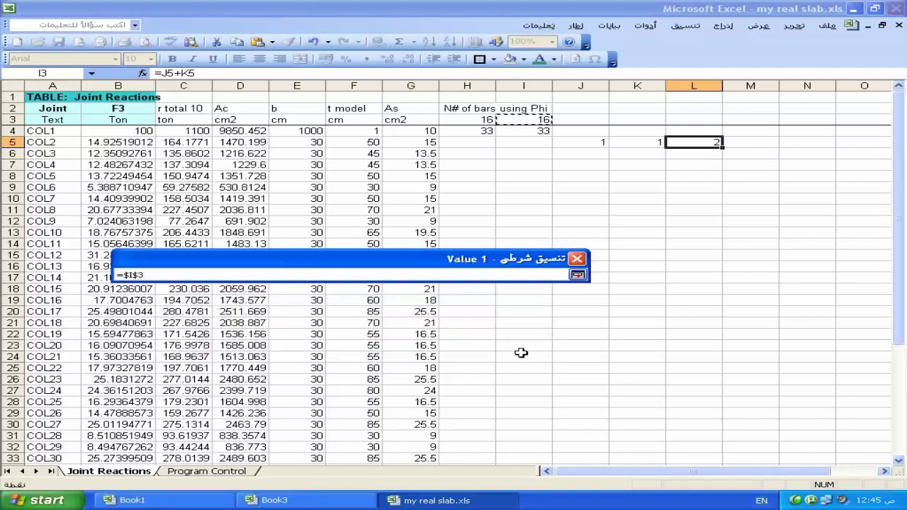
pyautogui.press('Return')
pyautogui.click(166, 312)
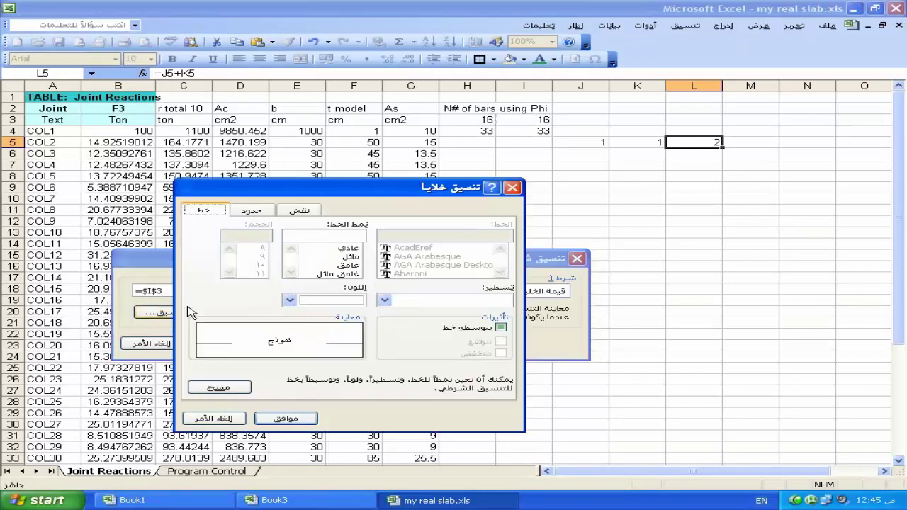
pyautogui.click(300, 210)
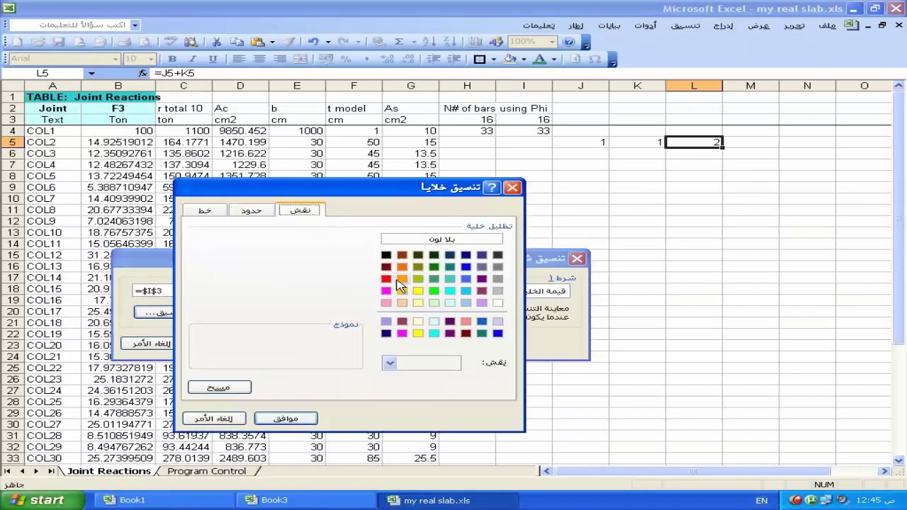
pyautogui.click(386, 278)
pyautogui.click(293, 420)
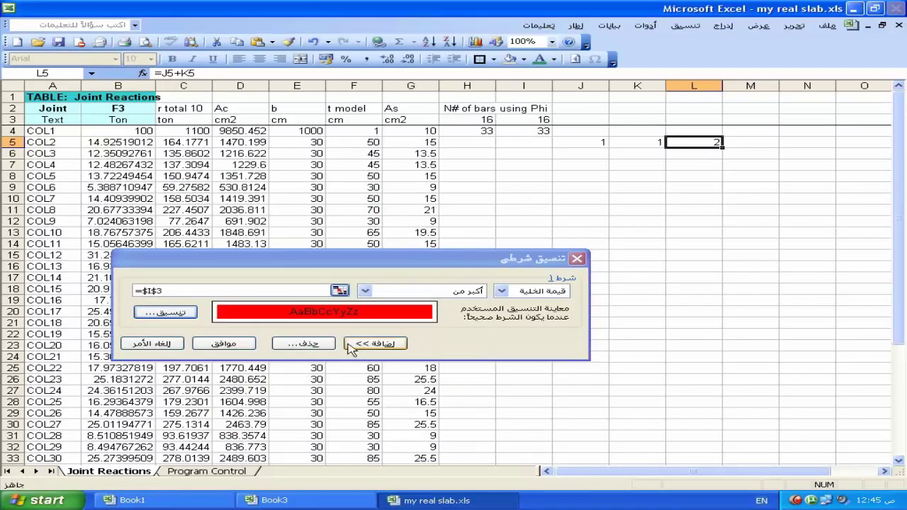
# Add a second condition, less than =$I$3 with a green fill, and apply both.
pyautogui.click(360, 348)
pyautogui.moveTo(459, 273); pyautogui.dragTo(491, 207)
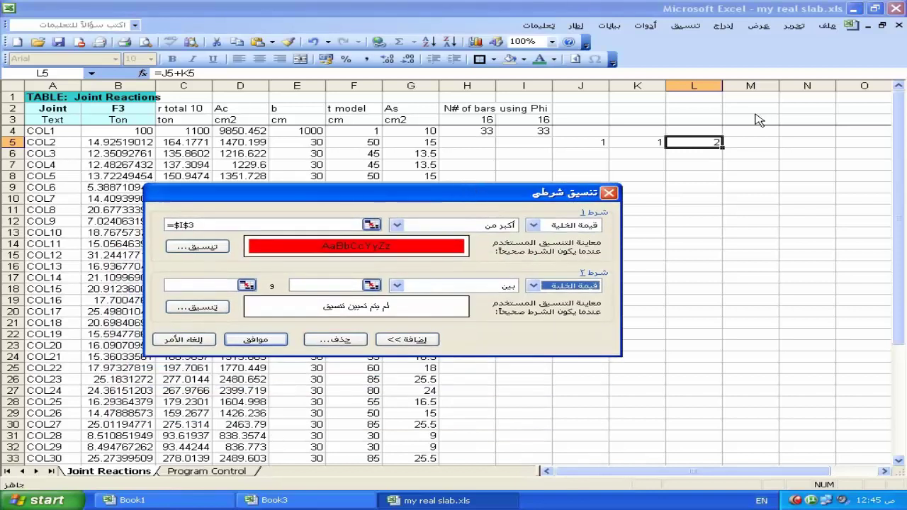
pyautogui.click(396, 285)
pyautogui.click(443, 342)
pyautogui.click(373, 284)
pyautogui.click(526, 119)
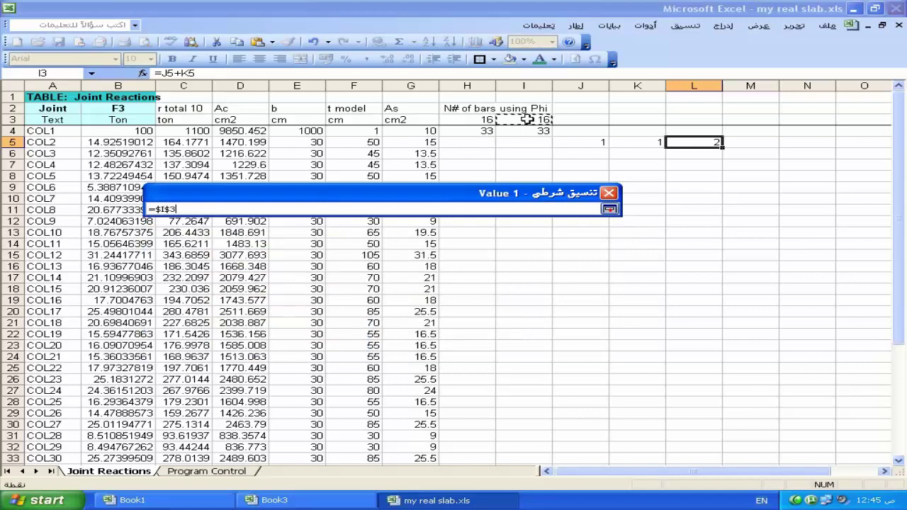
pyautogui.press('Return')
pyautogui.click(198, 307)
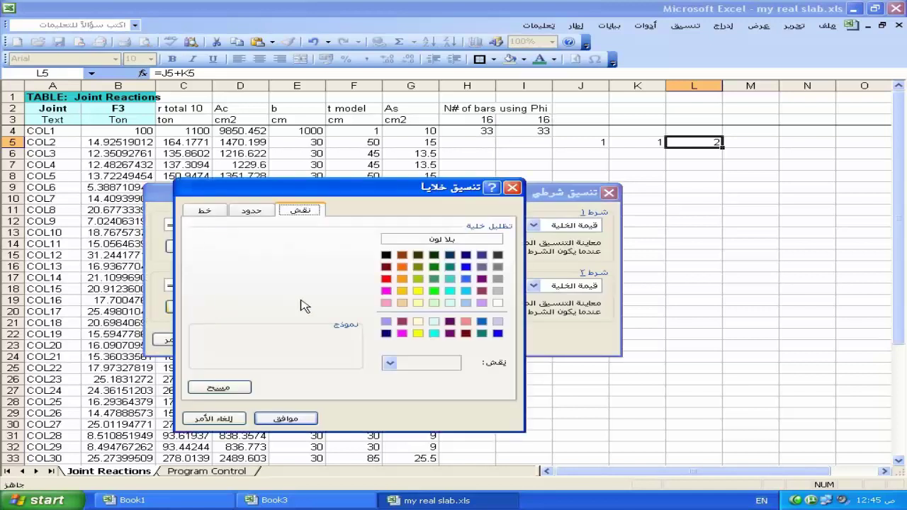
pyautogui.click(434, 291)
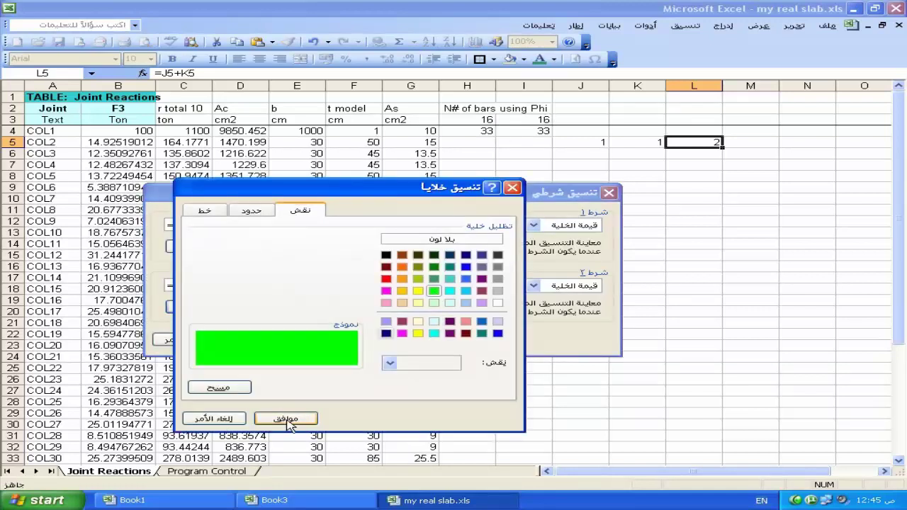
pyautogui.click(287, 419)
pyautogui.click(256, 340)
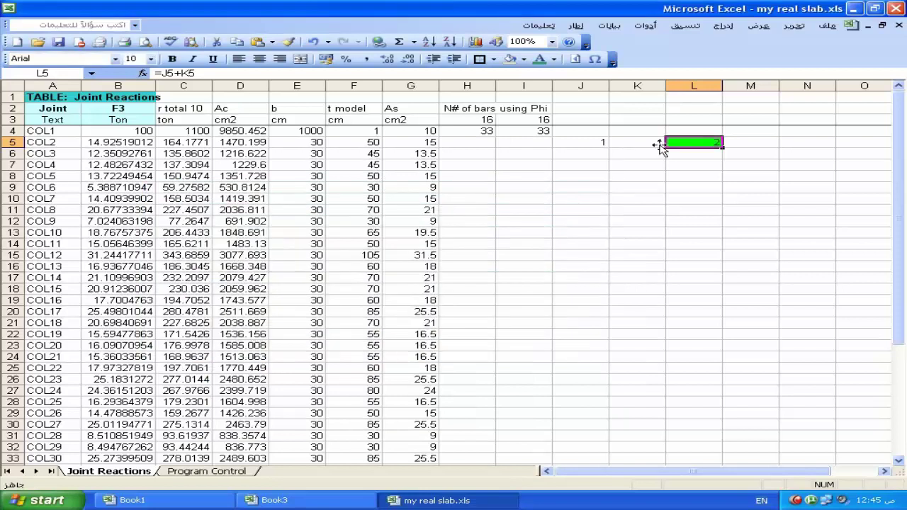
# Change J5 to 16 so L5 totals 17 and turns red.
pyautogui.click(602, 143)
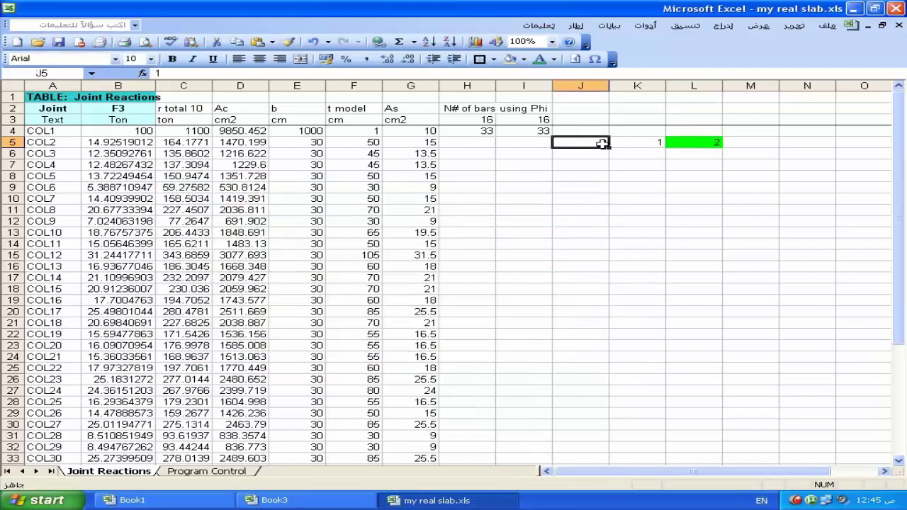
pyautogui.write('16')
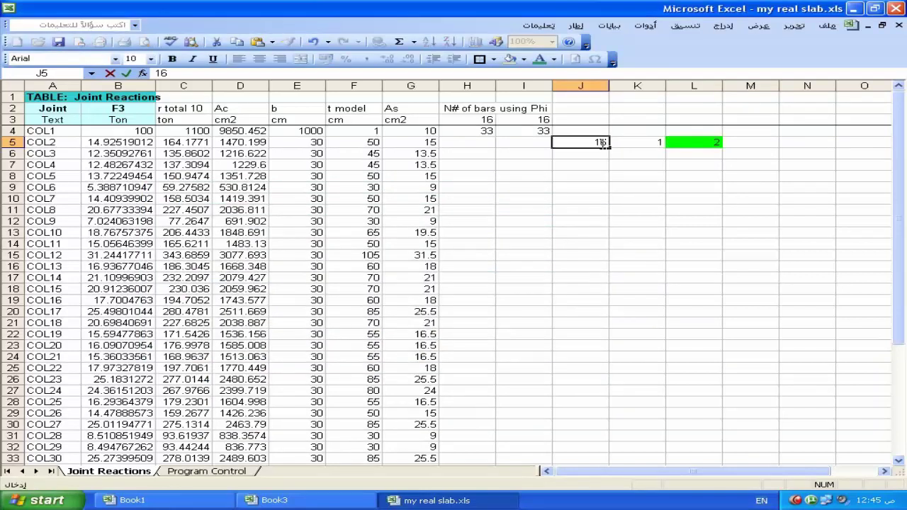
pyautogui.press('Return')
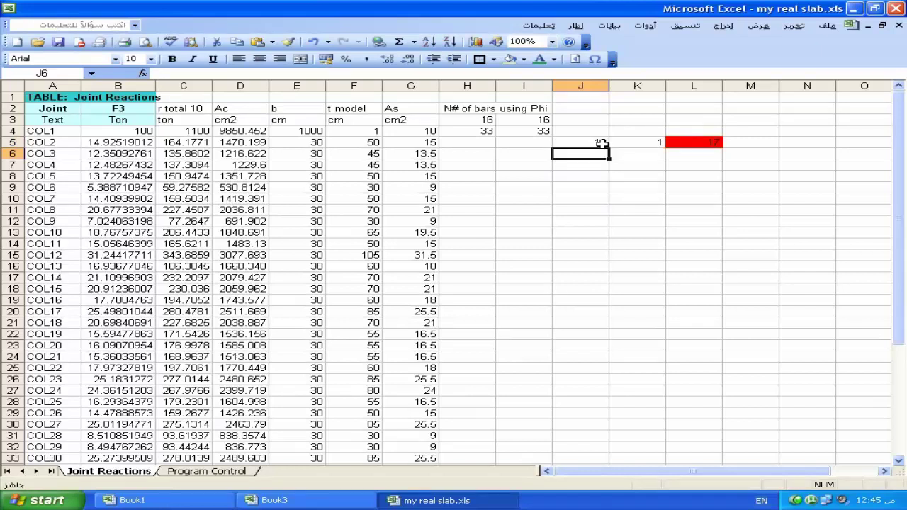
pyautogui.click(693, 224)
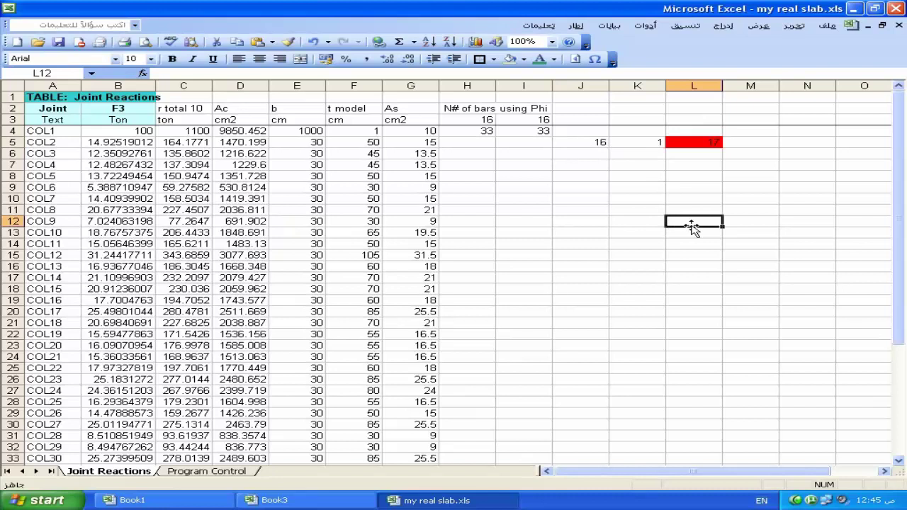
# Fill L12 red and L13 green for the legend.
pyautogui.click(523, 59)
pyautogui.click(404, 112)
pyautogui.click(699, 235)
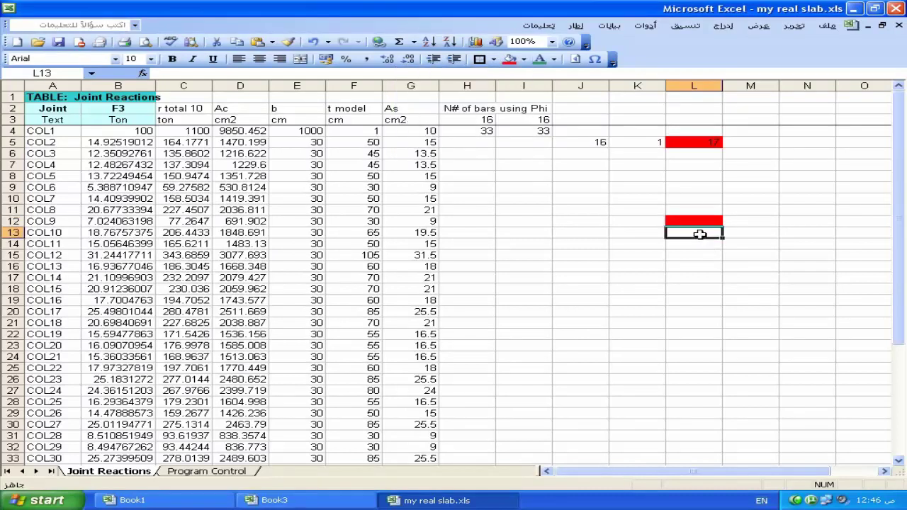
pyautogui.click(523, 59)
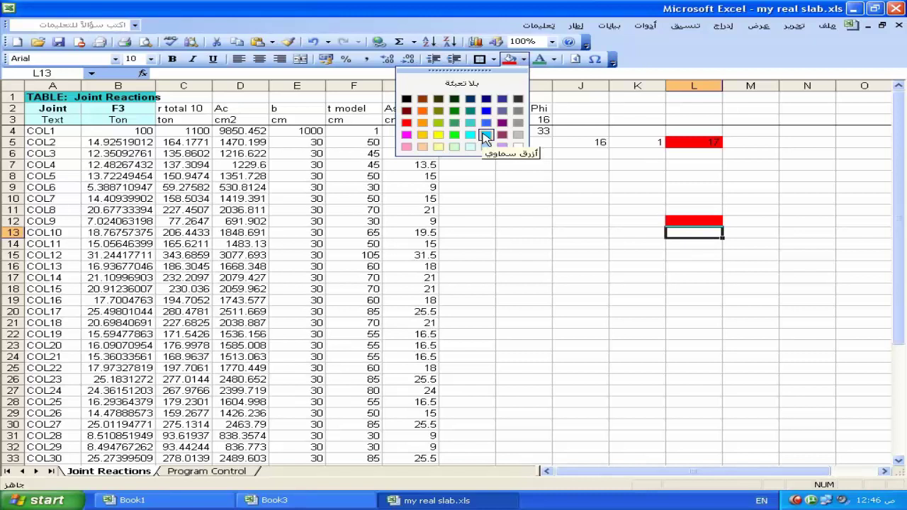
pyautogui.click(454, 135)
# Label the legend with Unsafe in M12 and Safe in M13.
pyautogui.click(731, 221)
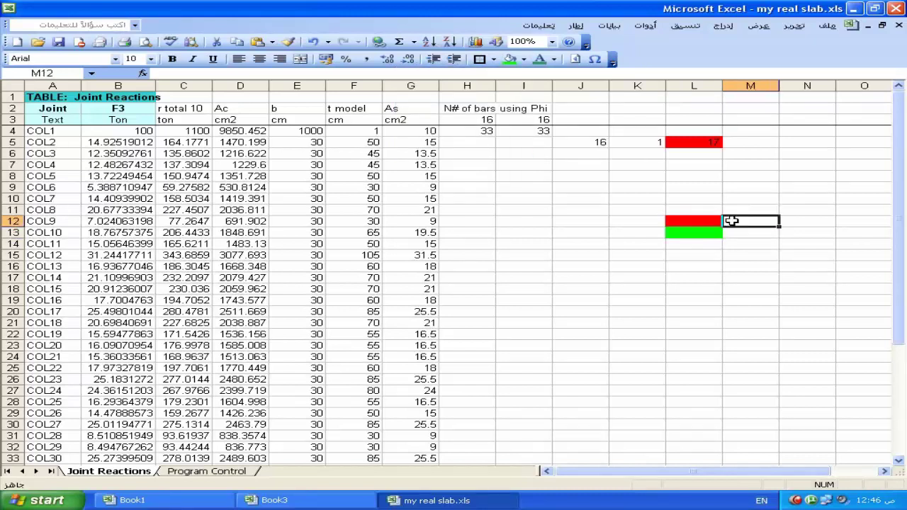
pyautogui.write('Unsafe')
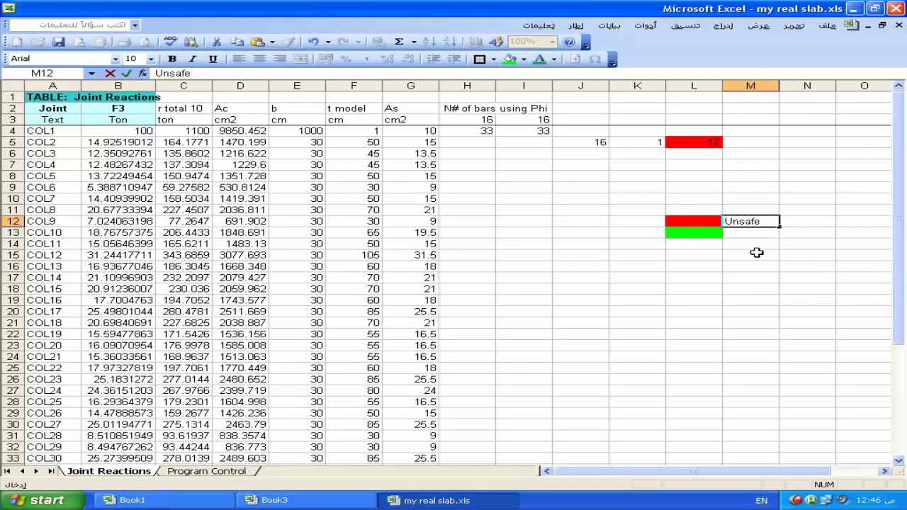
pyautogui.press('Return')
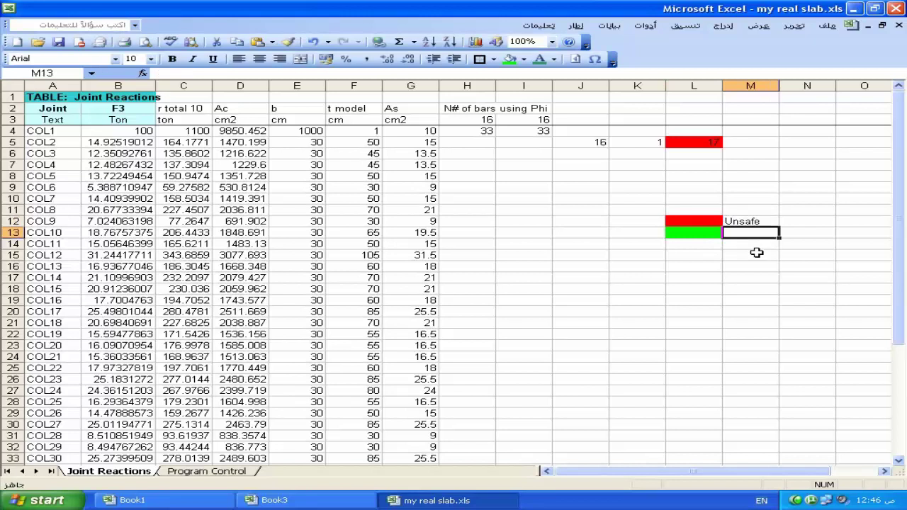
pyautogui.write('Safe')
pyautogui.press('Return')
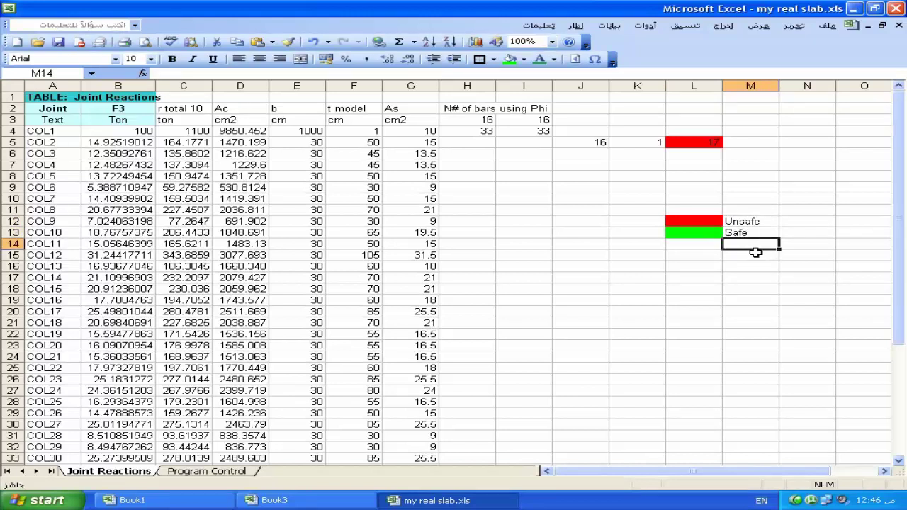
# Set J5 back to 1 so L5 shows 2 in green.
pyautogui.click(586, 141)
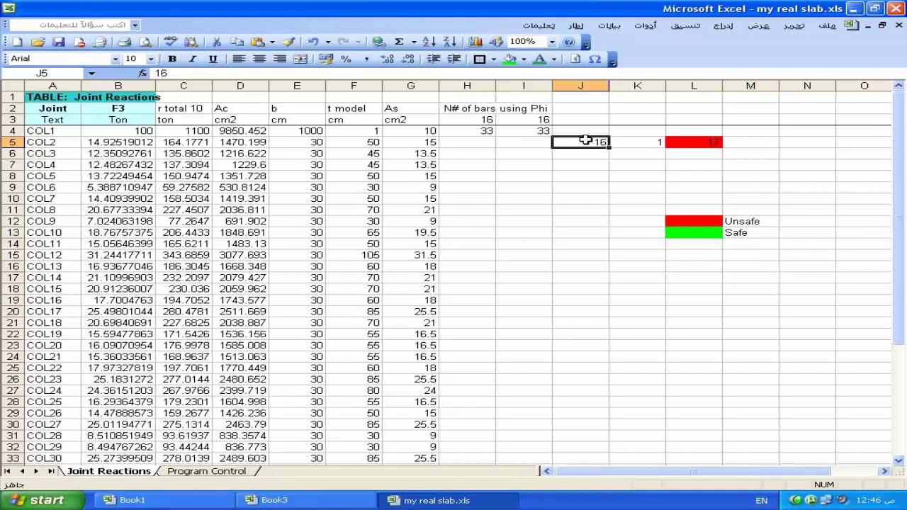
pyautogui.write('1')
pyautogui.press('Return')
pyautogui.write('.')
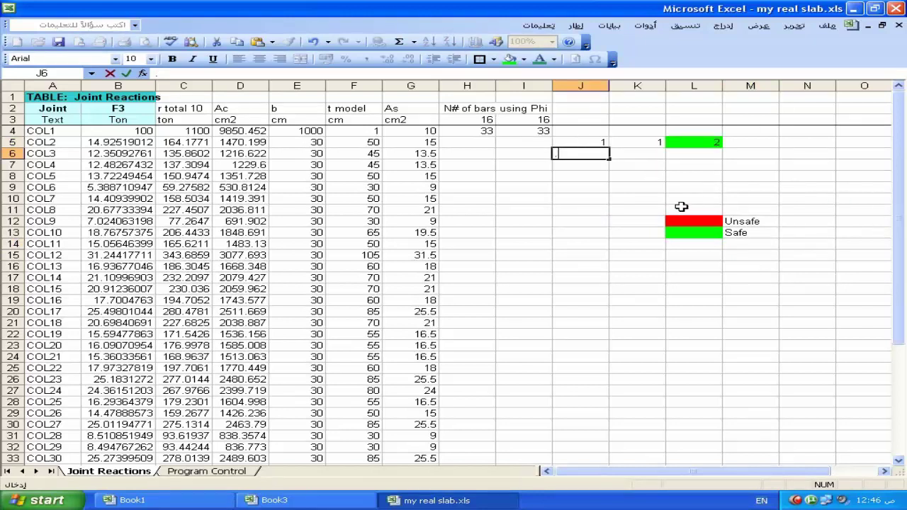
pyautogui.click(602, 184)
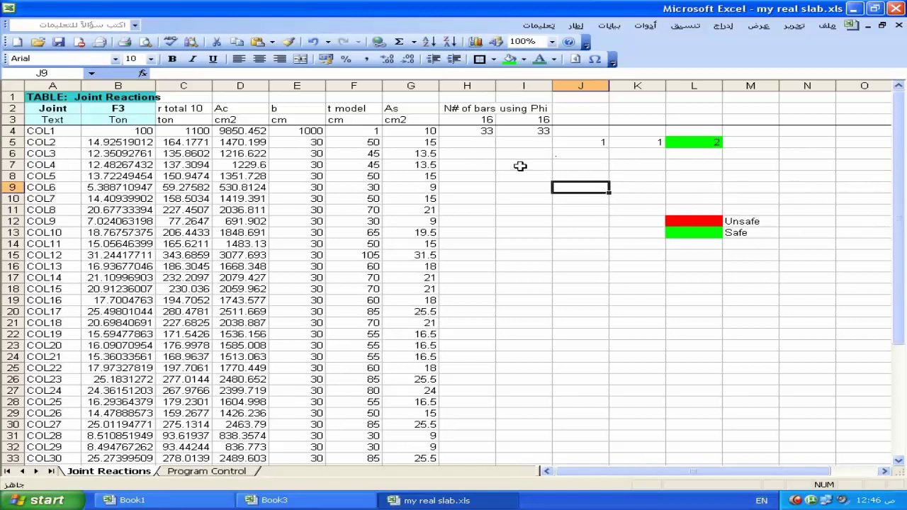
# Insert SUM into J9 from the recently used functions, then cancel it.
pyautogui.click(142, 74)
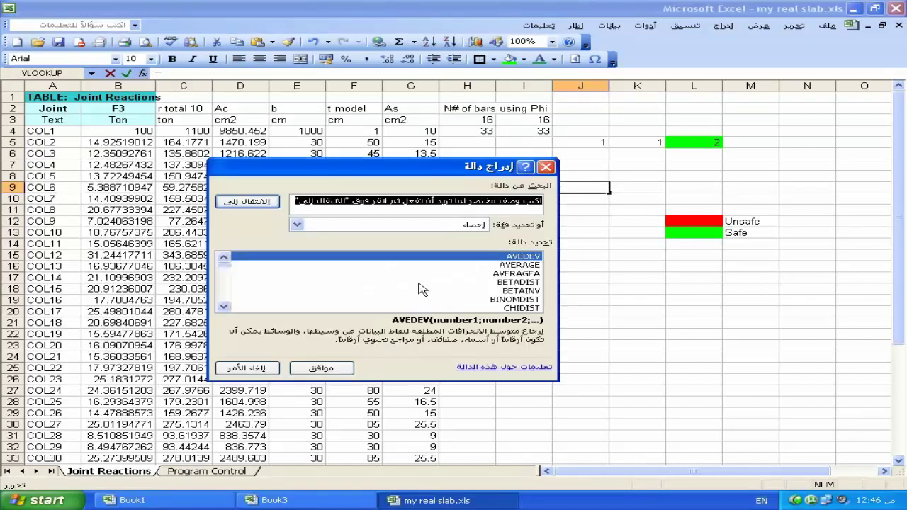
pyautogui.click(223, 306)
pyautogui.click(223, 306)
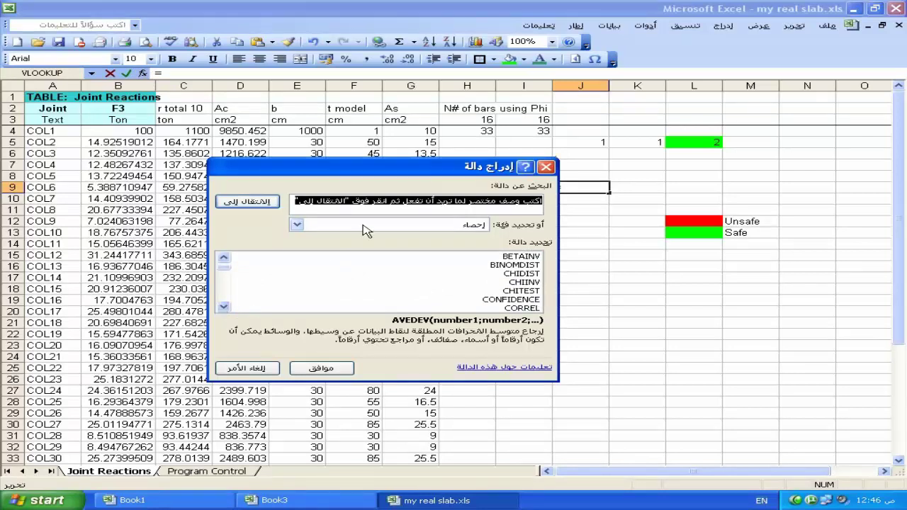
pyautogui.click(365, 226)
pyautogui.click(429, 242)
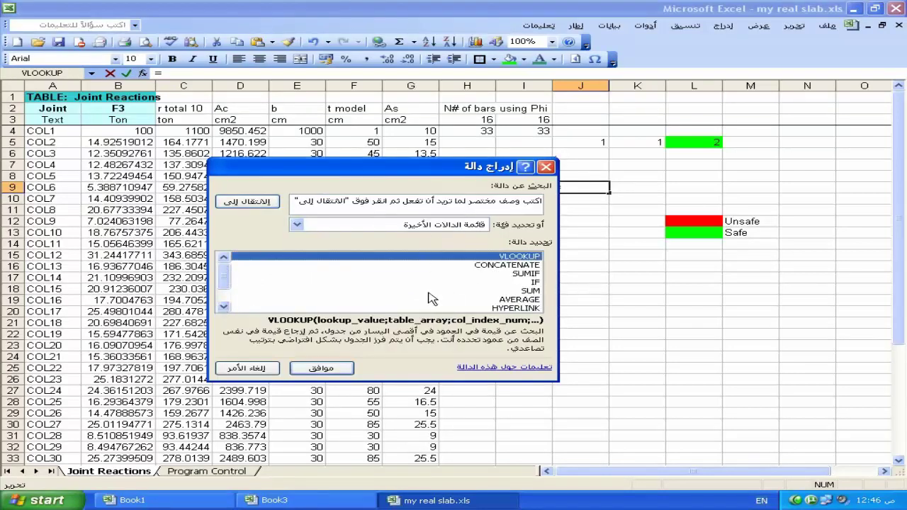
pyautogui.doubleClick(531, 291)
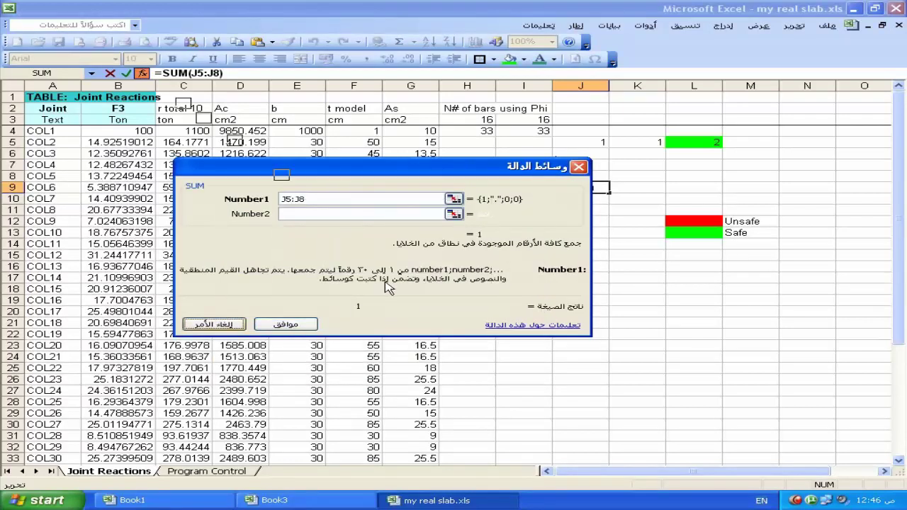
pyautogui.press('Escape')
# Select J17 and start inserting a function there.
pyautogui.click(143, 82)
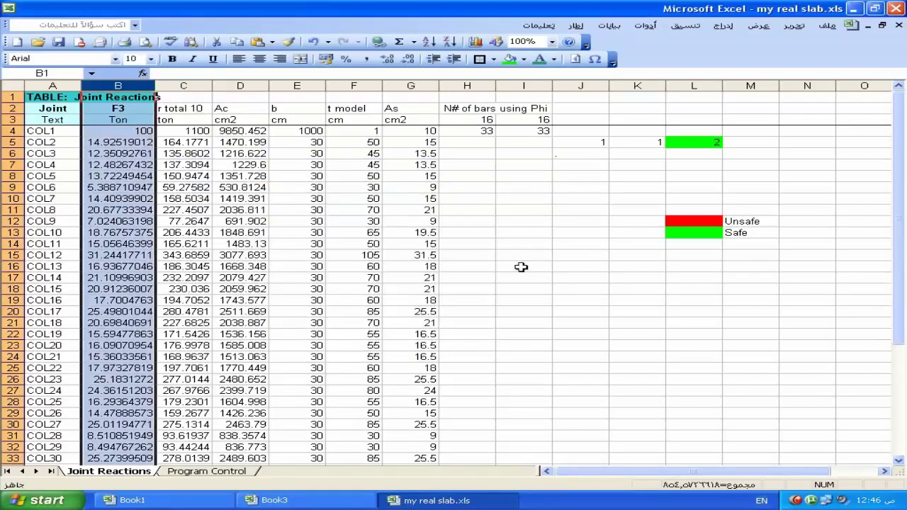
pyautogui.click(579, 278)
pyautogui.click(142, 73)
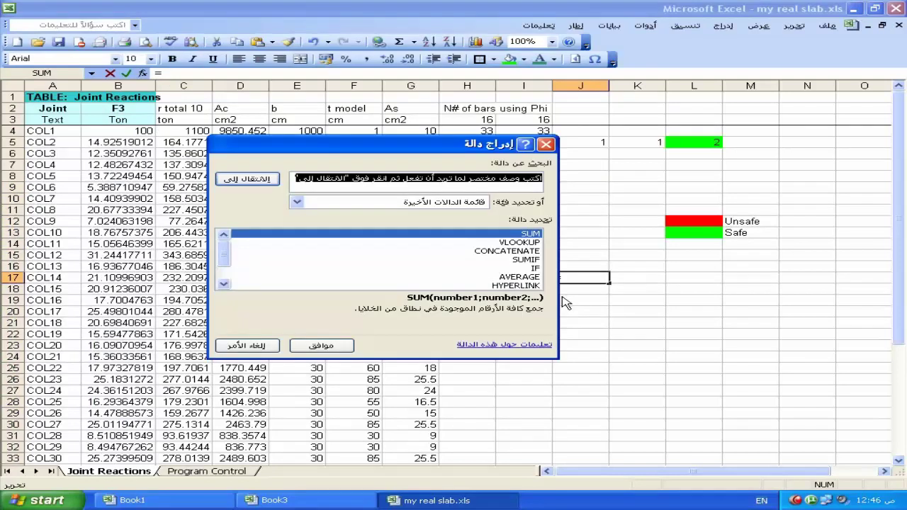
# Enter =SUMIF(A1:A46;"col1";B4:B46) in J17, returning 12.48267.
pyautogui.doubleClick(525, 260)
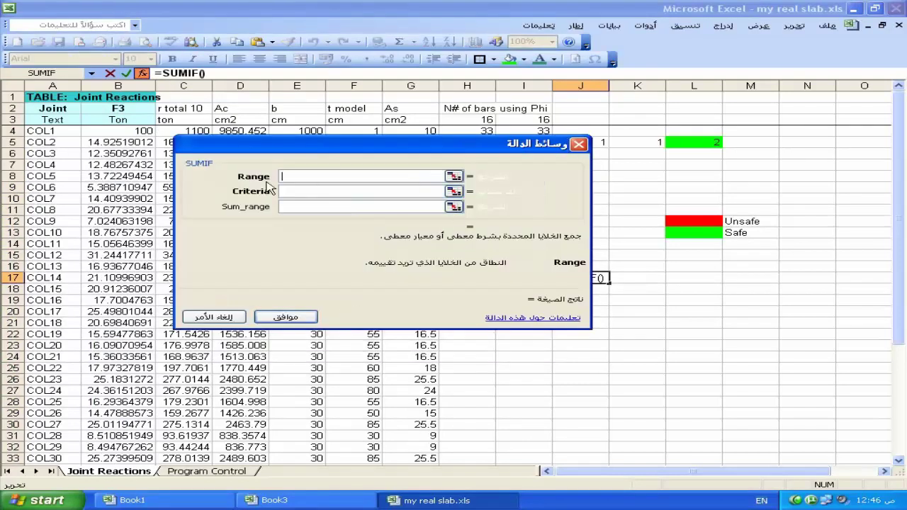
pyautogui.click(454, 176)
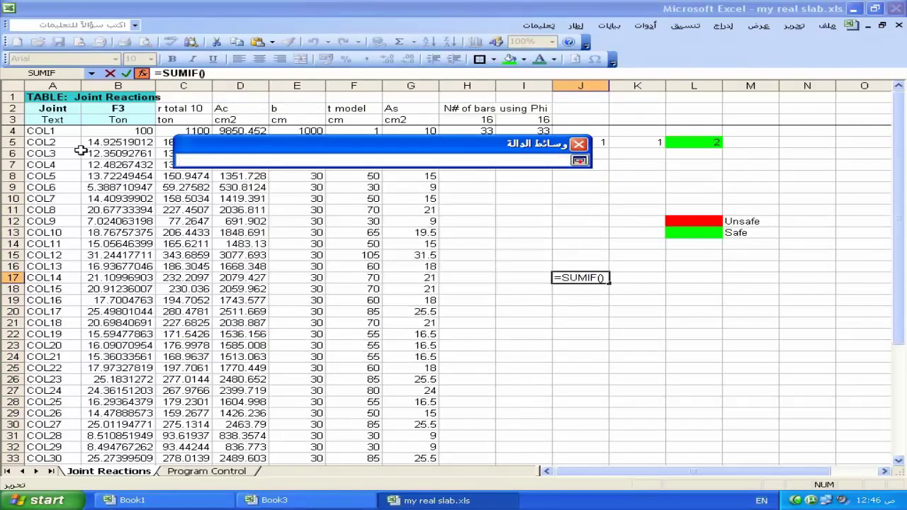
pyautogui.moveTo(51, 97); pyautogui.dragTo(60, 488)
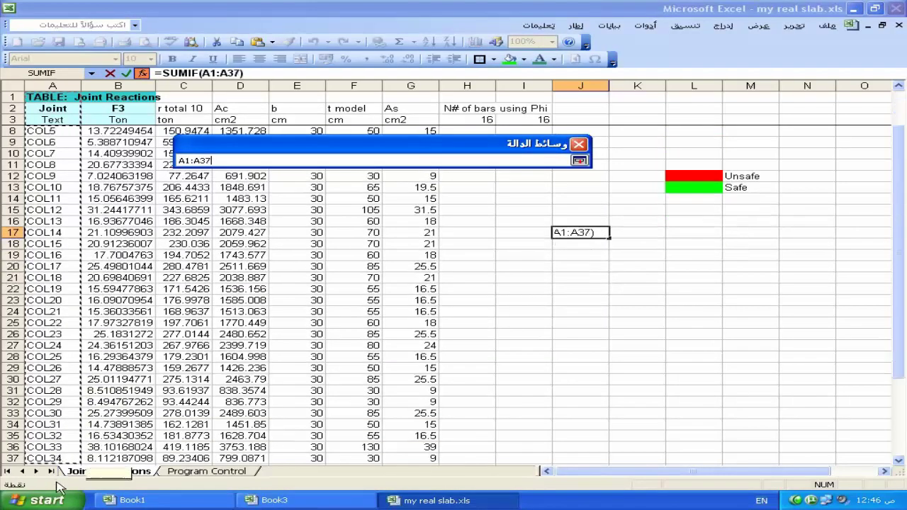
pyautogui.moveTo(60, 488)
pyautogui.mouseDown()
pyautogui.moveTo(72, 93)
pyautogui.moveTo(277, 193)
pyautogui.mouseUp()
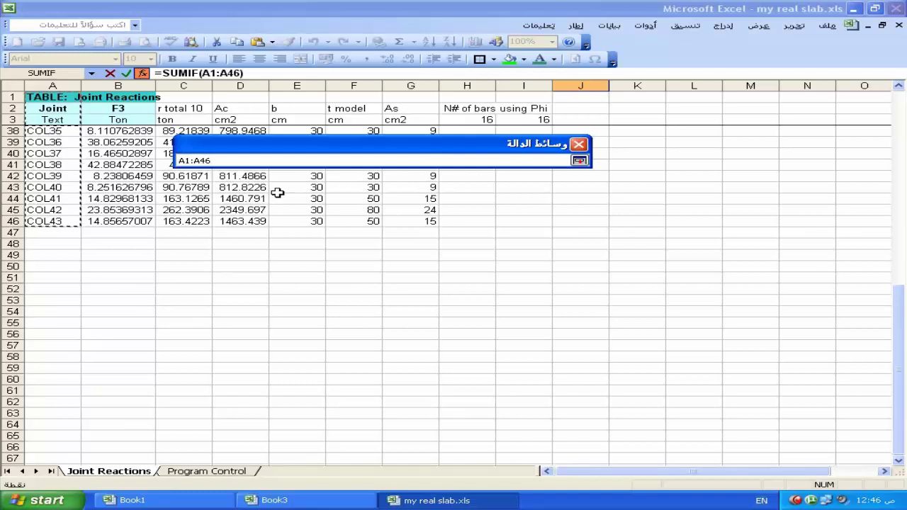
pyautogui.click(412, 191)
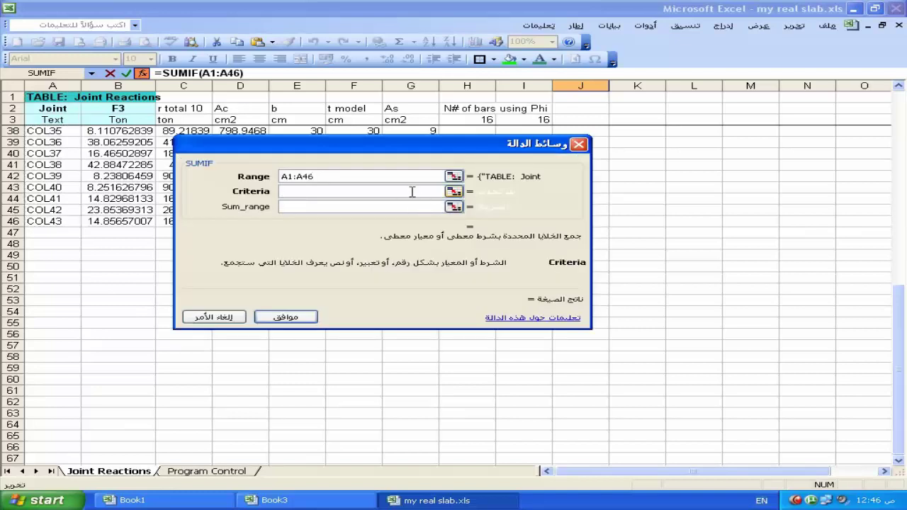
pyautogui.write('col1')
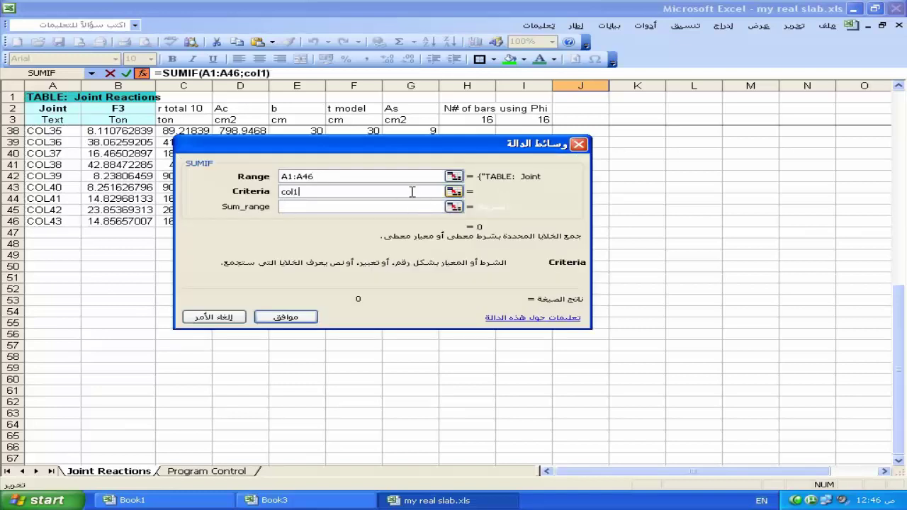
pyautogui.click(454, 207)
pyautogui.scroll(11, 14, 167)
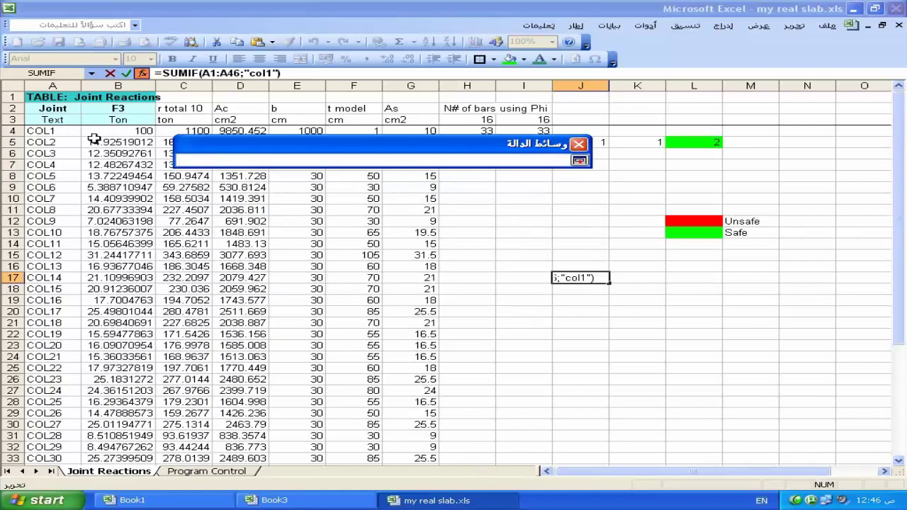
pyautogui.moveTo(114, 131)
pyautogui.mouseDown()
pyautogui.moveTo(113, 464)
pyautogui.moveTo(113, 390)
pyautogui.mouseUp()
pyautogui.press('Return')
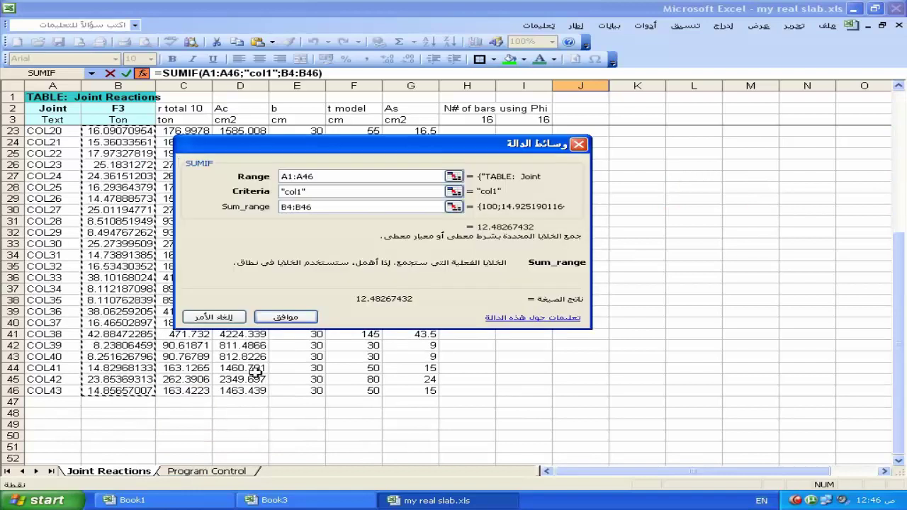
pyautogui.click(285, 317)
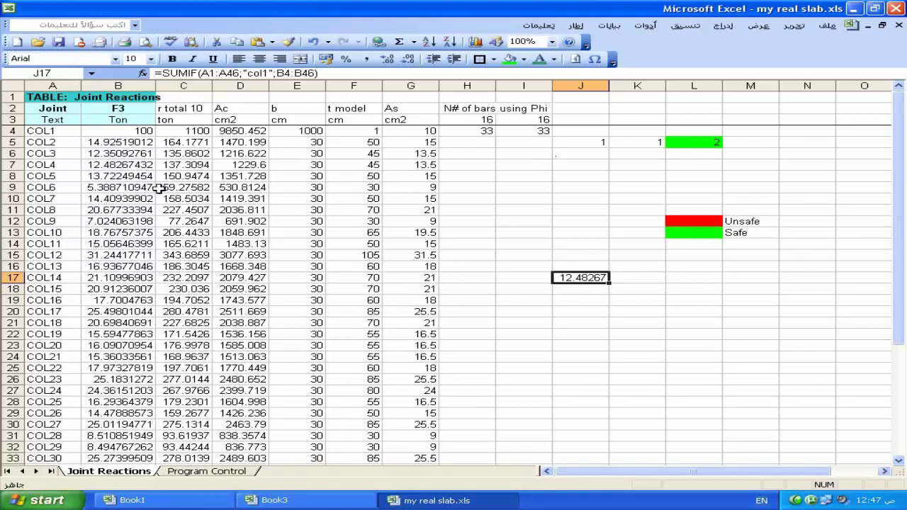
# Extend J17's SUMIF sum range up to B1:B46 so it returns 100.
pyautogui.doubleClick(580, 277)
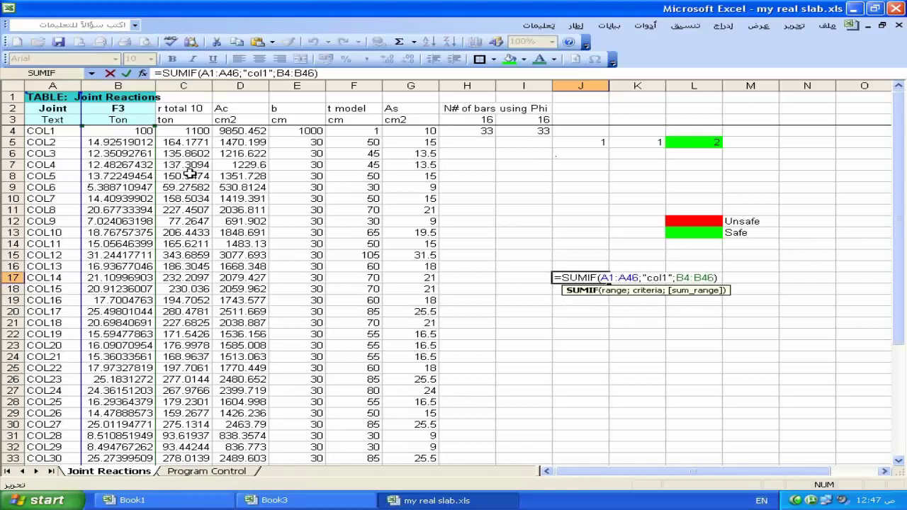
pyautogui.moveTo(154, 127); pyautogui.dragTo(154, 97)
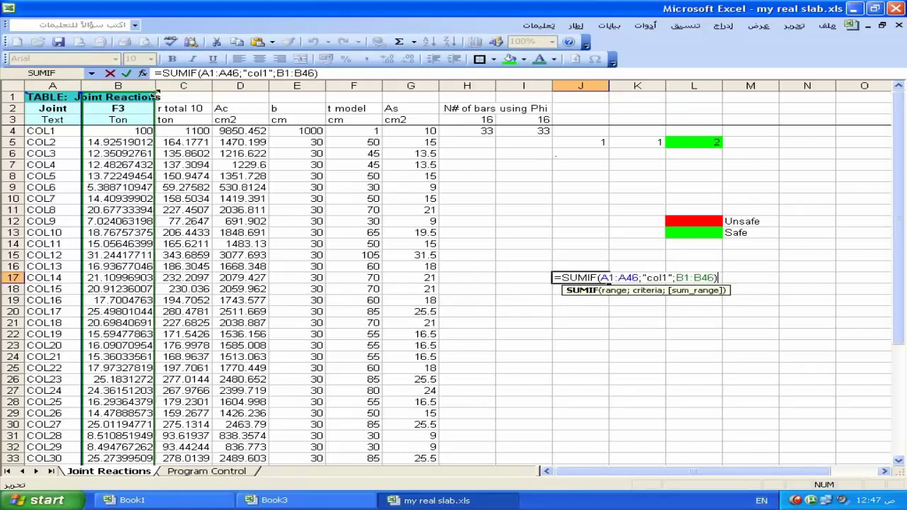
pyautogui.press('Return')
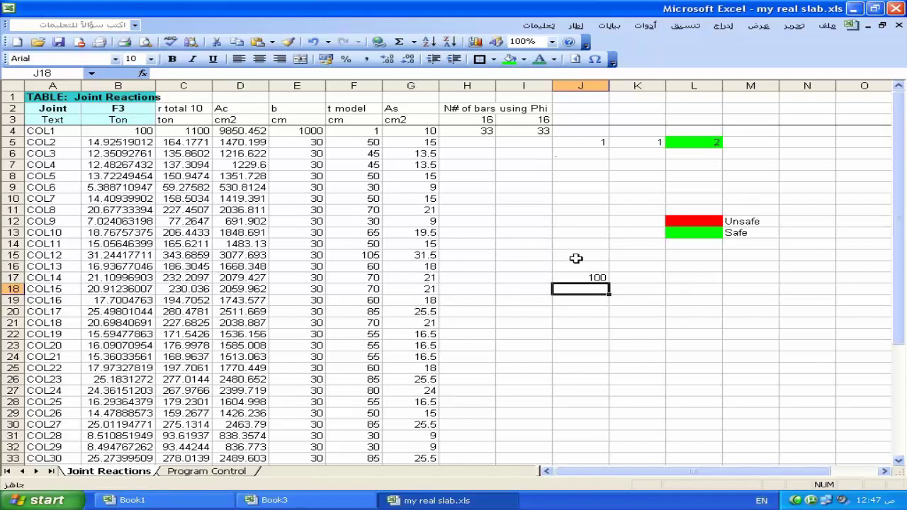
pyautogui.click(592, 280)
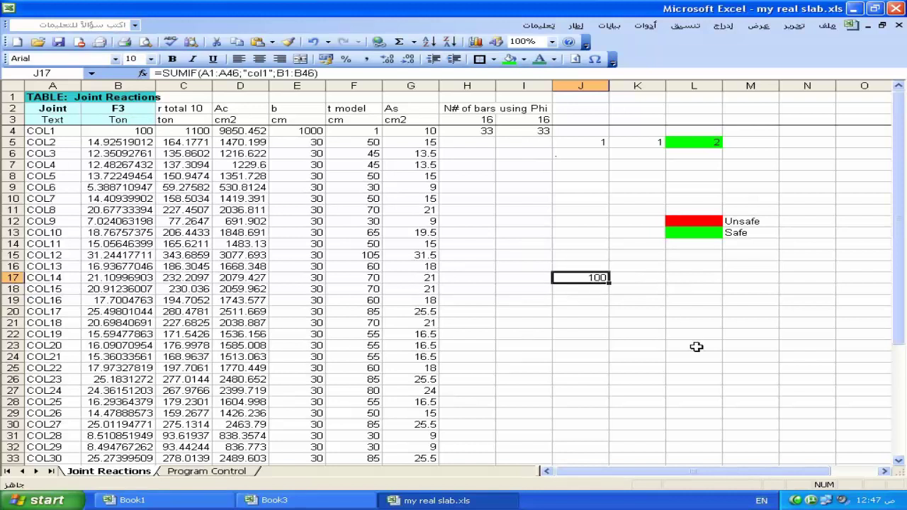
# Cancel a stray function insertion and put an outside border around B5:G23.
pyautogui.click(139, 85)
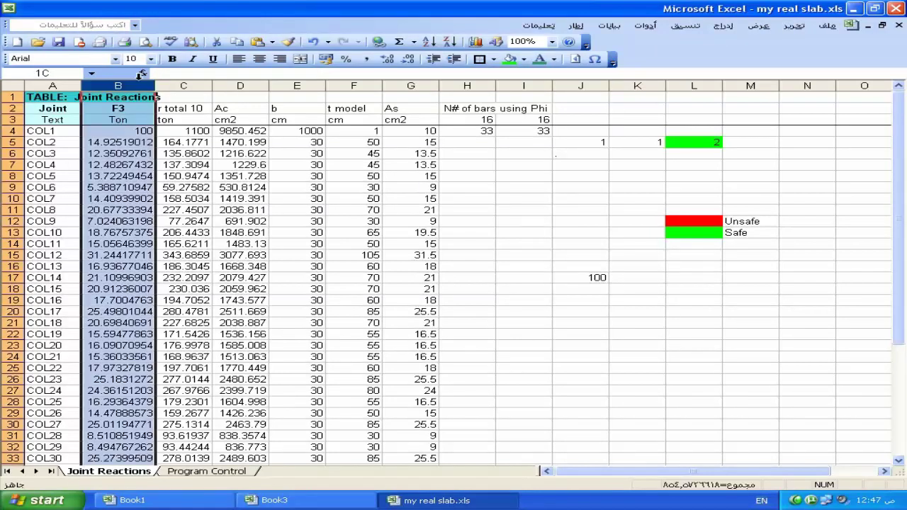
pyautogui.click(143, 74)
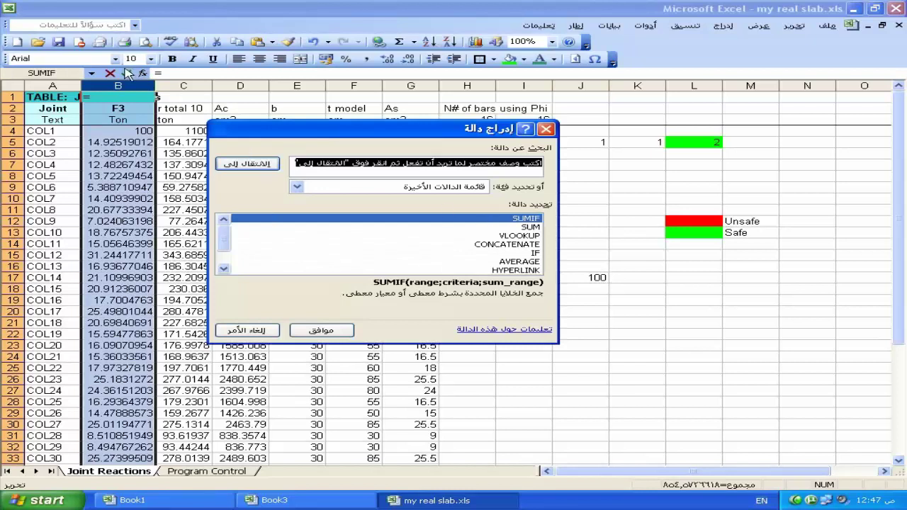
pyautogui.click(246, 330)
pyautogui.click(502, 256)
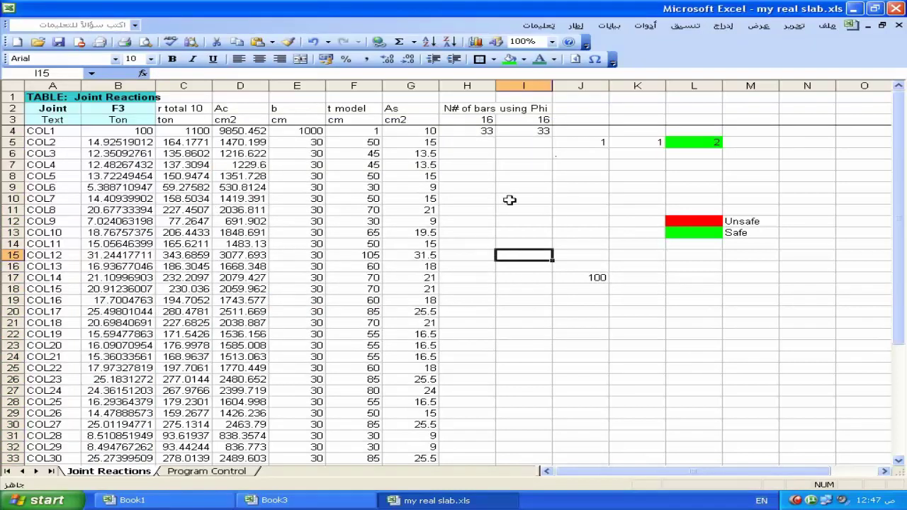
pyautogui.moveTo(318, 153); pyautogui.dragTo(43, 368)
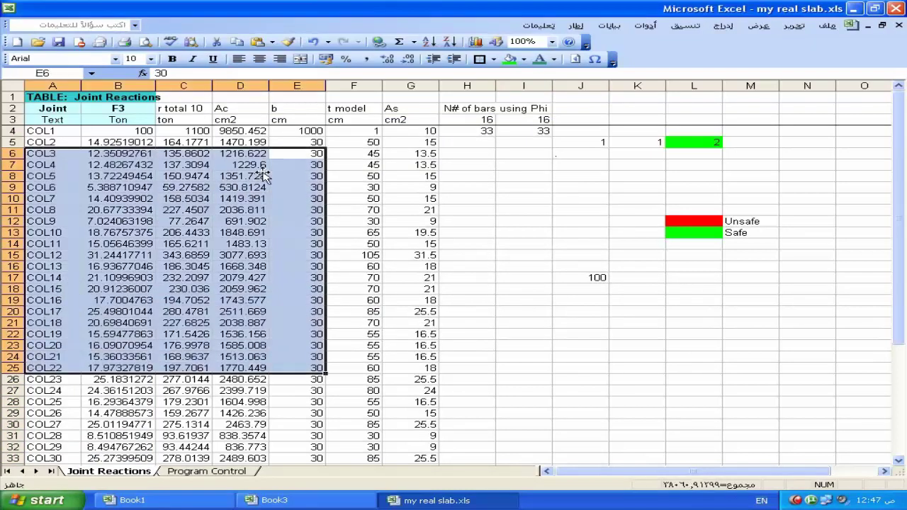
pyautogui.moveTo(425, 142); pyautogui.dragTo(127, 345)
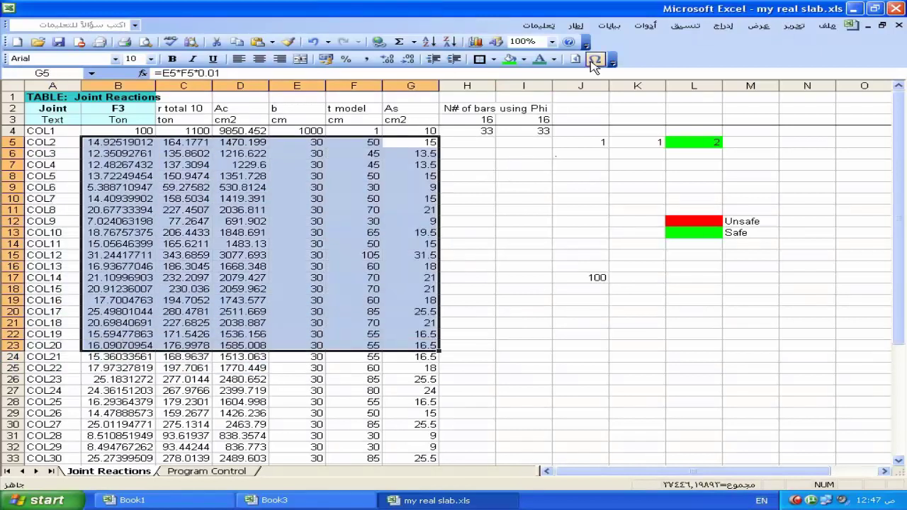
pyautogui.click(479, 59)
# Add a second outside border around C5:F19.
pyautogui.click(266, 220)
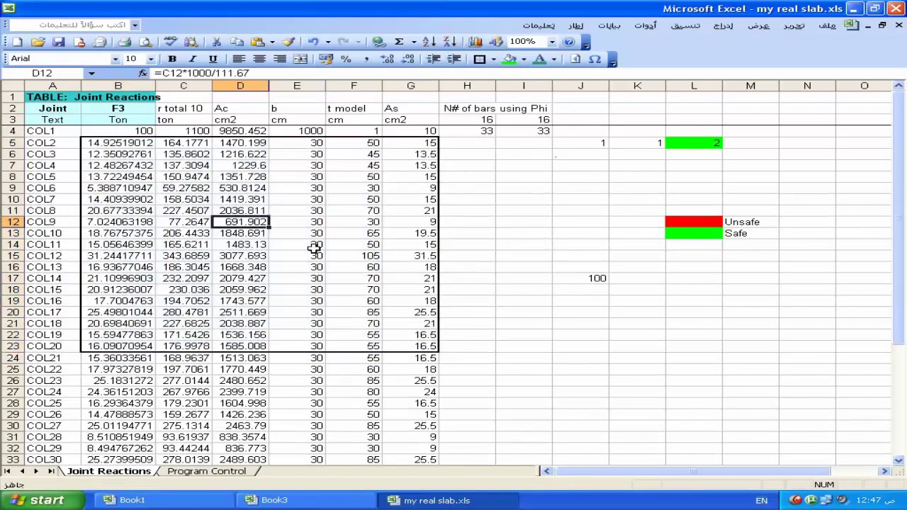
pyautogui.moveTo(354, 142); pyautogui.dragTo(179, 300)
pyautogui.click(494, 59)
pyautogui.click(443, 117)
pyautogui.click(298, 222)
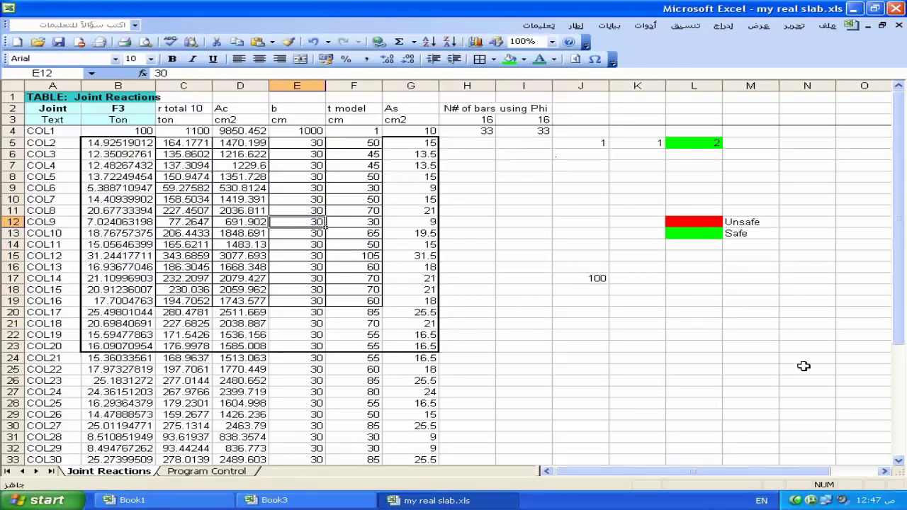
pyautogui.moveTo(899, 279)
pyautogui.mouseDown()
pyautogui.moveTo(899, 359)
pyautogui.moveTo(879, 203)
pyautogui.mouseUp()
pyautogui.click(204, 187)
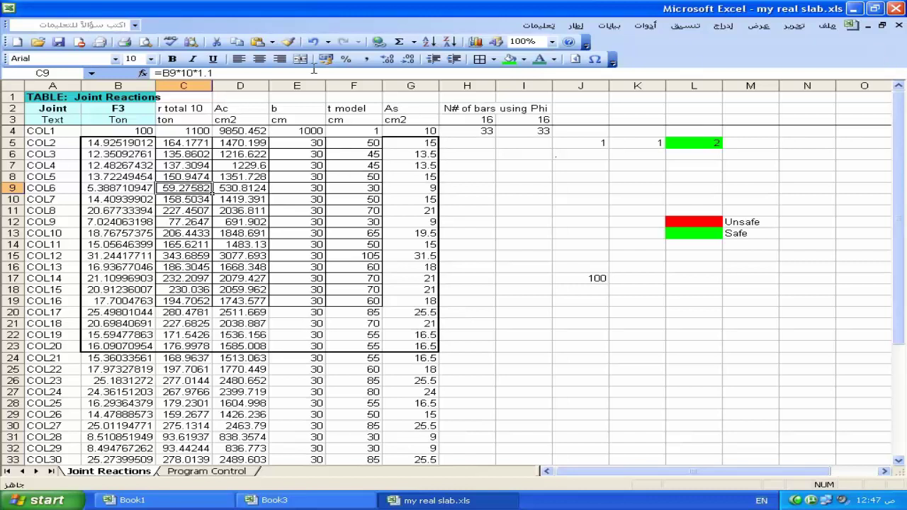
# Start adding the Statistical function BETAINV to C9's formula, entering I14 as an argument.
pyautogui.click(142, 73)
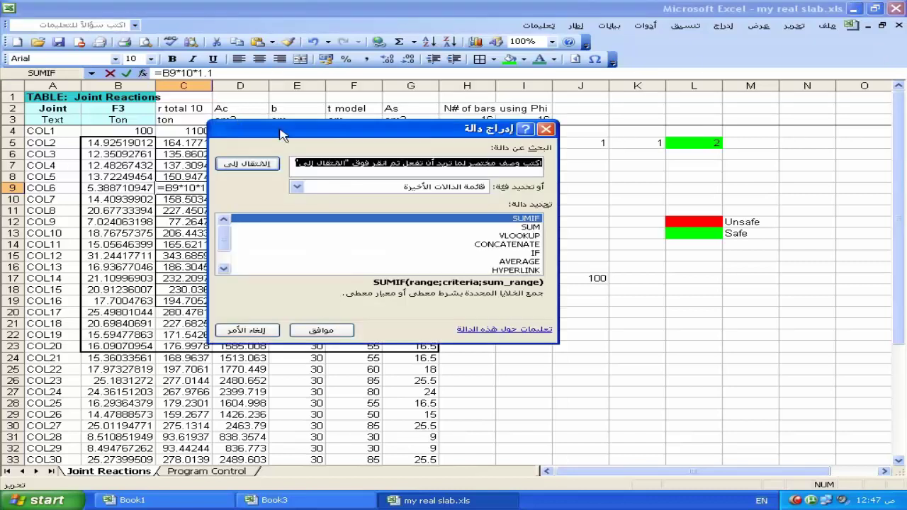
pyautogui.click(389, 187)
pyautogui.click(439, 243)
pyautogui.click(509, 253)
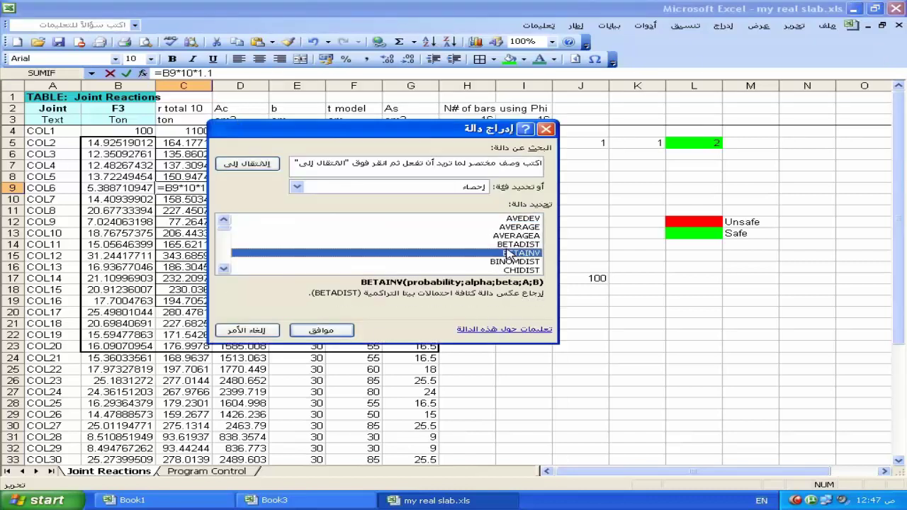
pyautogui.doubleClick(509, 253)
pyautogui.write('I14')
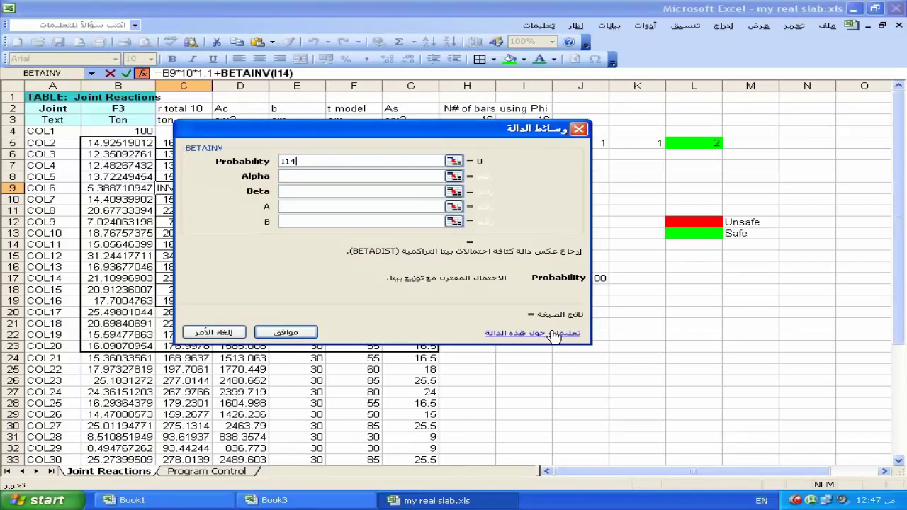
# Read the BETAINV help, then cancel the function so C9 keeps =B9*10*1.1.
pyautogui.click(553, 335)
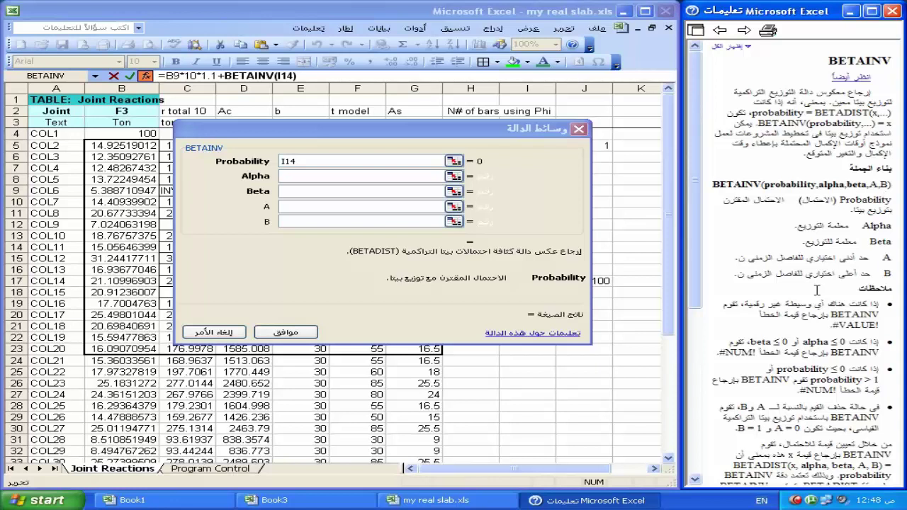
pyautogui.moveTo(700, 192); pyautogui.dragTo(706, 406)
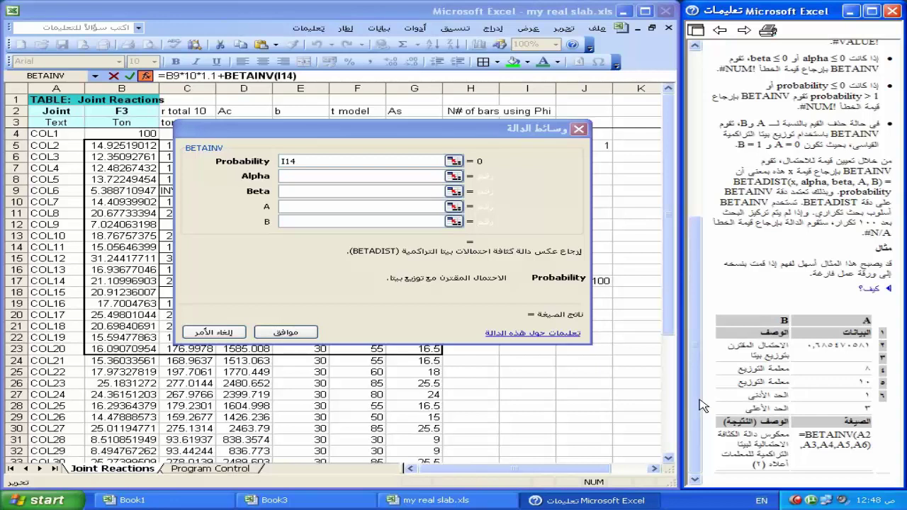
pyautogui.click(237, 336)
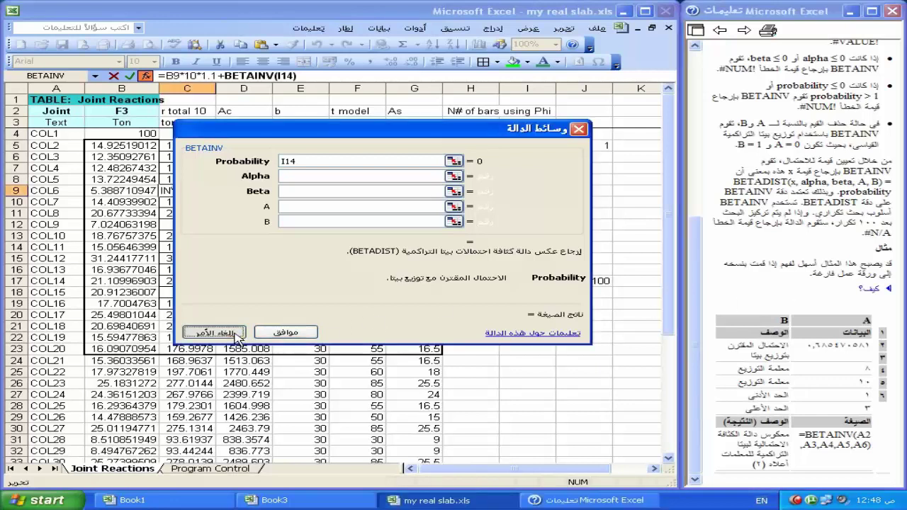
pyautogui.click(873, 11)
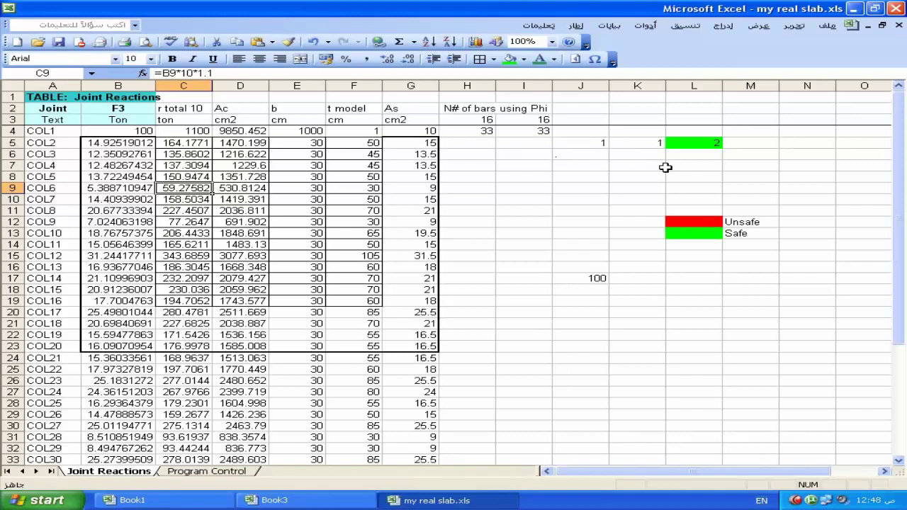
pyautogui.click(581, 198)
pyautogui.click(476, 210)
pyautogui.click(395, 260)
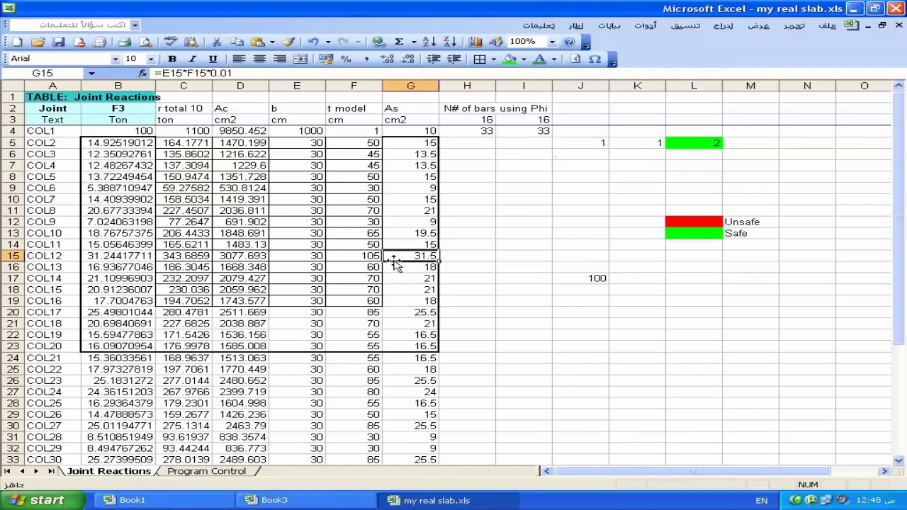
pyautogui.click(367, 259)
pyautogui.click(362, 301)
pyautogui.click(371, 268)
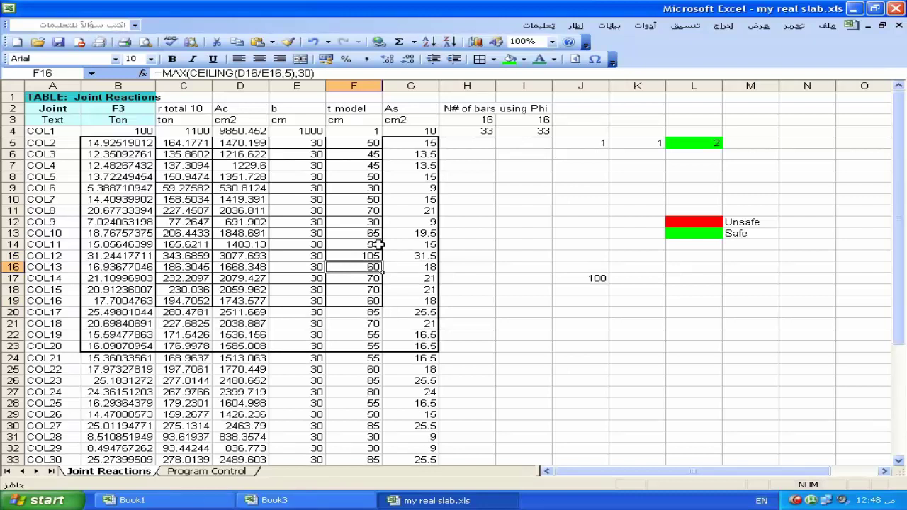
pyautogui.click(364, 198)
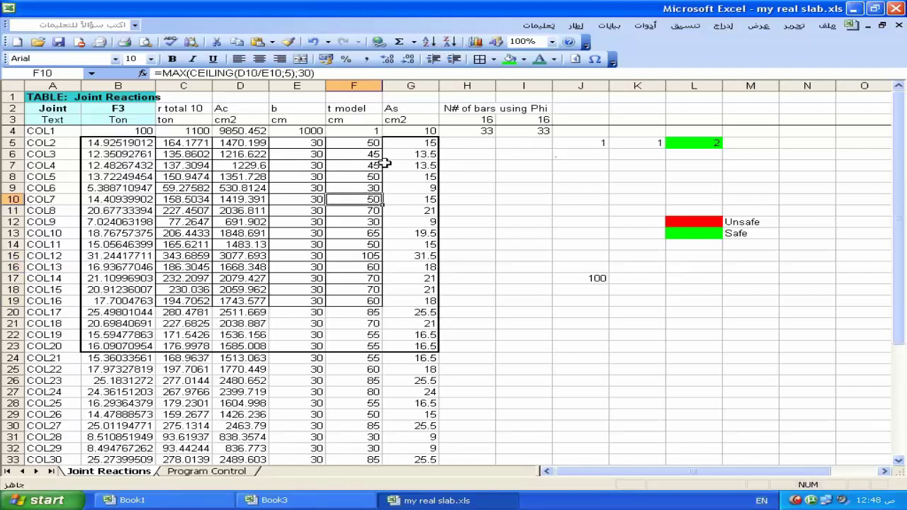
pyautogui.click(385, 163)
pyautogui.click(385, 144)
pyautogui.click(368, 144)
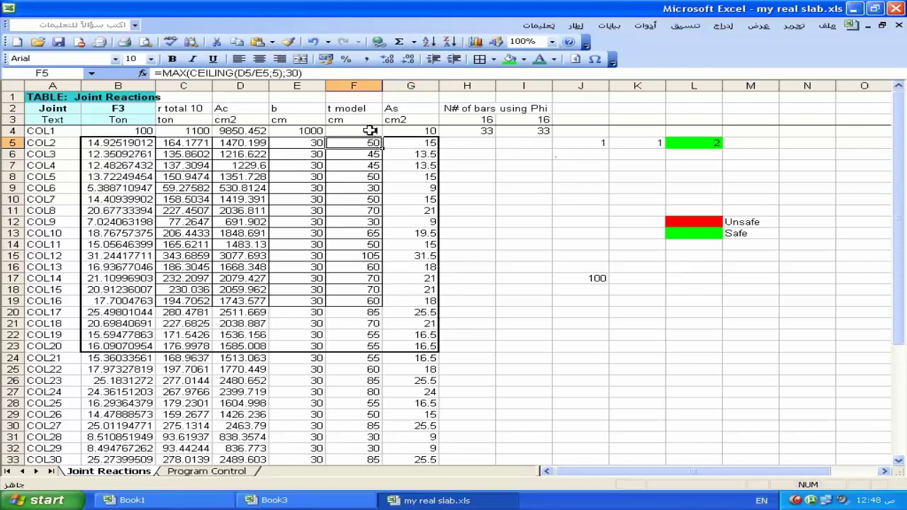
pyautogui.click(369, 131)
pyautogui.click(369, 121)
pyautogui.click(370, 106)
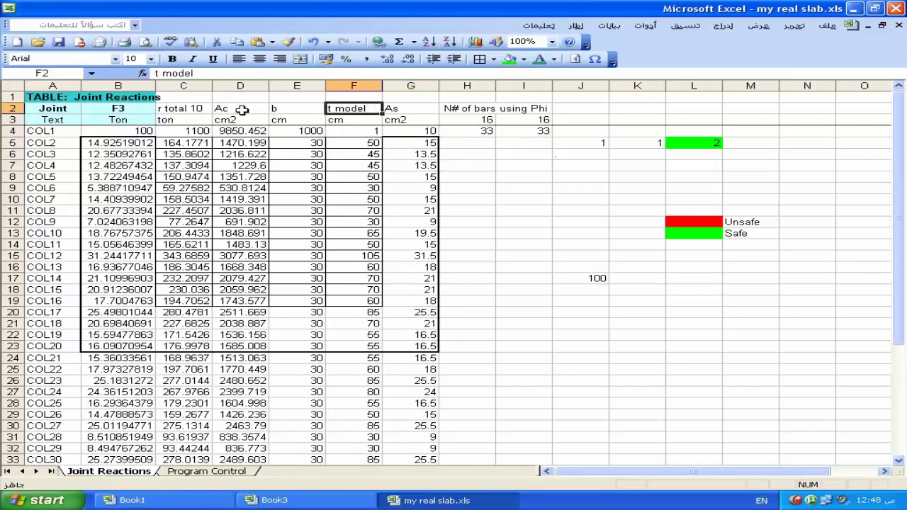
pyautogui.click(236, 255)
pyautogui.click(333, 267)
pyautogui.click(372, 290)
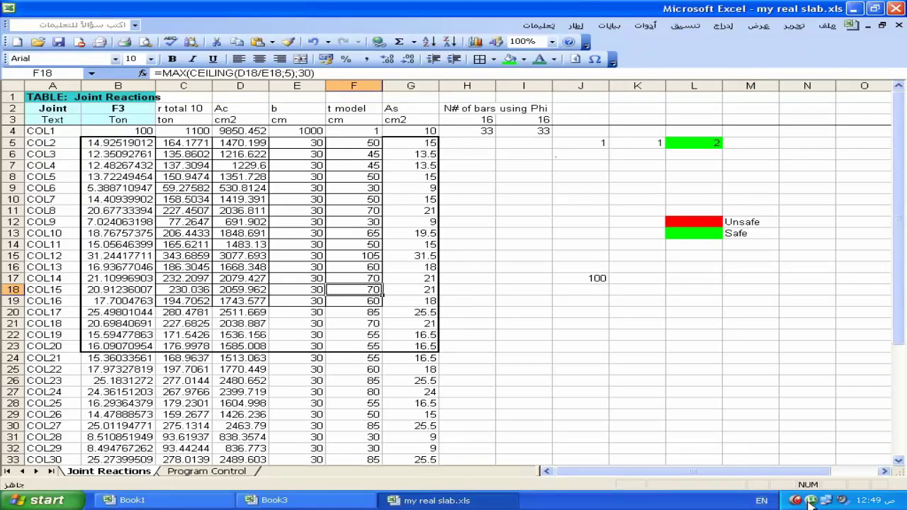
pyautogui.scroll(-4, 314, 340)
pyautogui.scroll(-1, 314, 348)
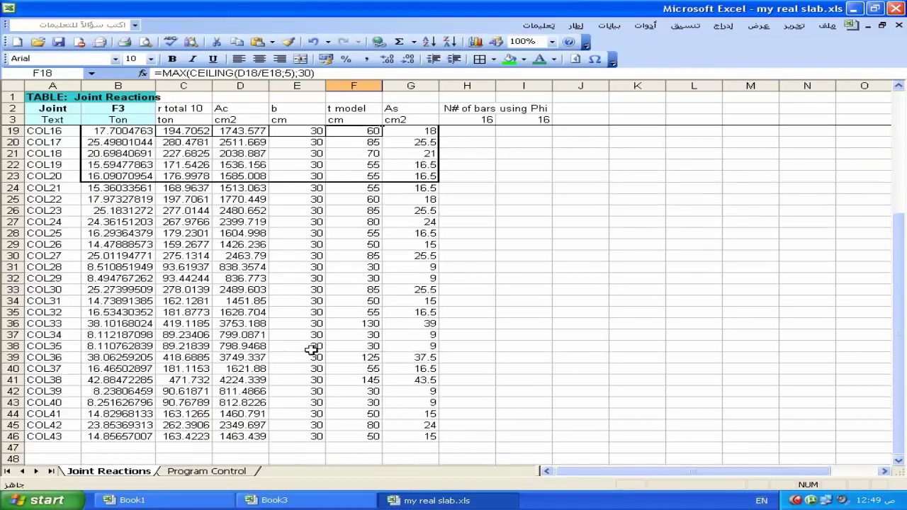
pyautogui.scroll(5, 314, 348)
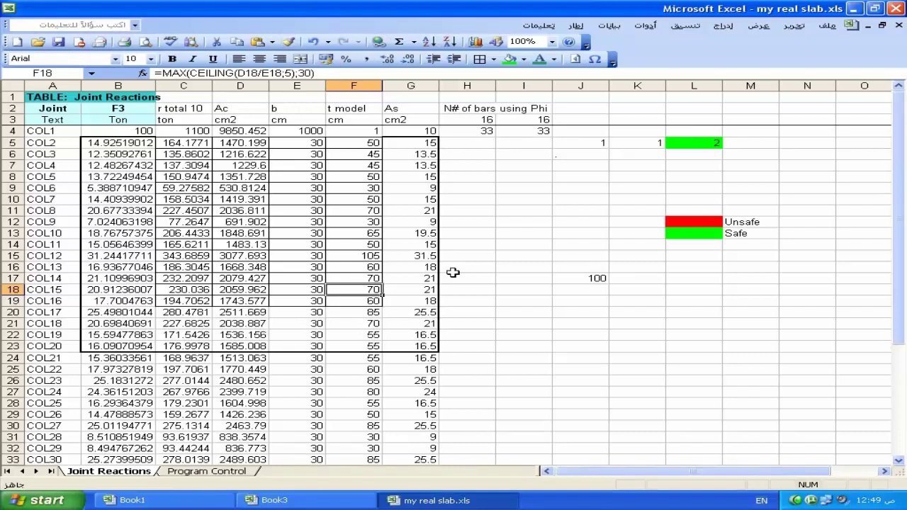
# Fill the empty block J24:L28 green.
pyautogui.moveTo(675, 362); pyautogui.dragTo(555, 401)
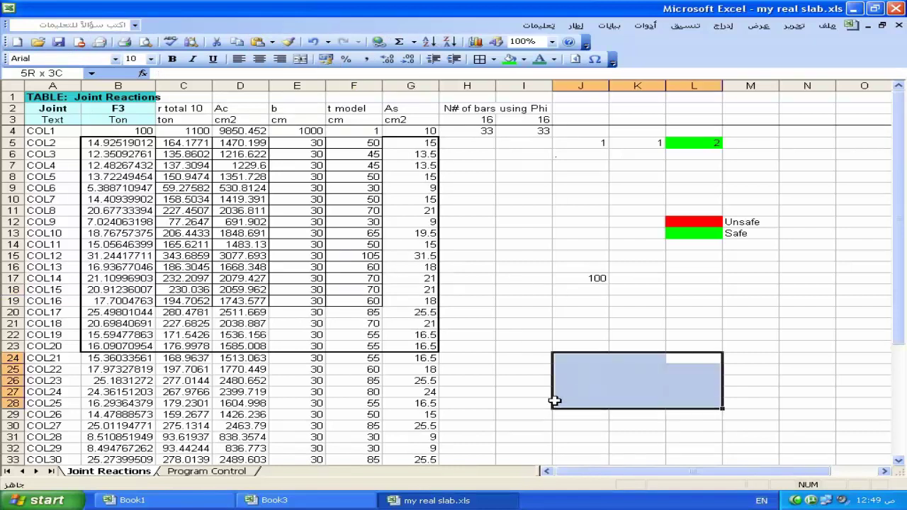
pyautogui.click(510, 59)
pyautogui.click(351, 256)
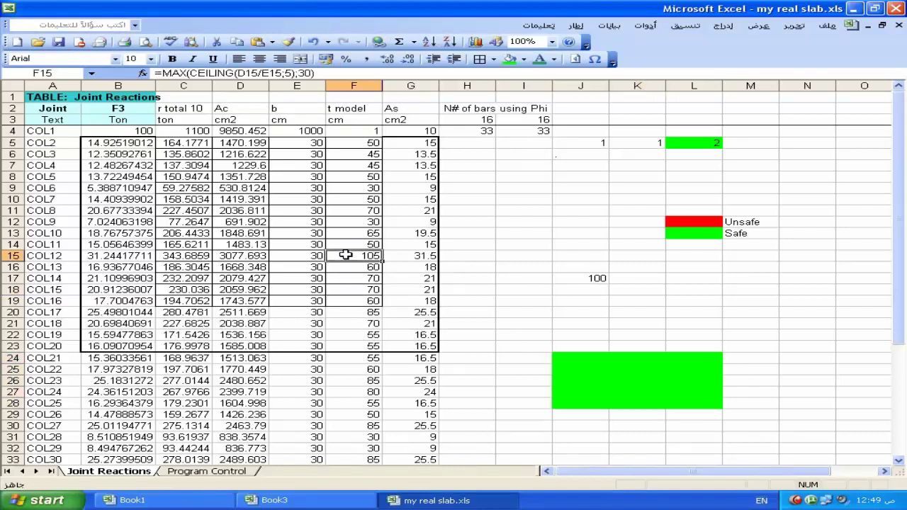
pyautogui.moveTo(372, 190); pyautogui.dragTo(265, 234)
pyautogui.click(523, 211)
# Copy the green fill from K25 onto B6:G16 with Format Painter.
pyautogui.click(635, 367)
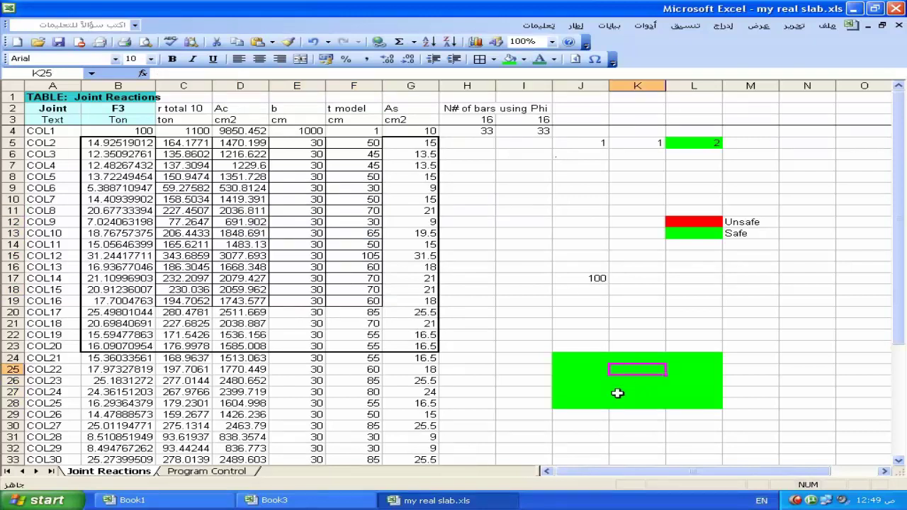
pyautogui.click(288, 41)
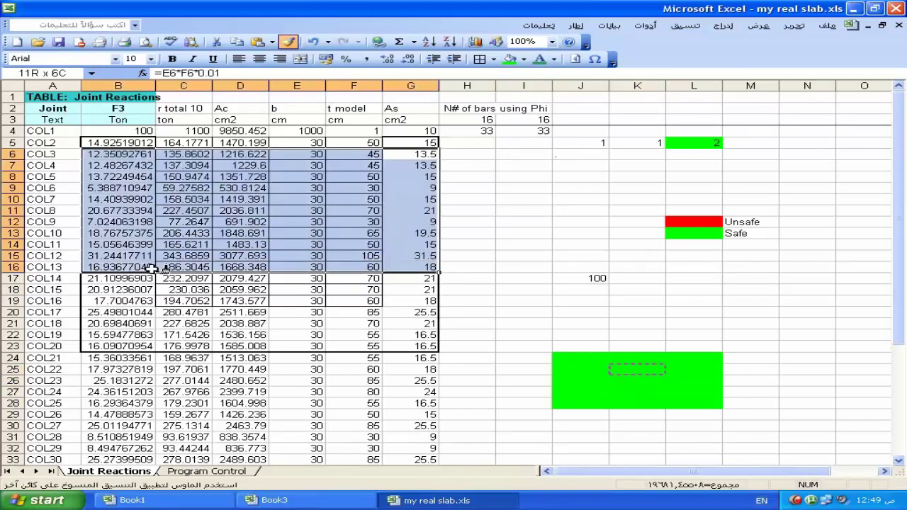
pyautogui.moveTo(395, 158); pyautogui.dragTo(151, 264)
pyautogui.click(593, 210)
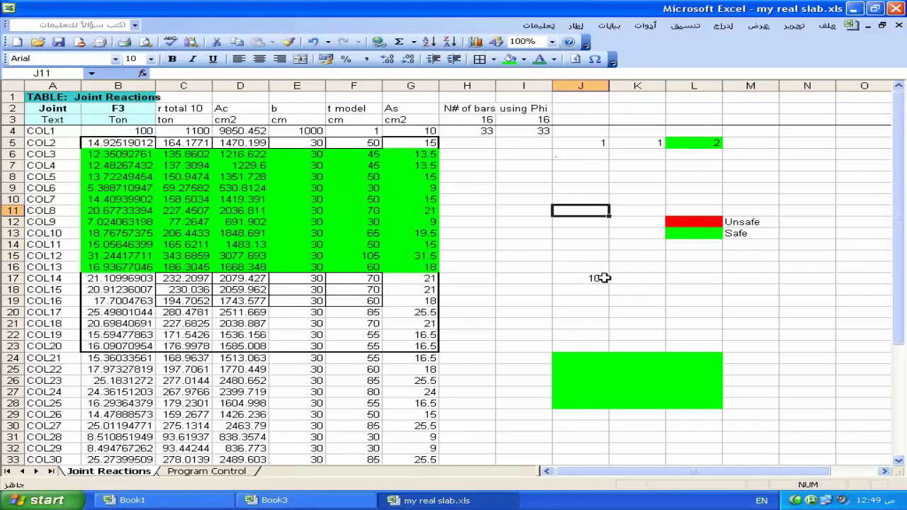
# Set the SUMIF result 100 in J17 to font size 26.
pyautogui.click(601, 278)
pyautogui.click(151, 58)
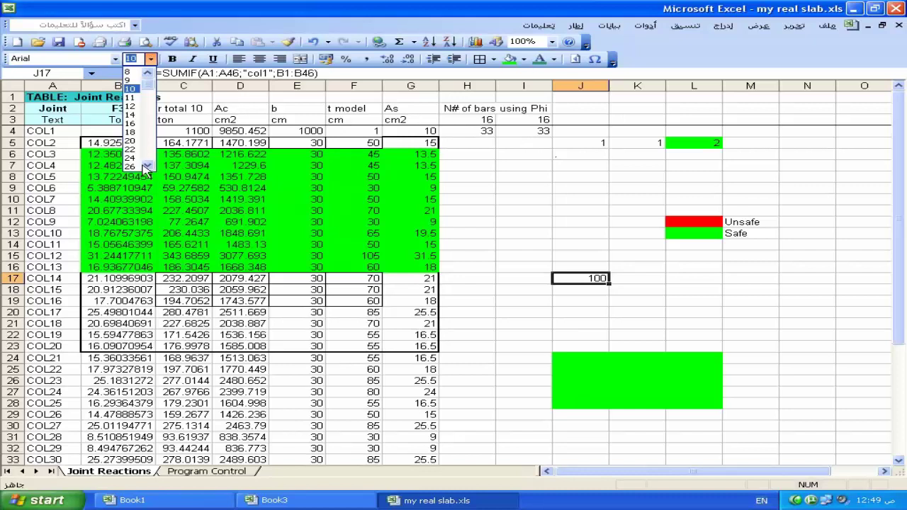
pyautogui.click(131, 166)
pyautogui.click(681, 306)
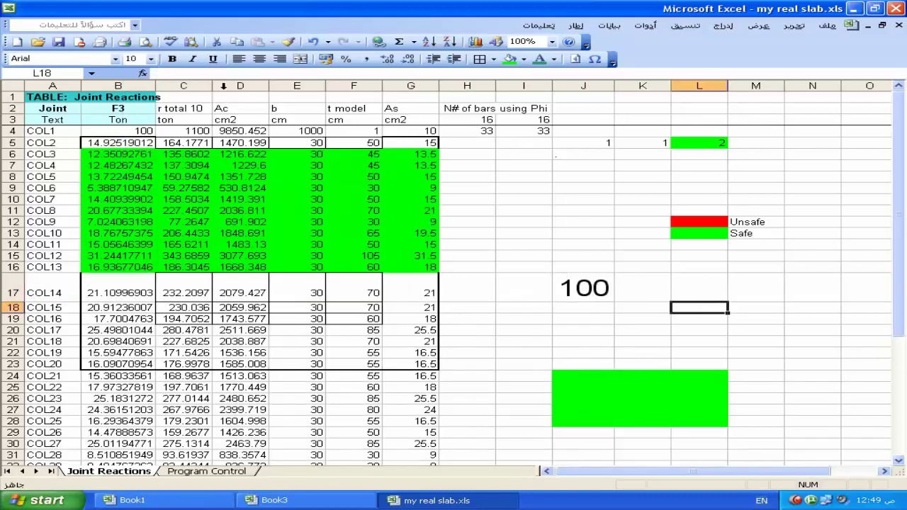
# Paint J17's 26-point font formatting onto C6:G13.
pyautogui.click(587, 287)
pyautogui.click(289, 41)
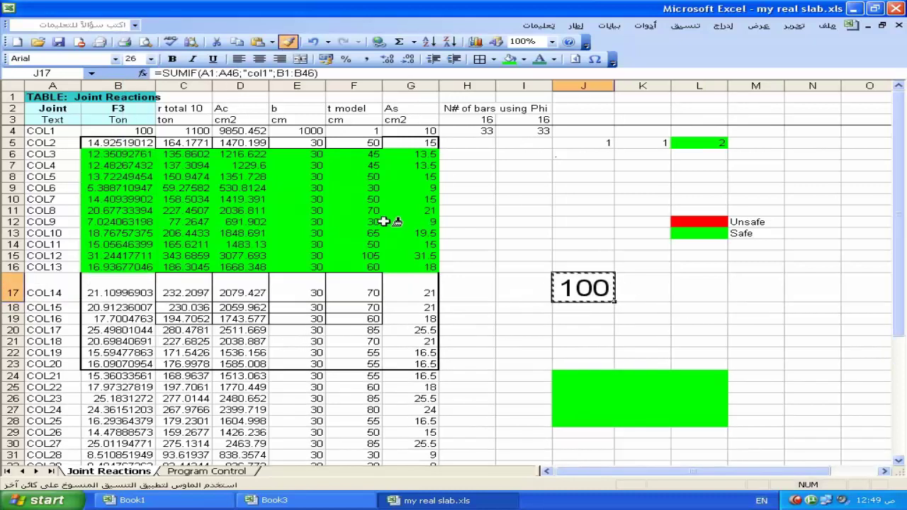
pyautogui.moveTo(411, 154); pyautogui.dragTo(181, 234)
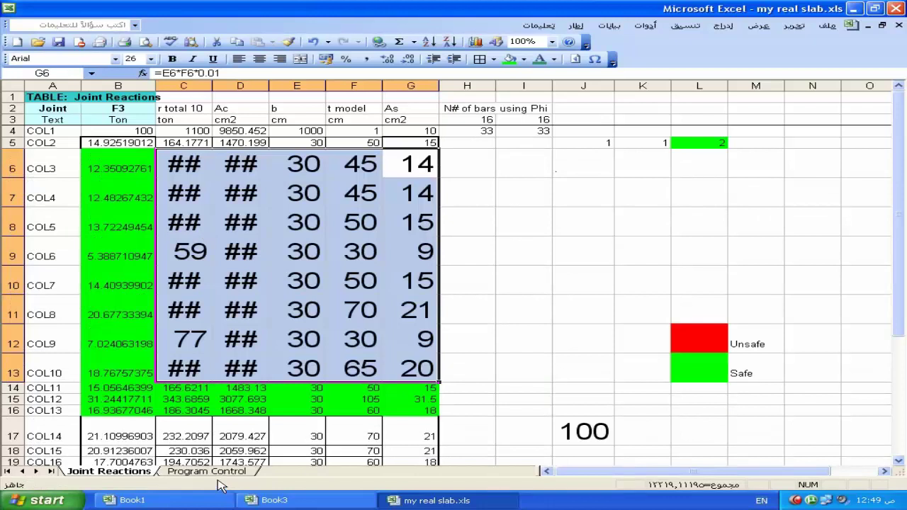
pyautogui.click(528, 228)
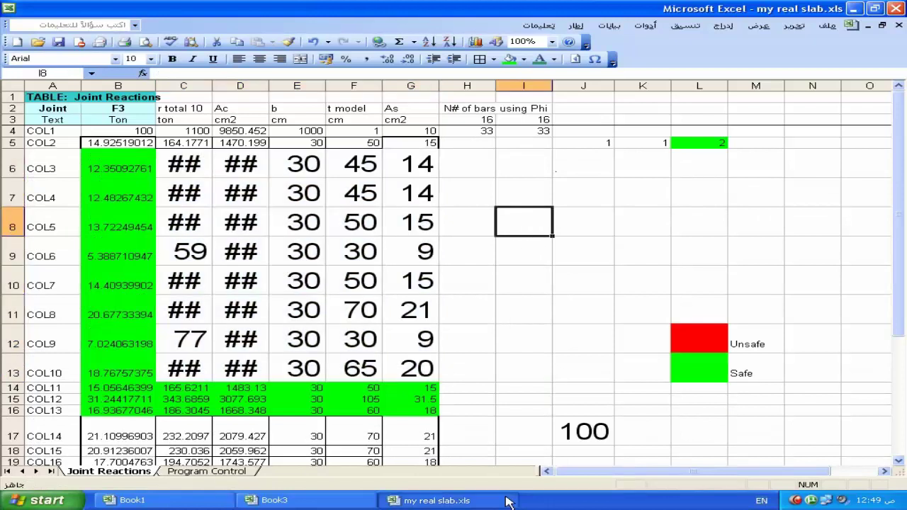
# Check the enlarged values in rows 6–9, then undo the large font on rows 6–13.
pyautogui.click(241, 219)
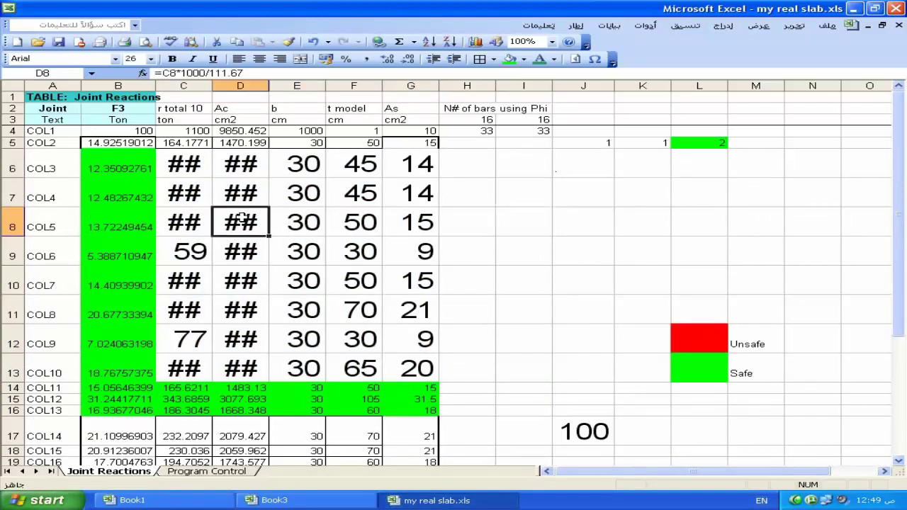
pyautogui.click(595, 432)
pyautogui.click(249, 201)
pyautogui.click(273, 163)
pyautogui.click(358, 252)
pyautogui.click(95, 186)
pyautogui.click(255, 155)
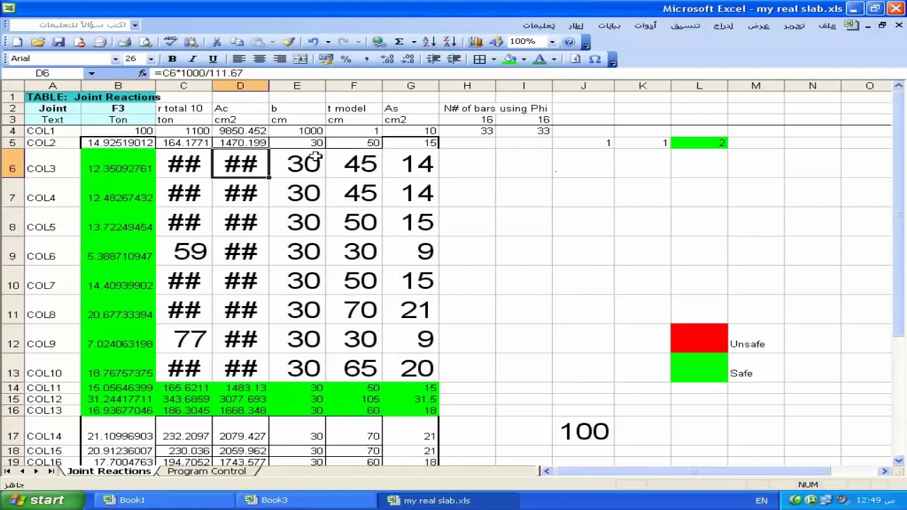
pyautogui.moveTo(410, 282); pyautogui.dragTo(407, 301)
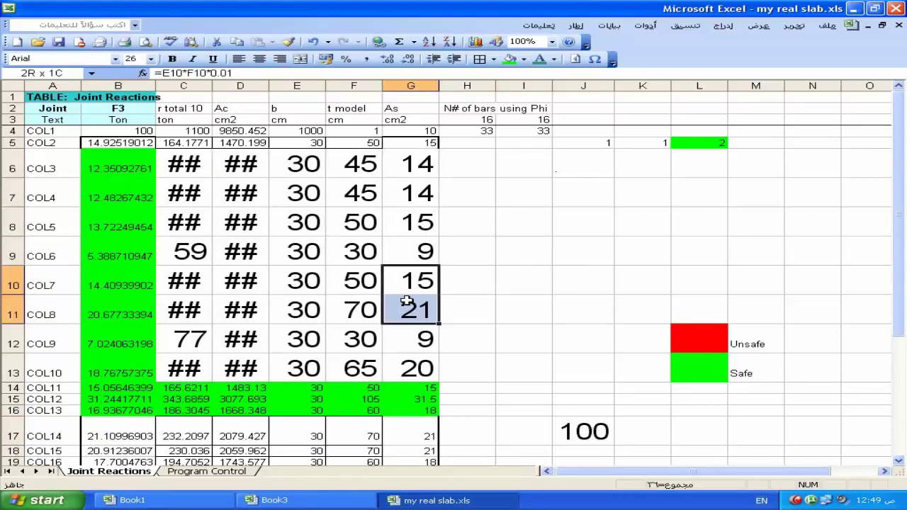
pyautogui.click(315, 43)
pyautogui.click(365, 243)
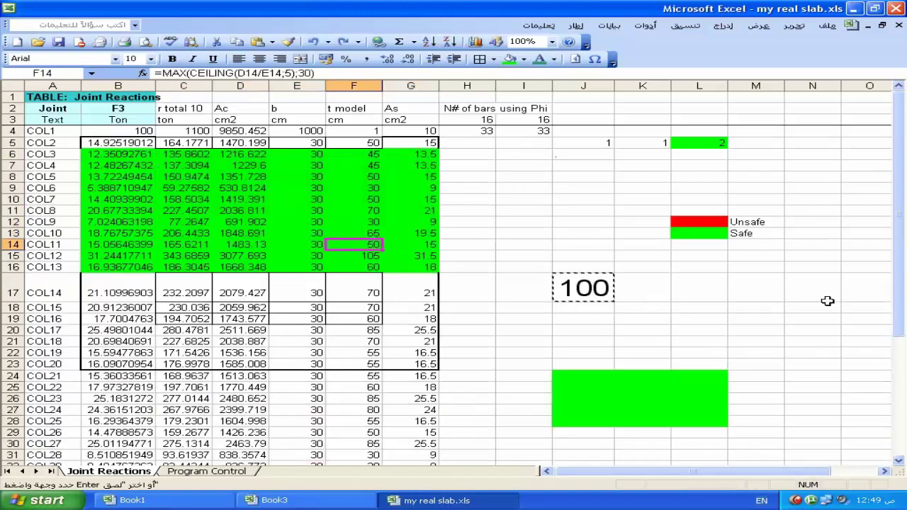